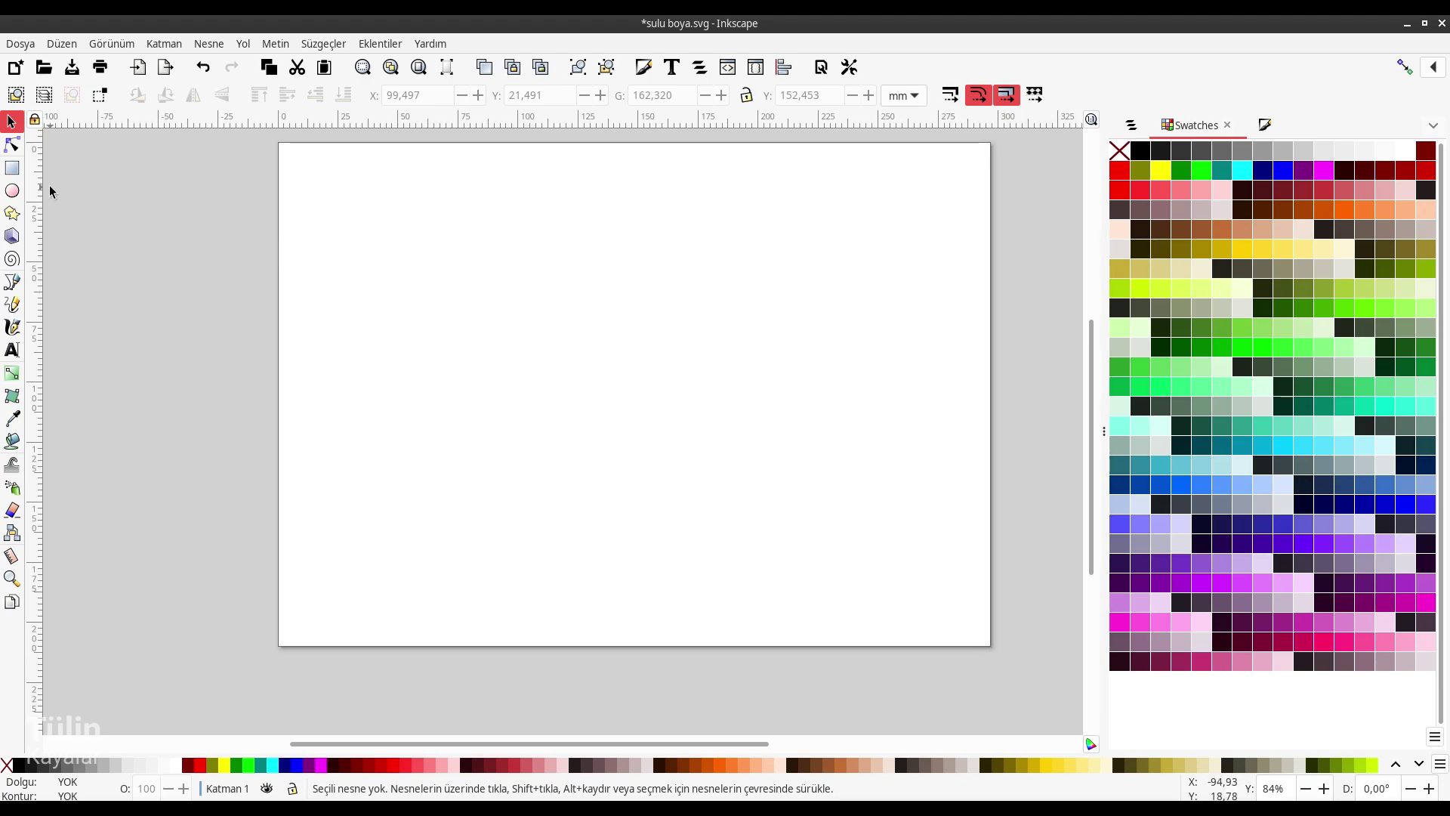
Step: Draw a brown rectangle and a bright green circle to its left, then show the Layers and Objects list
{"action": "left_click", "coordinate": [12, 168]}
{"action": "mouse_move", "coordinate": [599, 259]}
{"action": "left_mouse_down"}
{"action": "mouse_move", "coordinate": [641, 350]}
{"action": "mouse_move", "coordinate": [736, 426]}
{"action": "left_mouse_up"}
{"action": "left_click", "coordinate": [12, 192]}
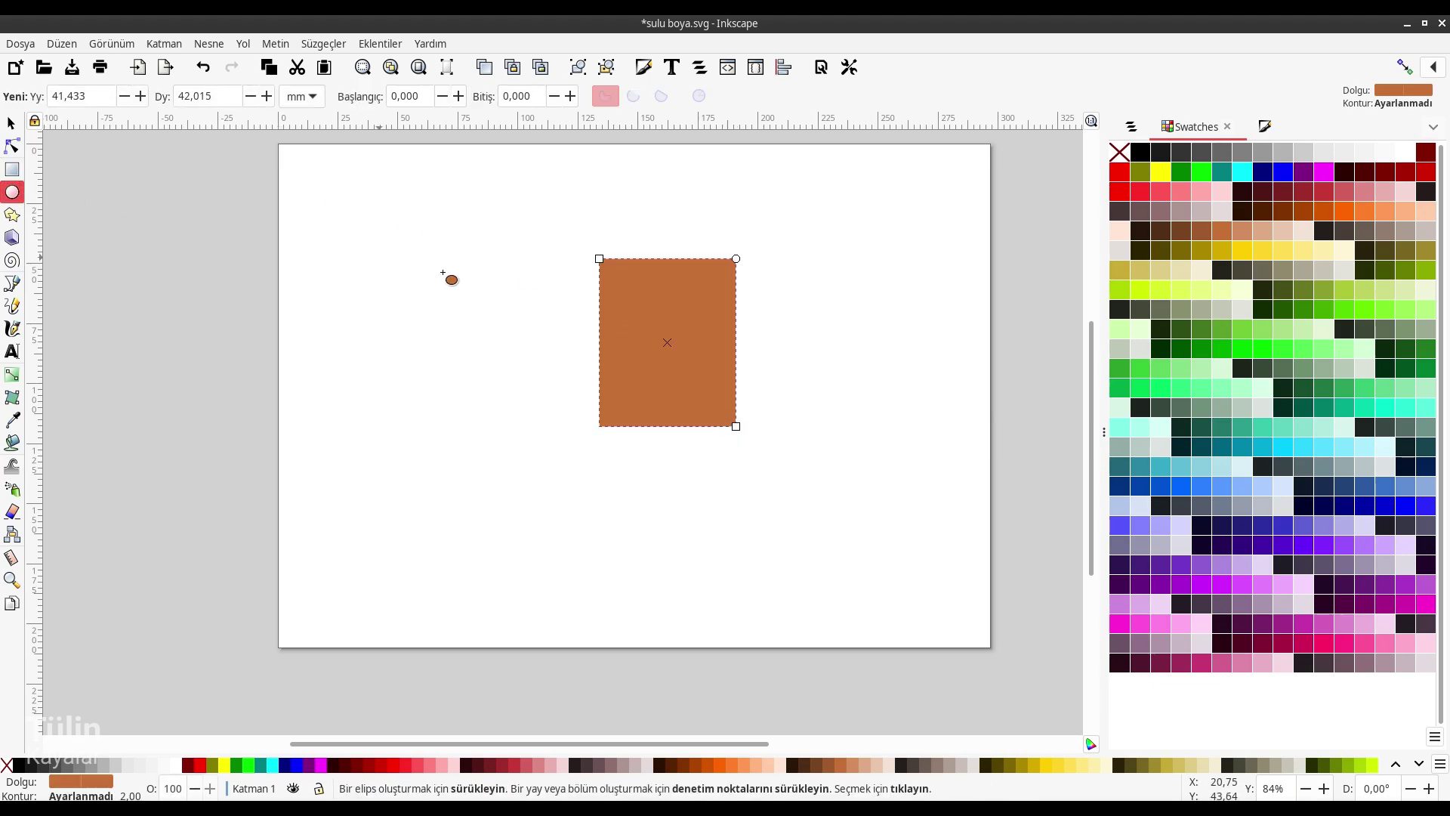
{"action": "left_click_drag", "start_coordinate": [428, 239], "coordinate": [549, 368]}
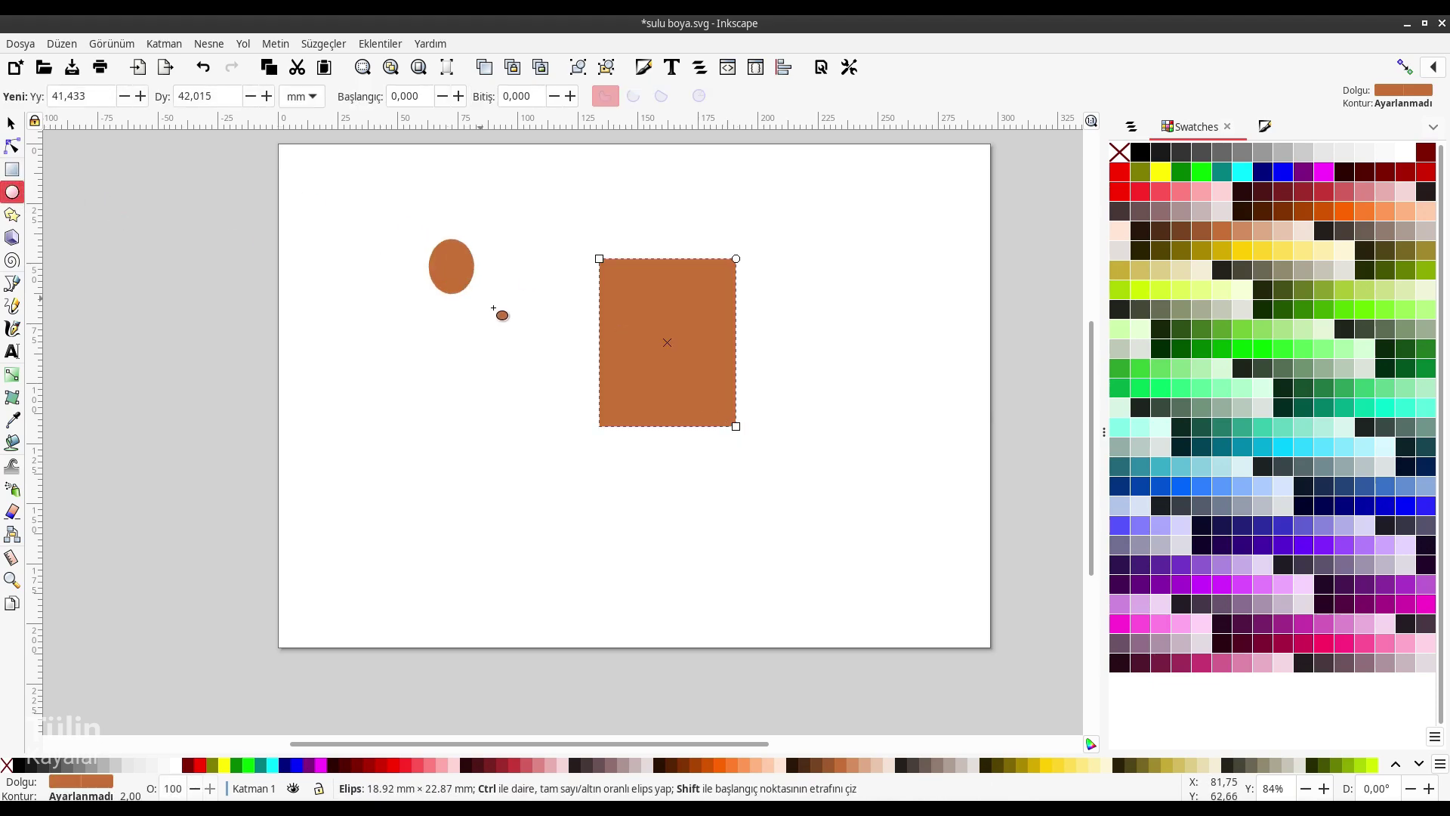
{"action": "left_click", "coordinate": [1265, 355]}
{"action": "left_click", "coordinate": [12, 122]}
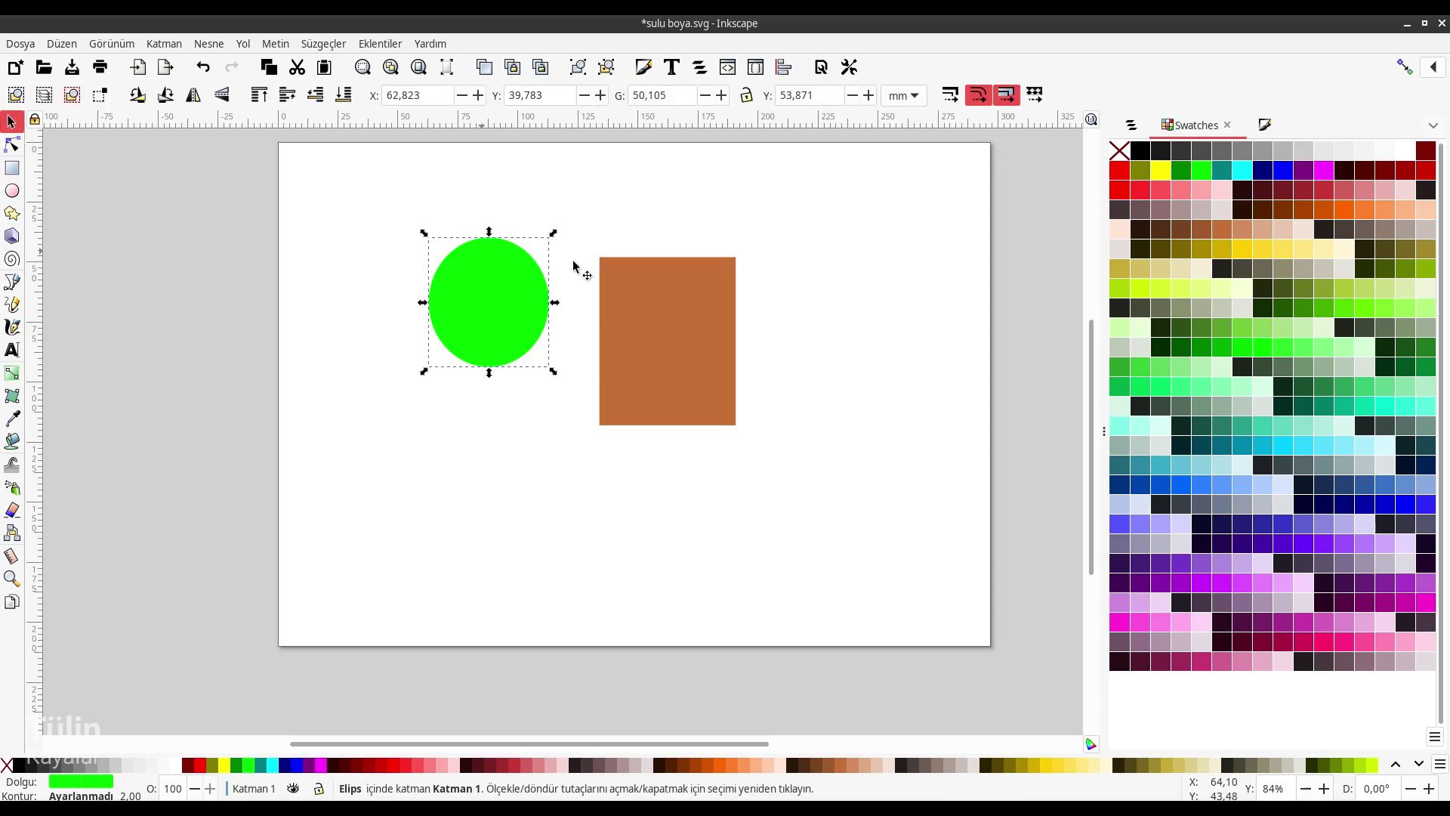
{"action": "left_click", "coordinate": [1128, 127]}
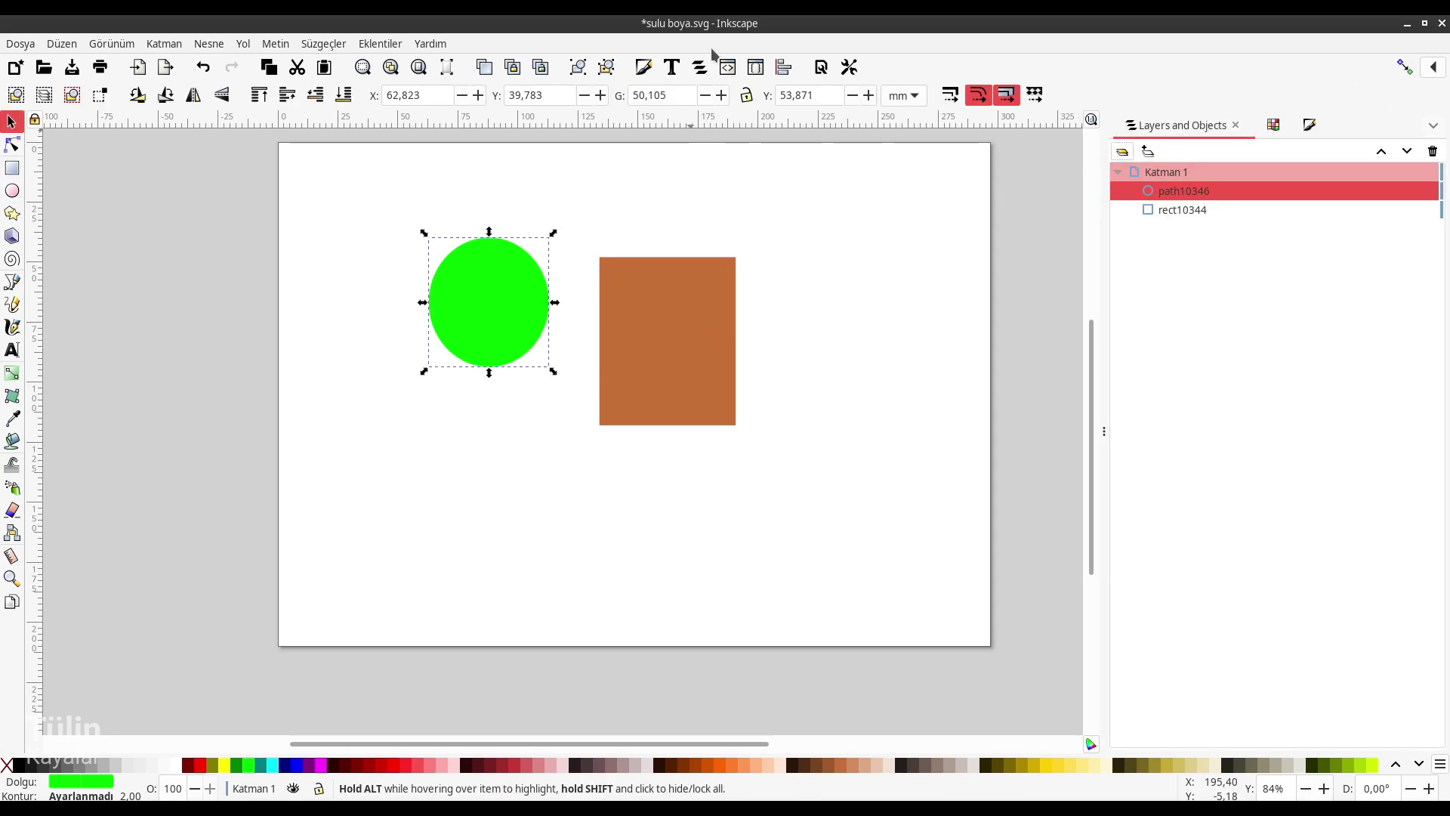
Step: Drag the brown rectangle right to X 153,861 mm, widening the gap from the green circle
{"action": "left_click", "coordinate": [209, 43]}
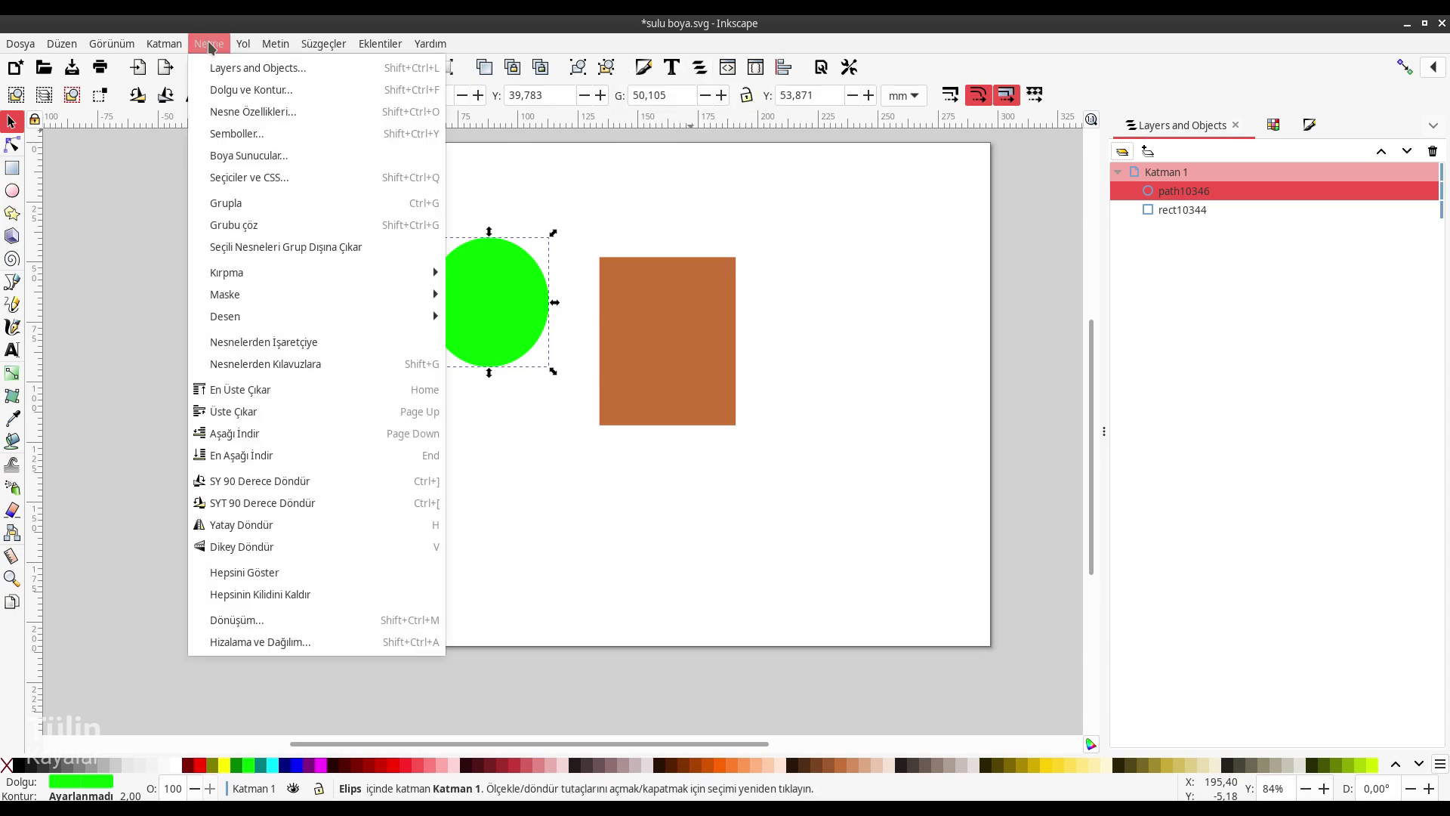
{"action": "left_click", "coordinate": [772, 220]}
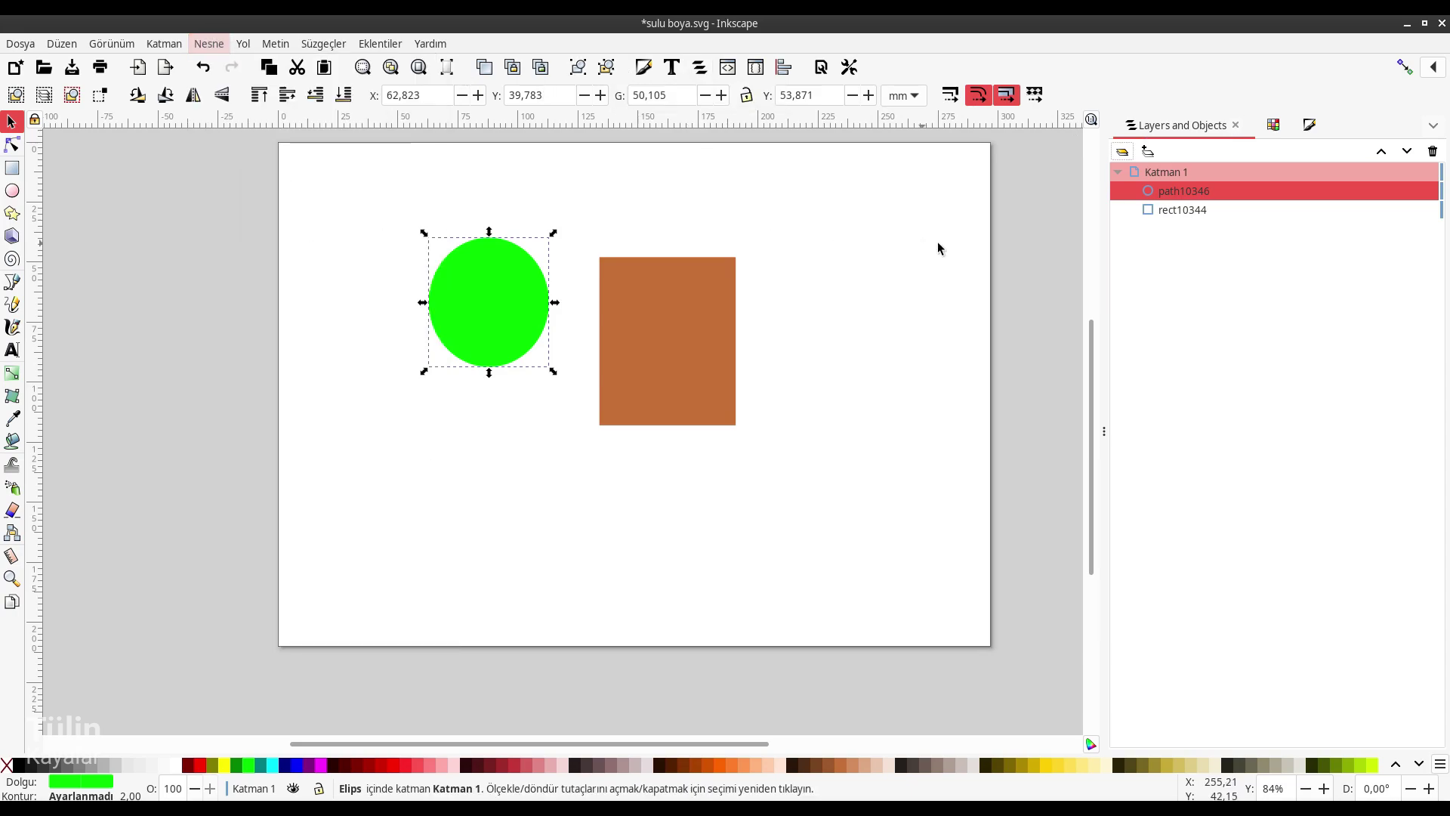
{"action": "left_click", "coordinate": [700, 320]}
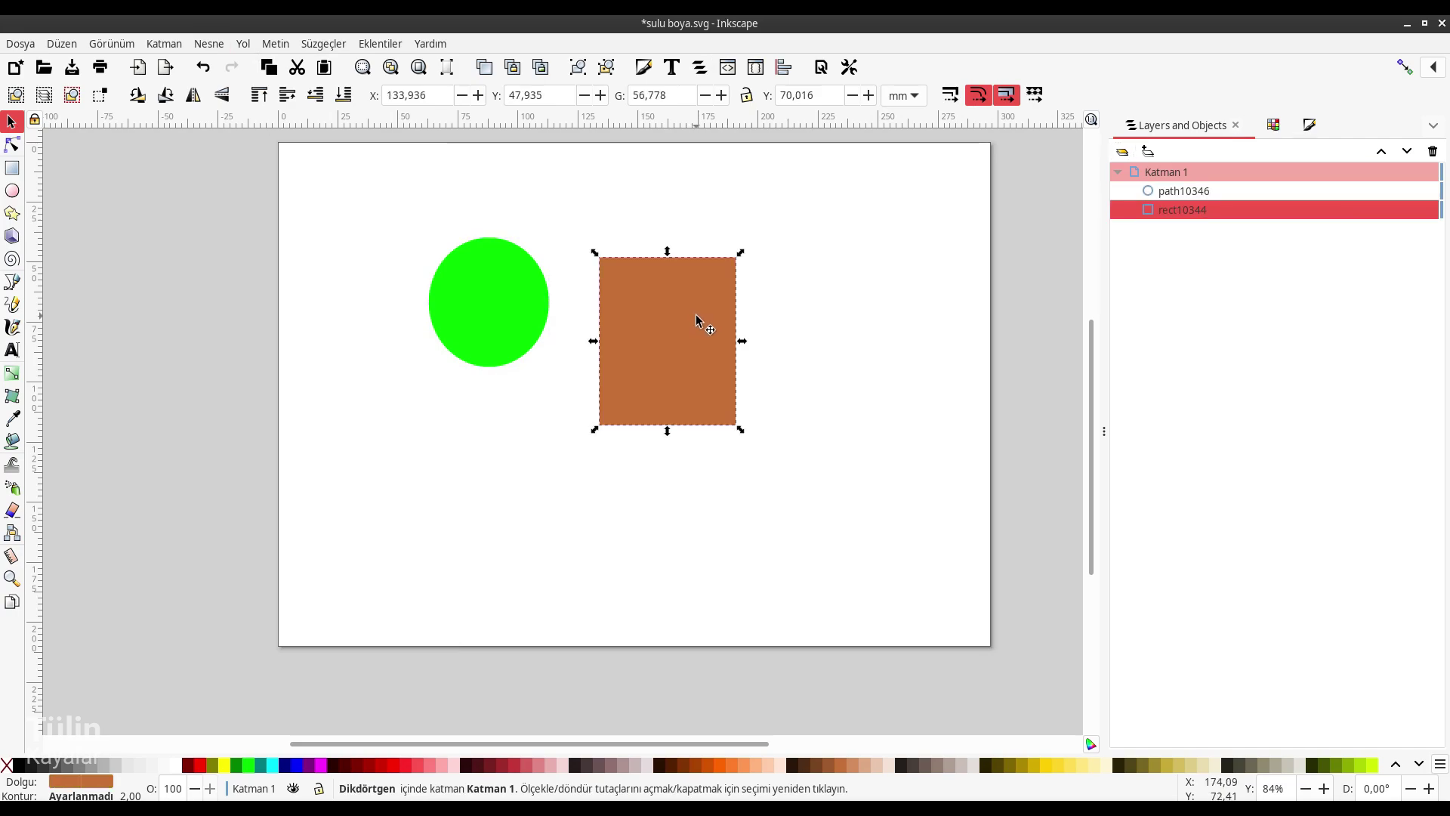
{"action": "left_click_drag", "start_coordinate": [699, 320], "coordinate": [742, 340]}
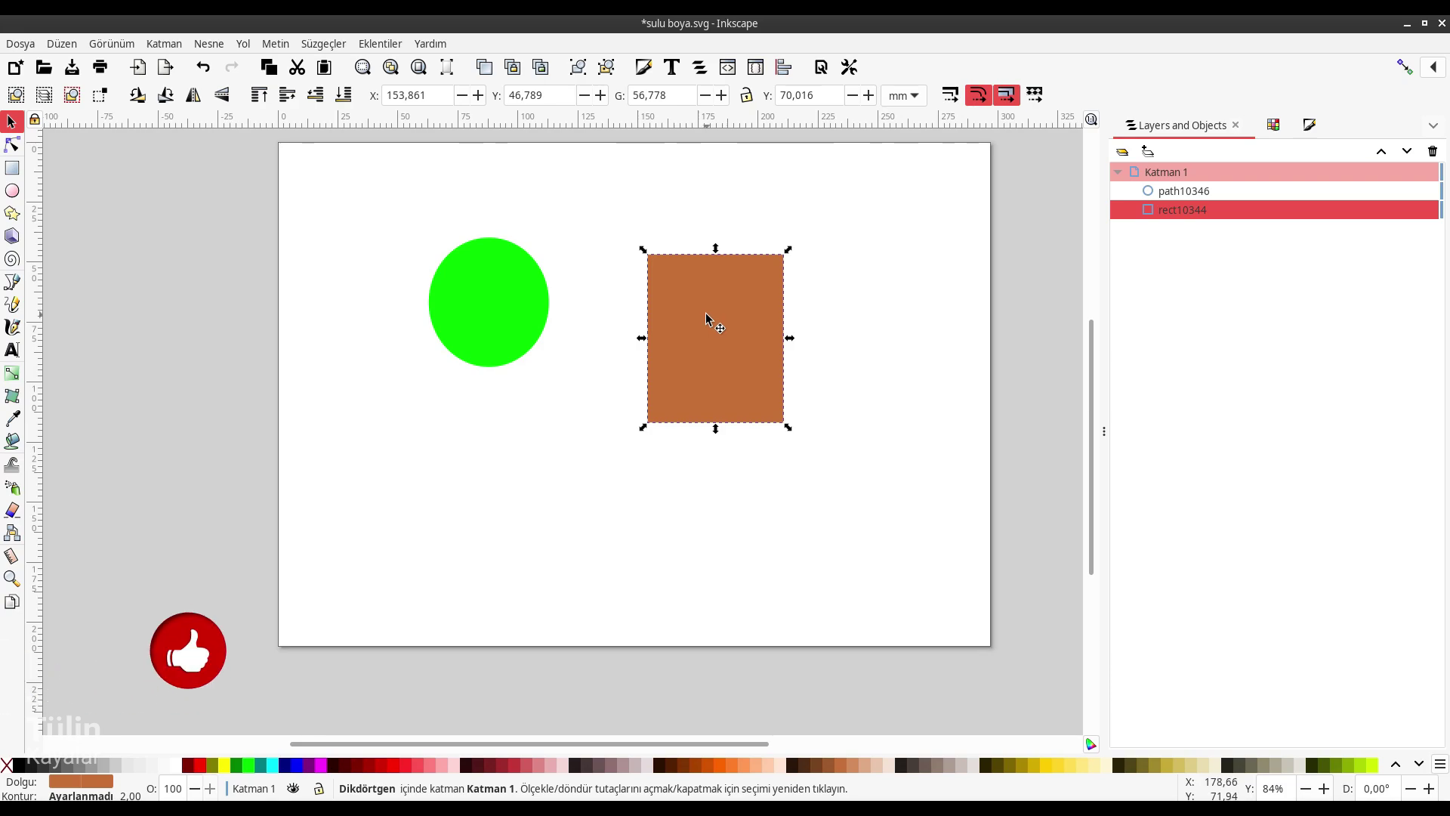
Step: Make the brown rectangle a clip group and rename the group from g10403 to 'klip grup'
{"action": "right_click", "coordinate": [706, 317]}
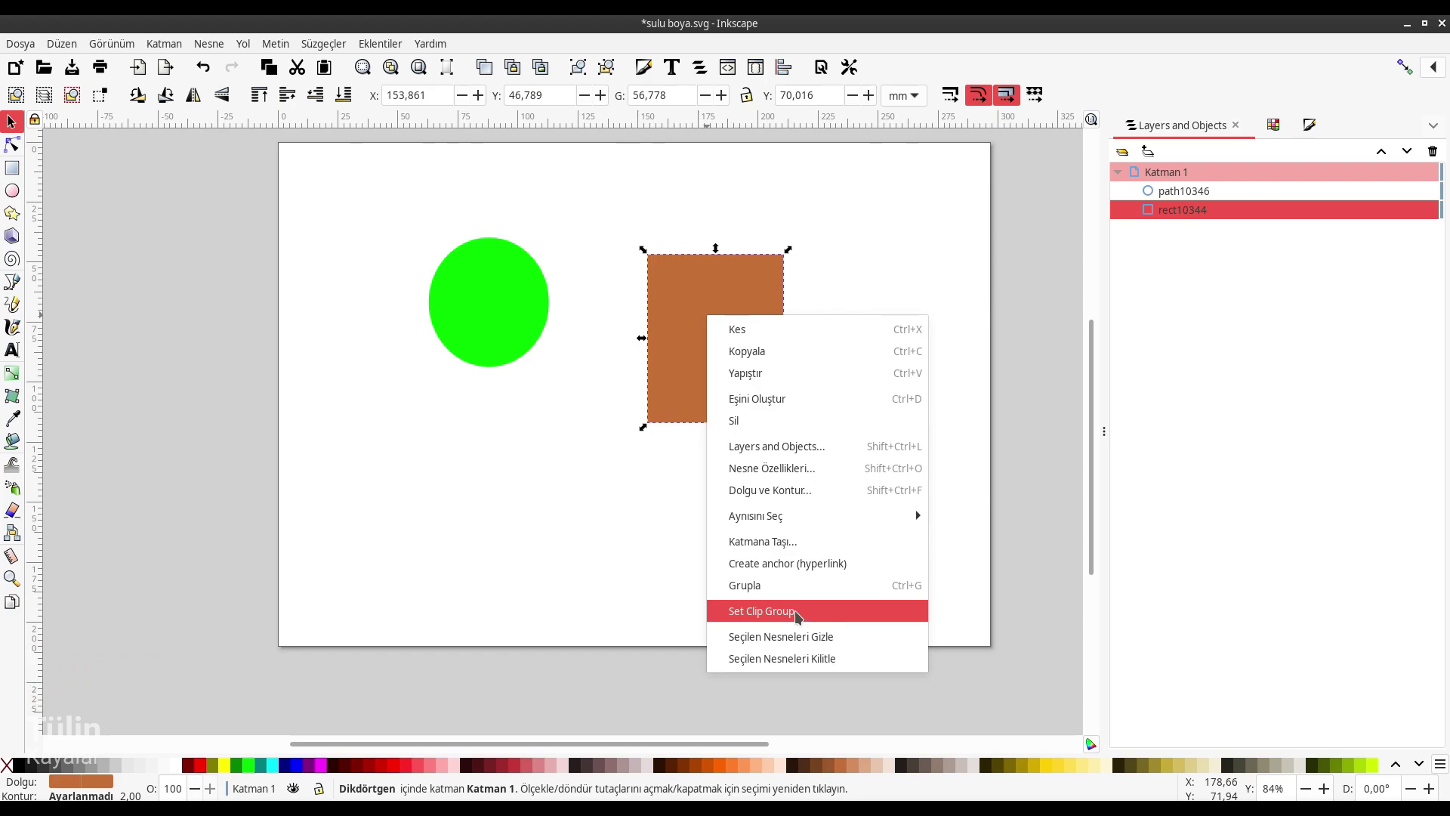
{"action": "left_click", "coordinate": [797, 612]}
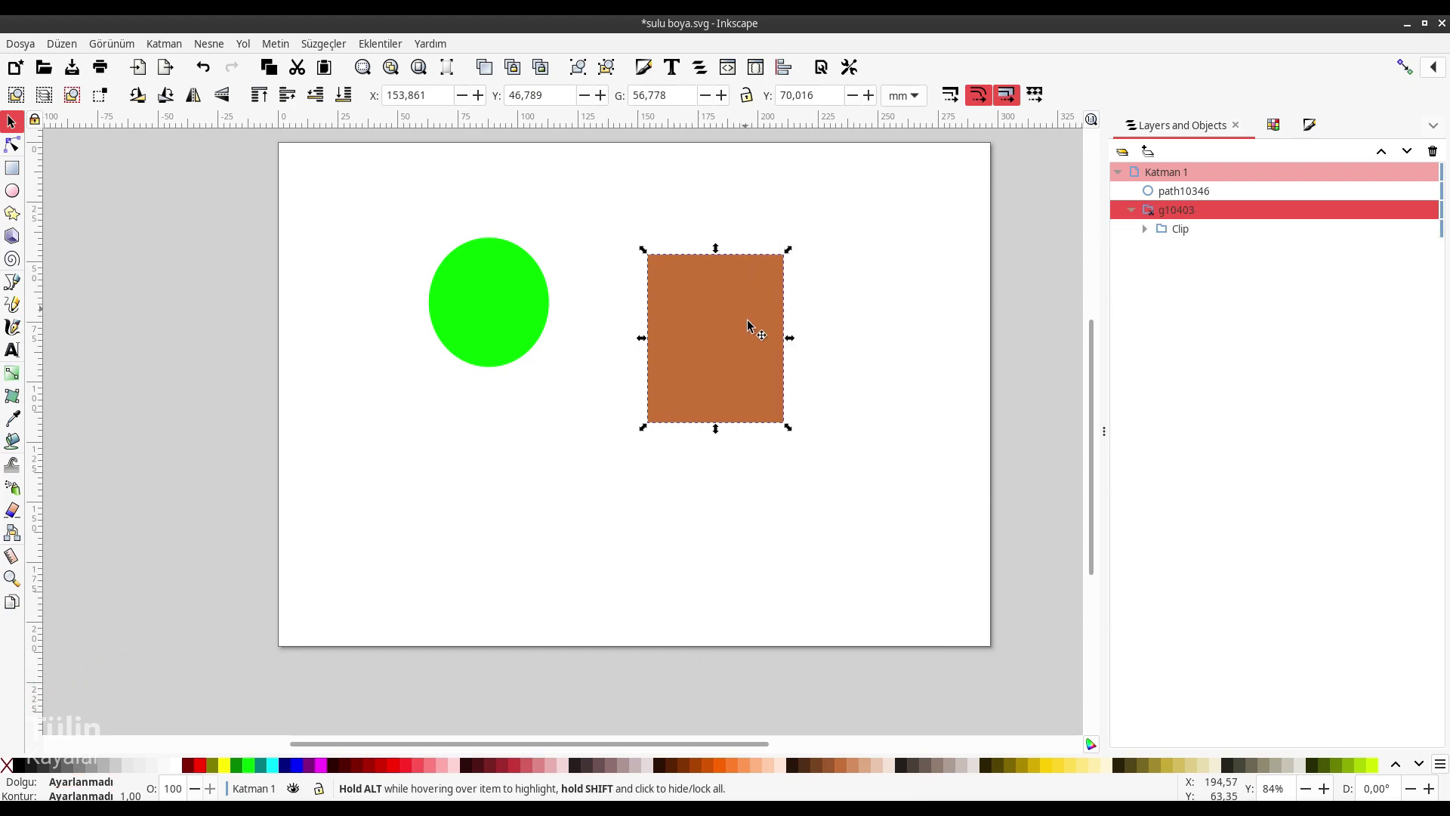
{"action": "mouse_move", "coordinate": [1176, 210]}
{"action": "left_click", "coordinate": [1161, 215]}
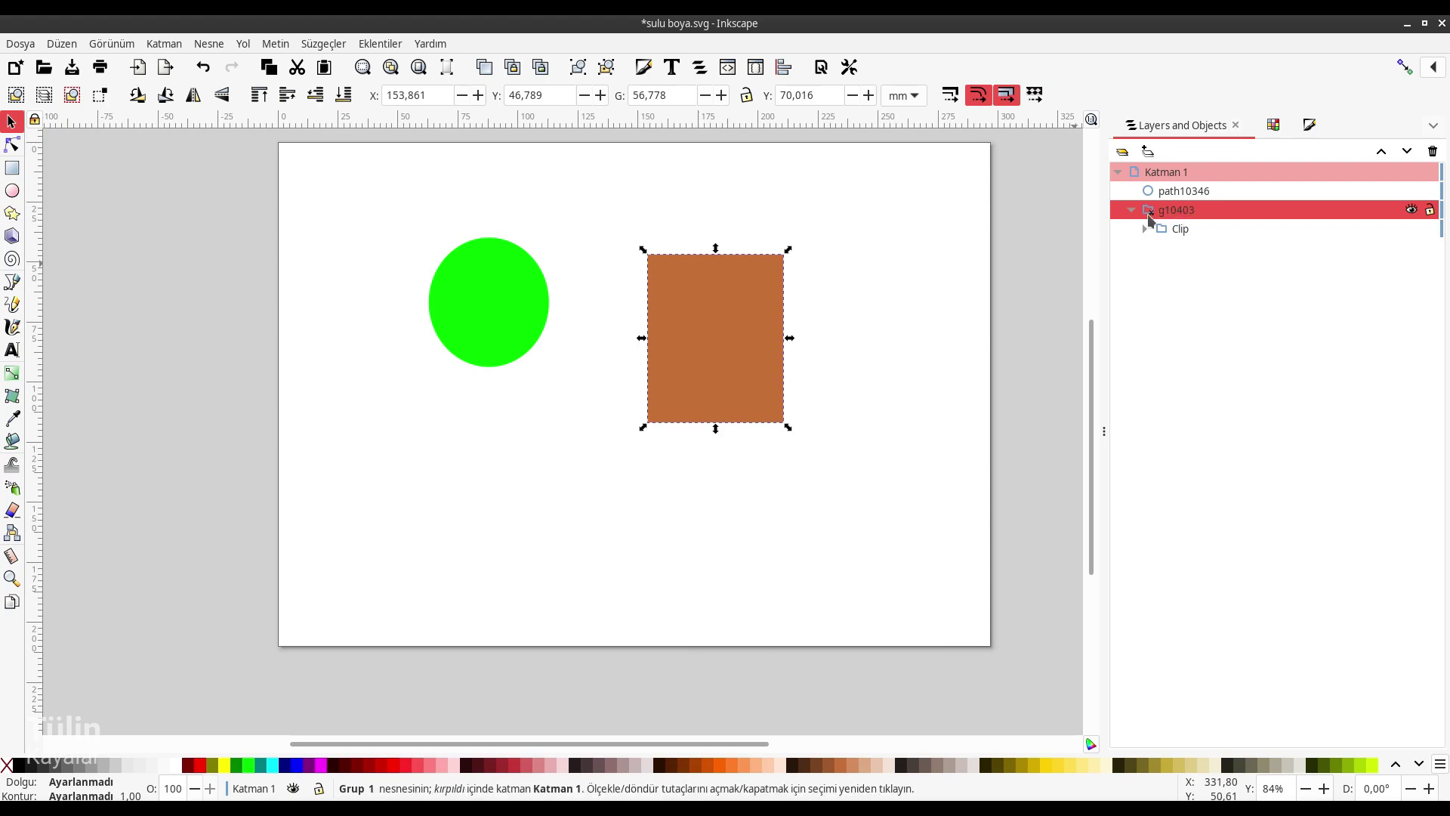
{"action": "double_click", "coordinate": [1183, 217]}
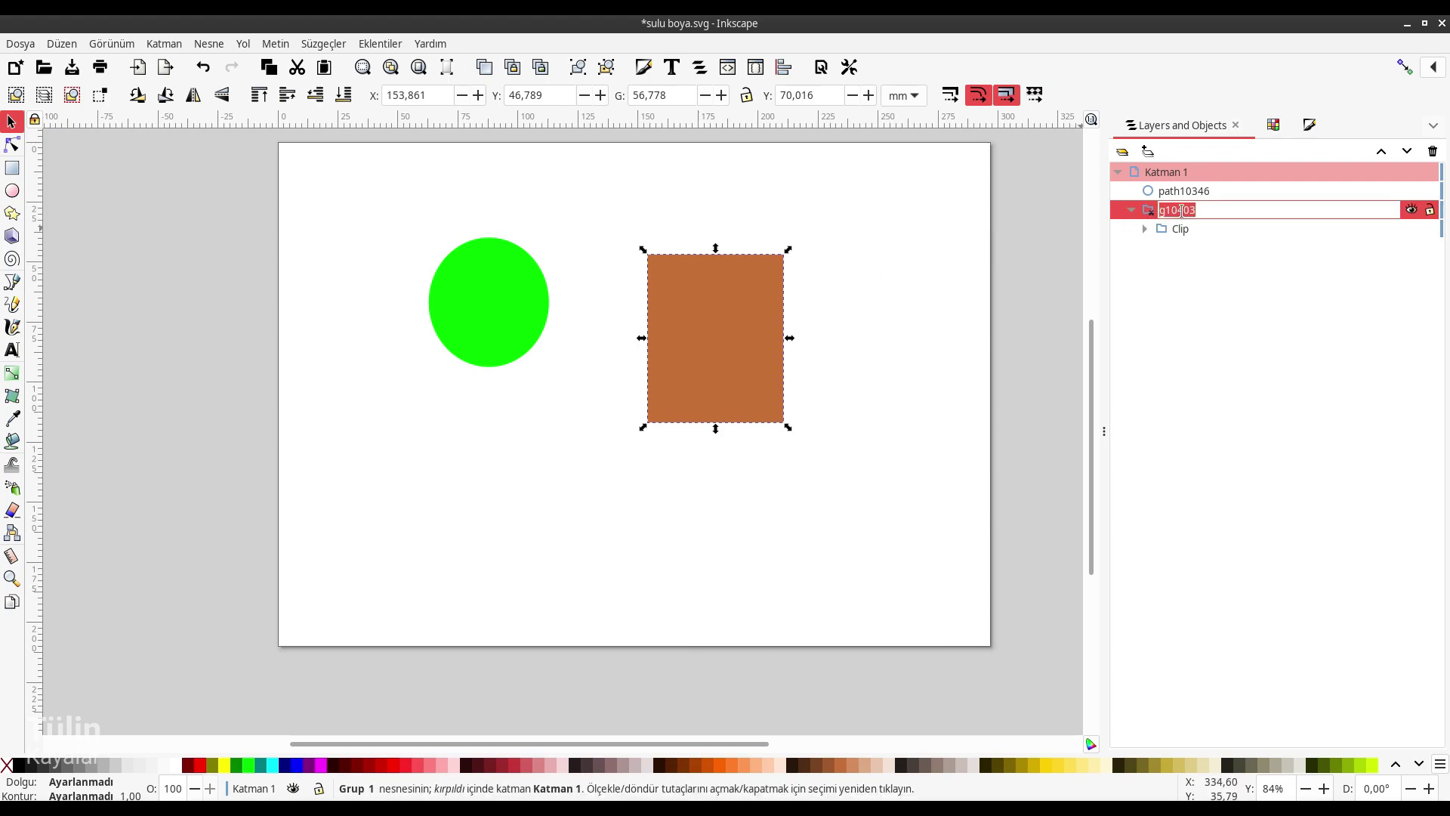
{"action": "type", "text": "grup"}
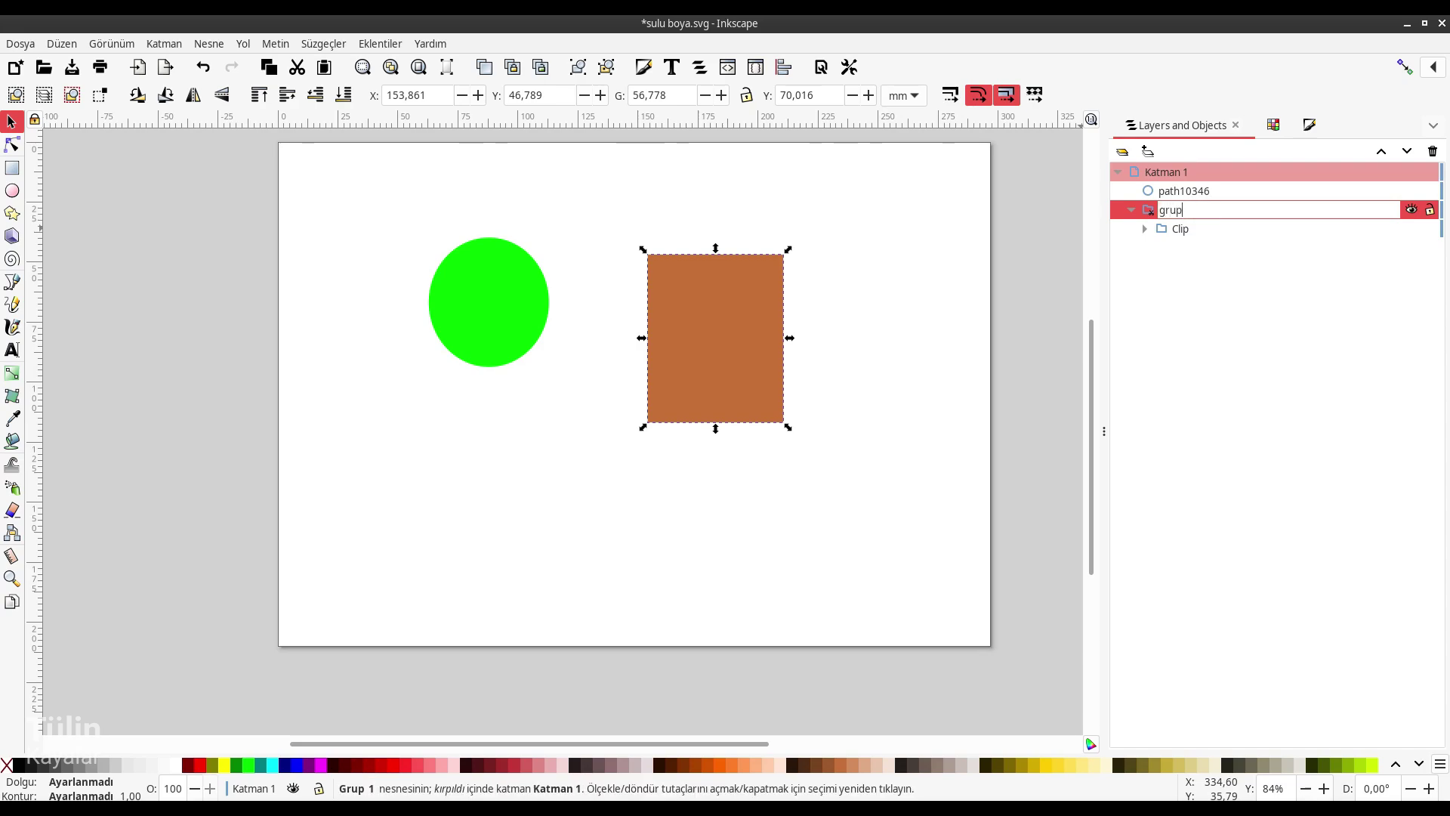
{"action": "key", "text": "Home"}
{"action": "type", "text": "klip"}
{"action": "key", "text": "Return"}
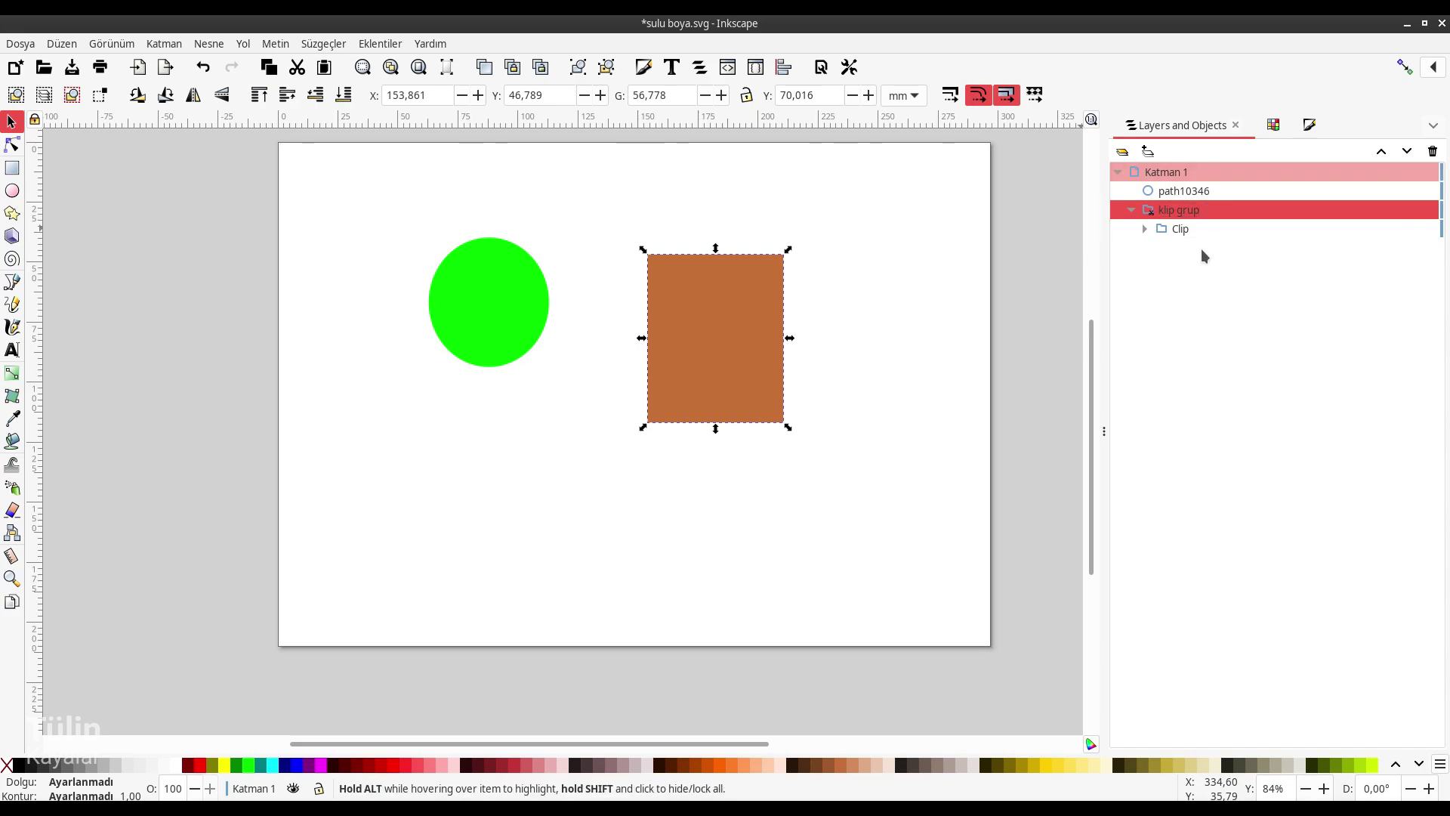
Step: Move the green circle nearer the rectangle and drop path10346 into klip grup
{"action": "left_click", "coordinate": [1144, 228]}
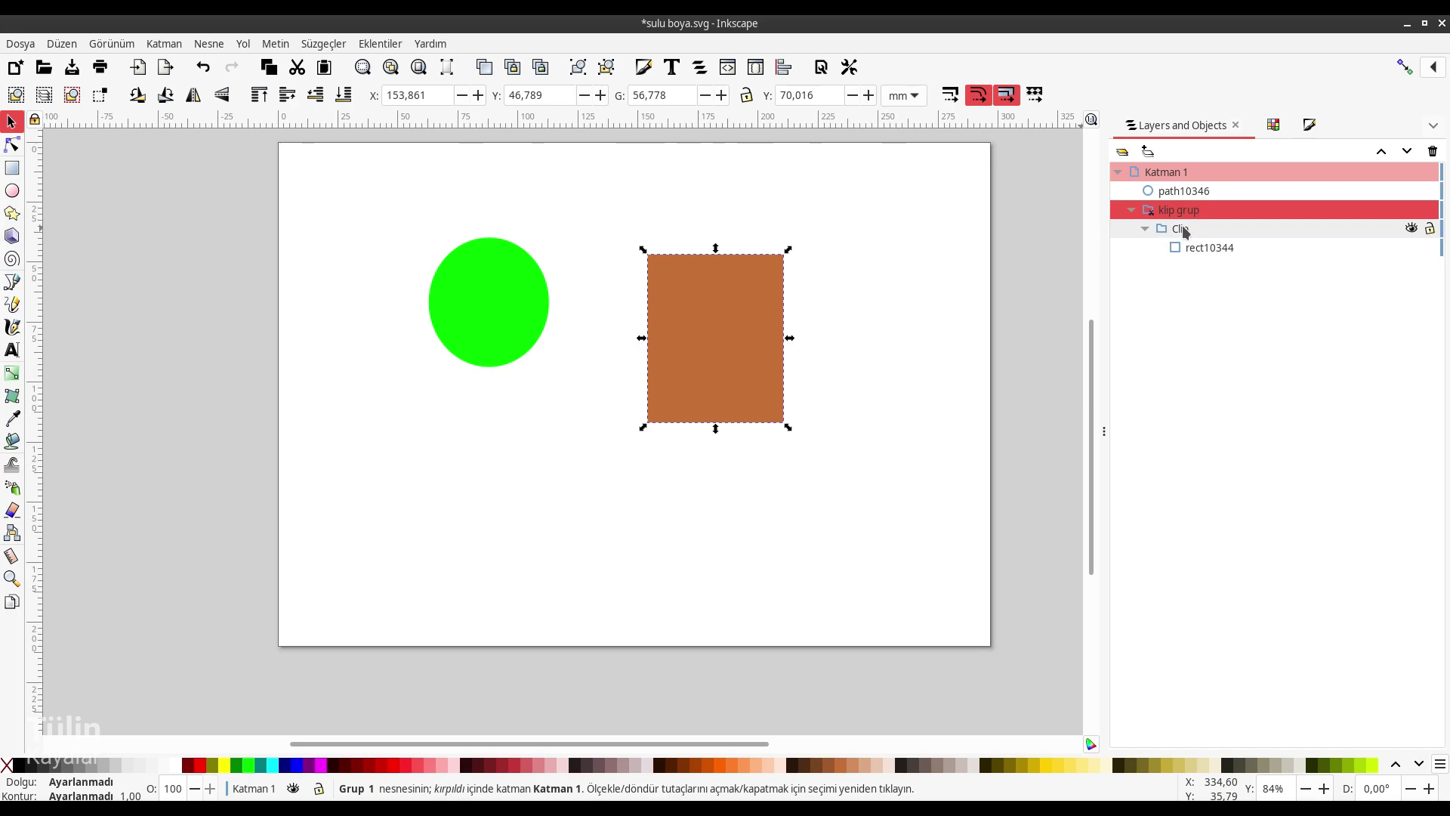
{"action": "left_click", "coordinate": [1193, 247]}
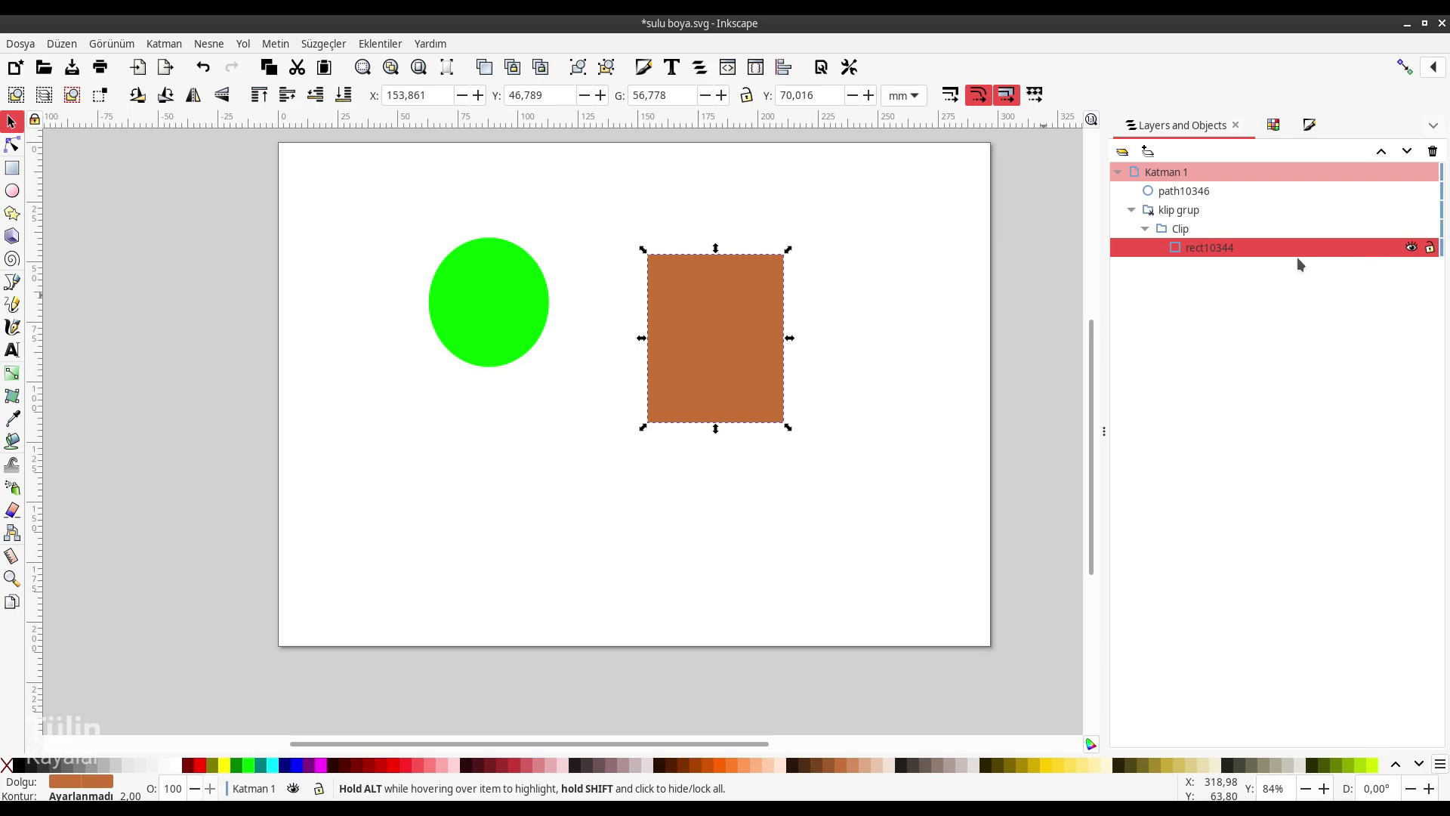
{"action": "left_click", "coordinate": [495, 304]}
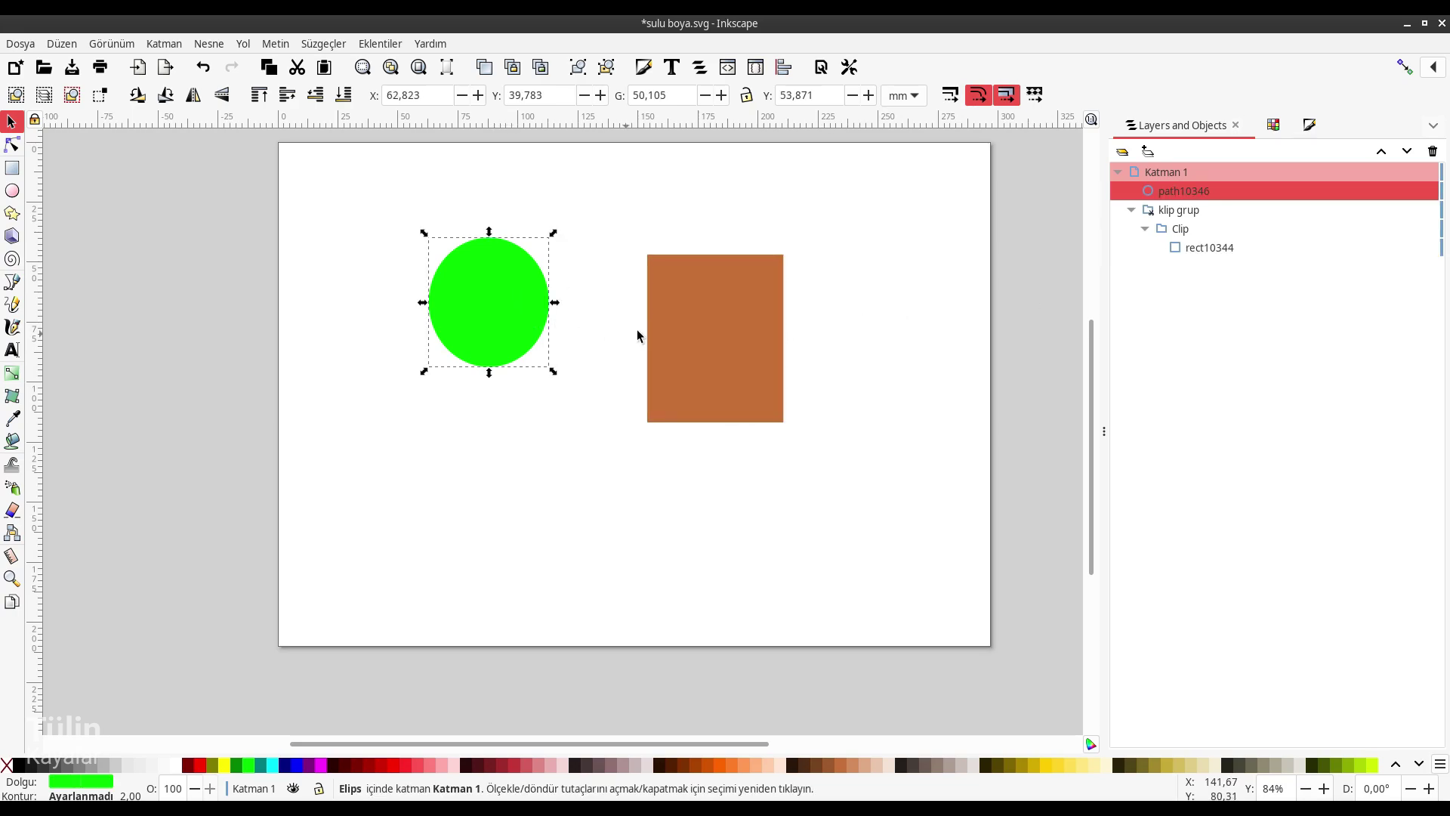
{"action": "left_click_drag", "start_coordinate": [487, 308], "coordinate": [558, 345]}
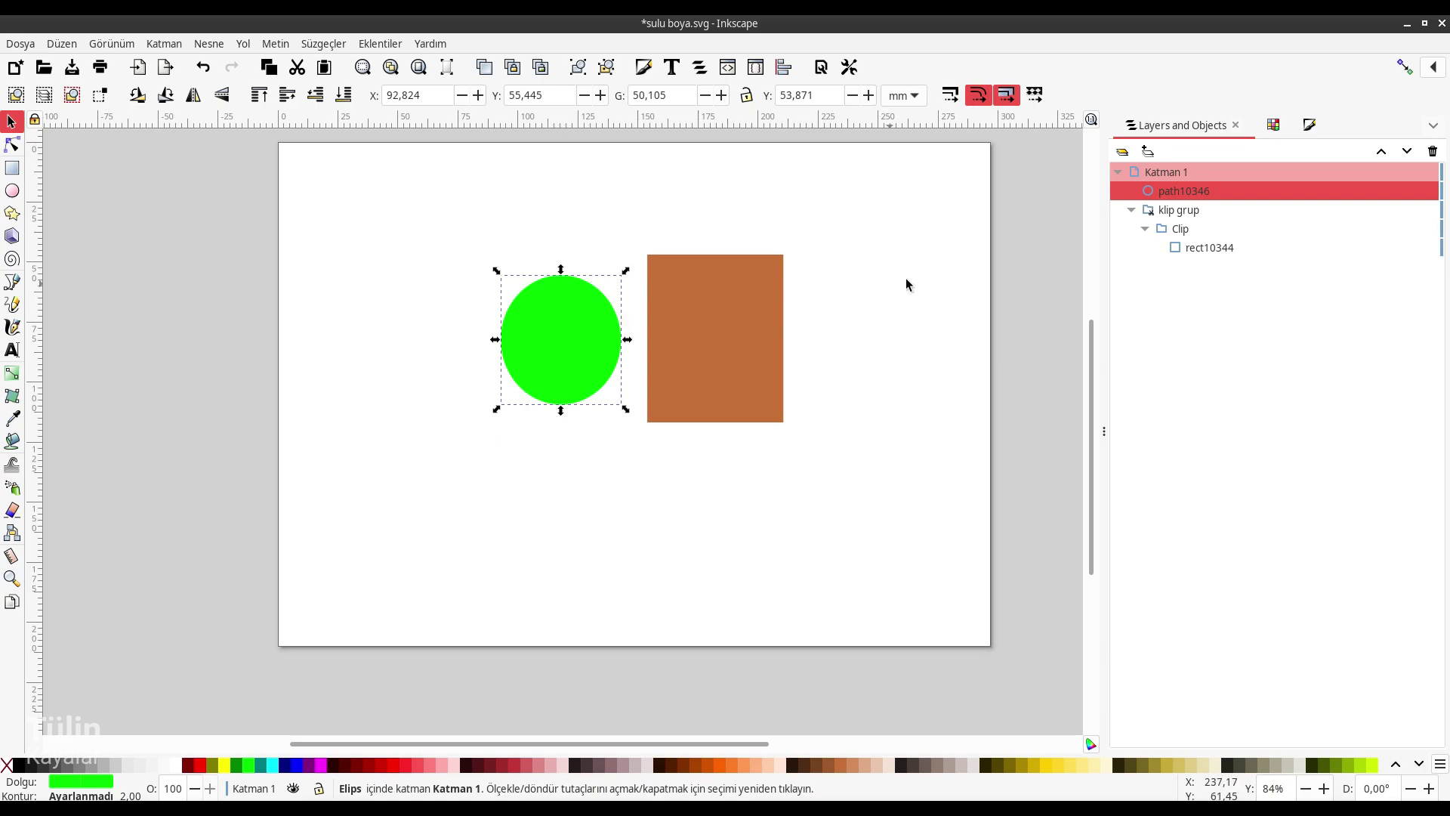
{"action": "mouse_move", "coordinate": [1183, 190]}
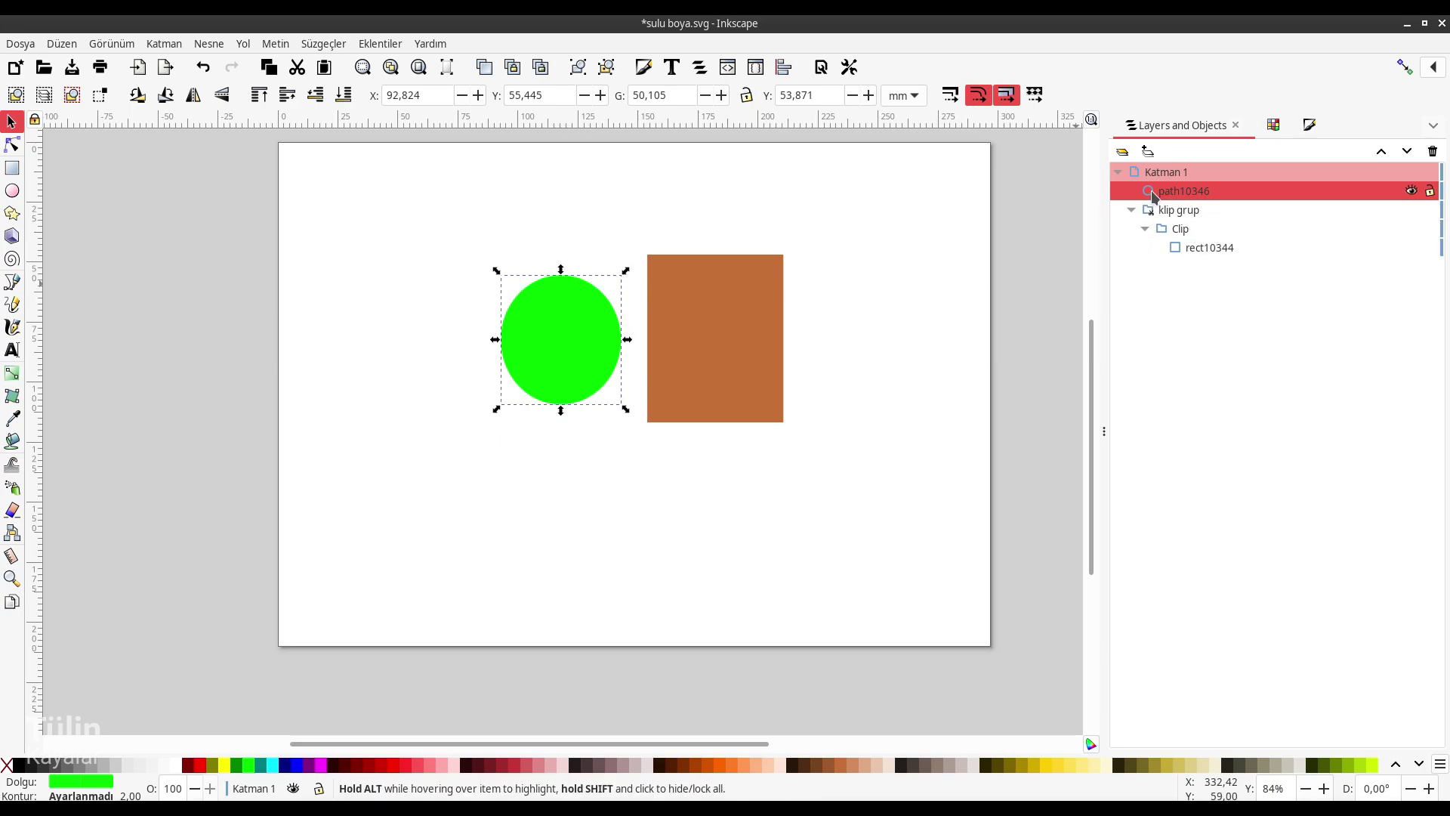
{"action": "left_click_drag", "start_coordinate": [1153, 196], "coordinate": [1225, 215]}
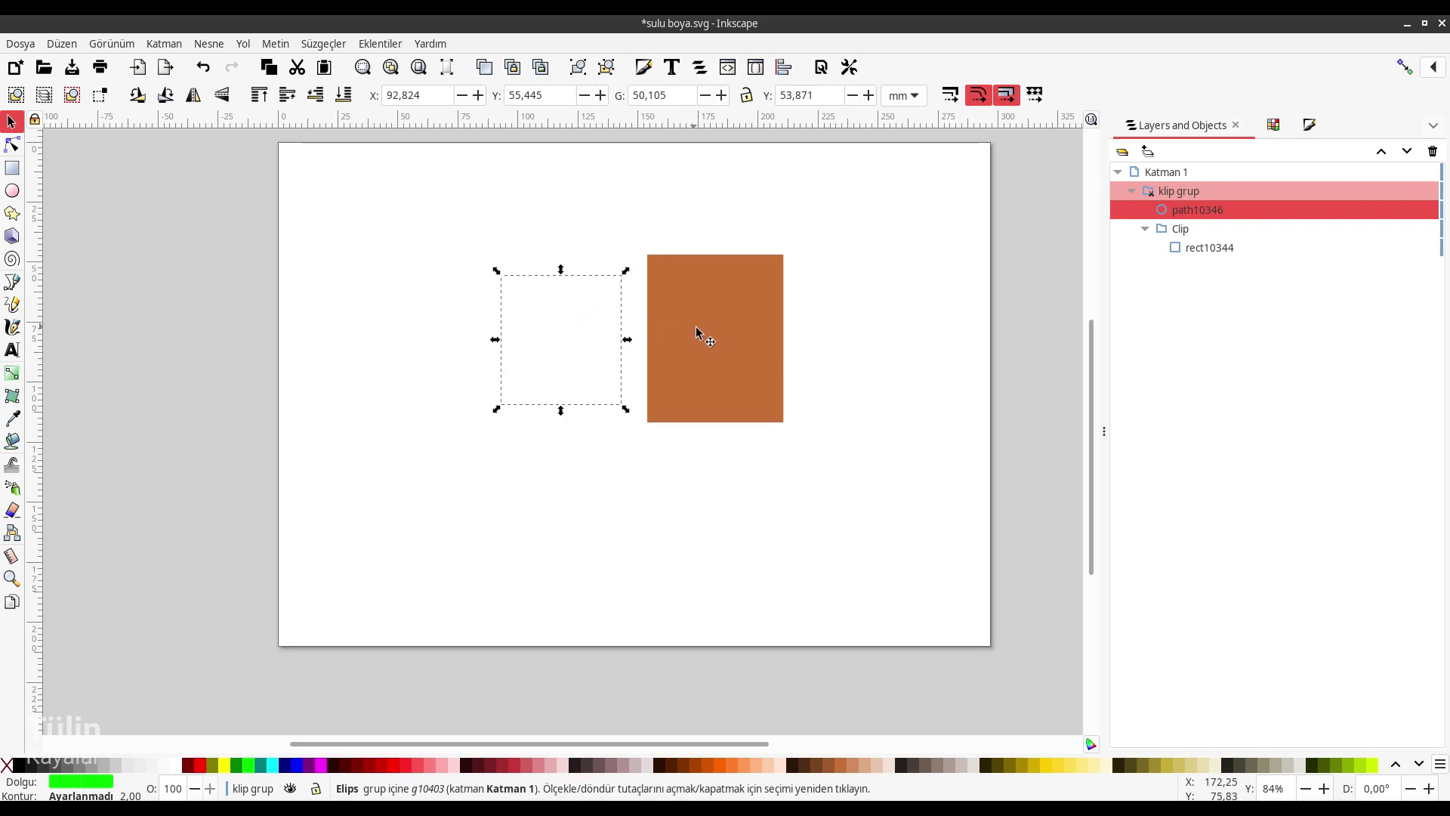
{"action": "mouse_move", "coordinate": [1280, 225]}
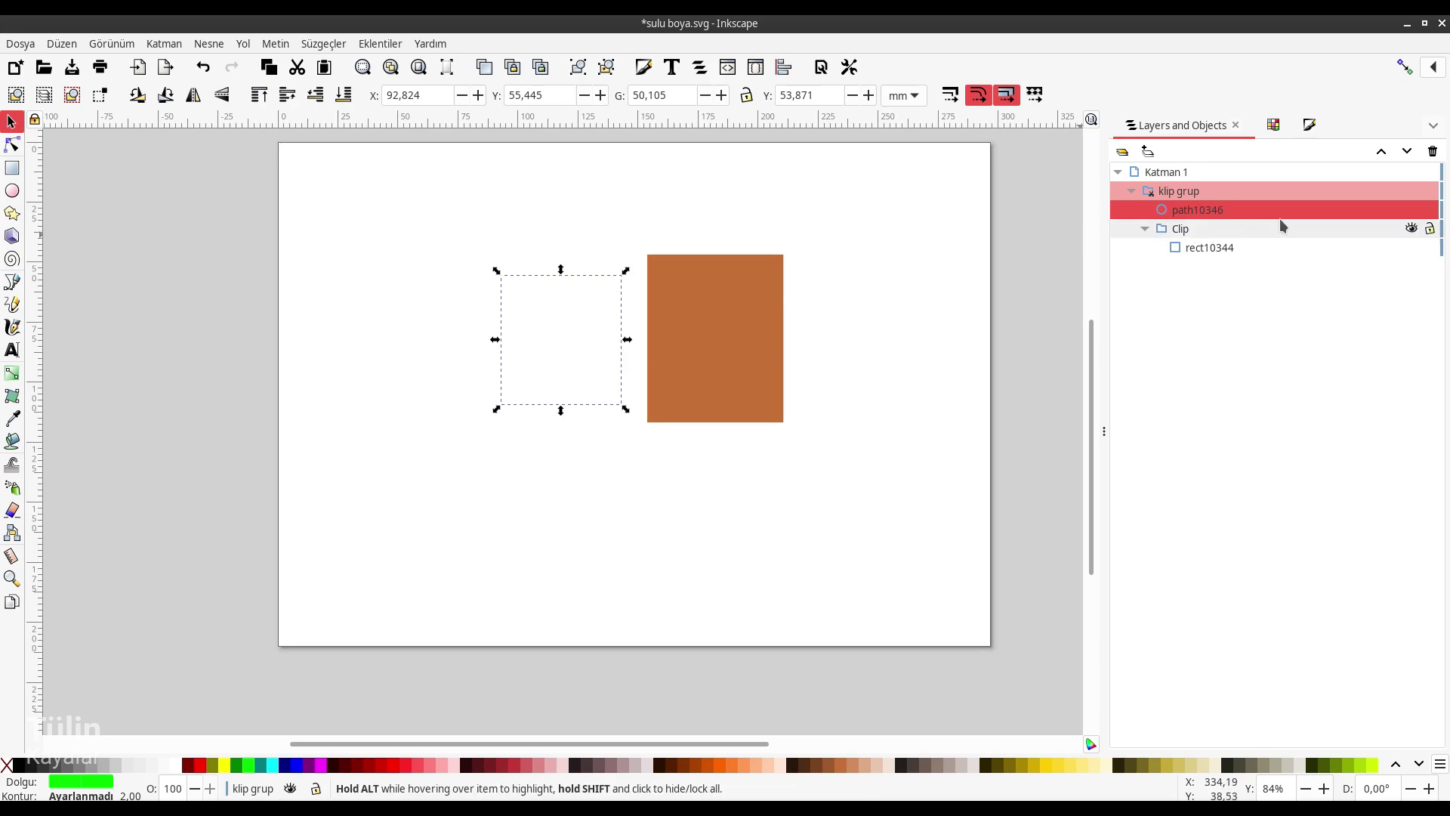
Step: Place path10346 in klip grup, centred in the rectangle and shrunk to about 35.7 mm wide
{"action": "key", "text": "ctrl+z"}
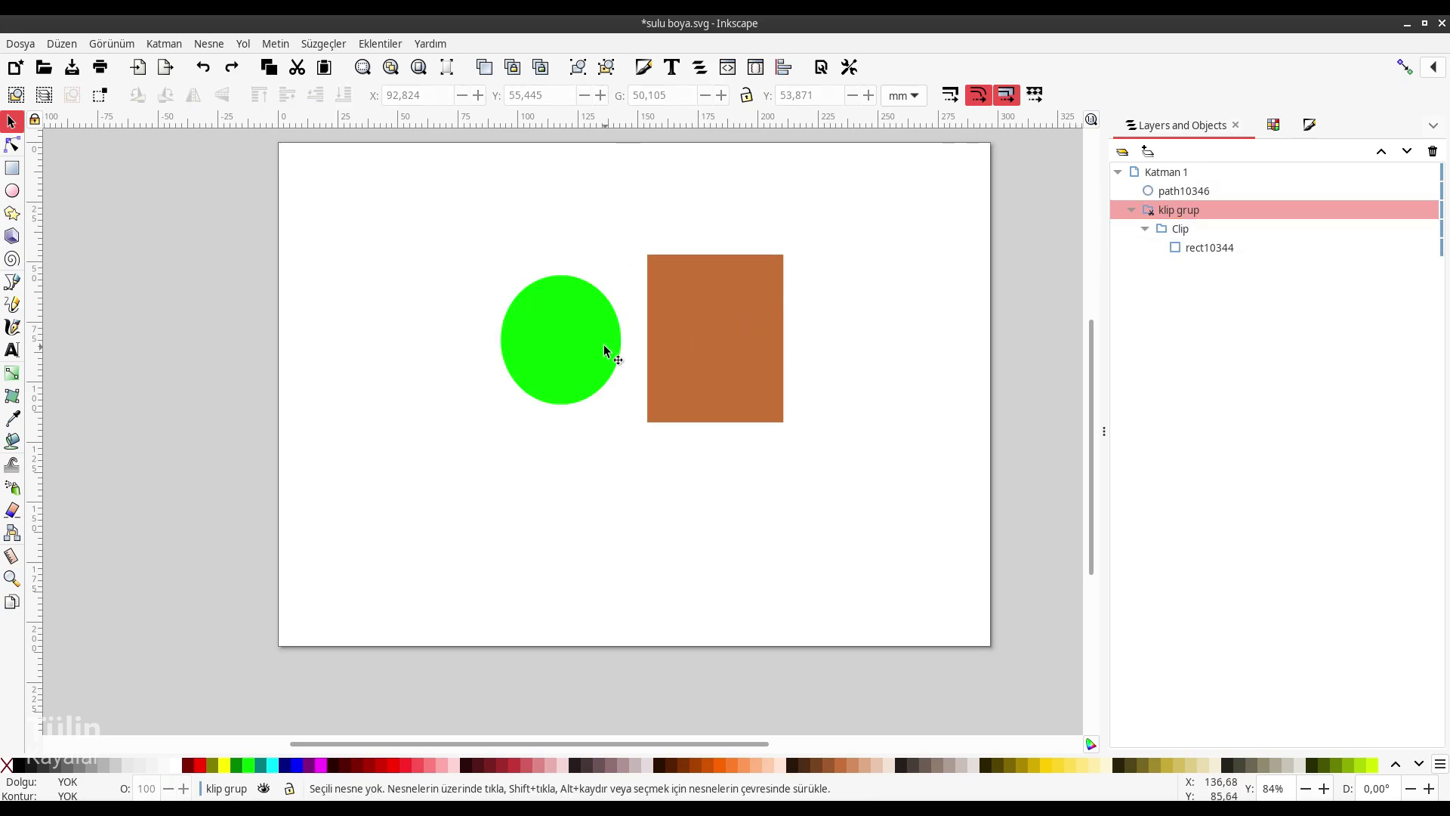
{"action": "left_click_drag", "start_coordinate": [604, 349], "coordinate": [707, 347]}
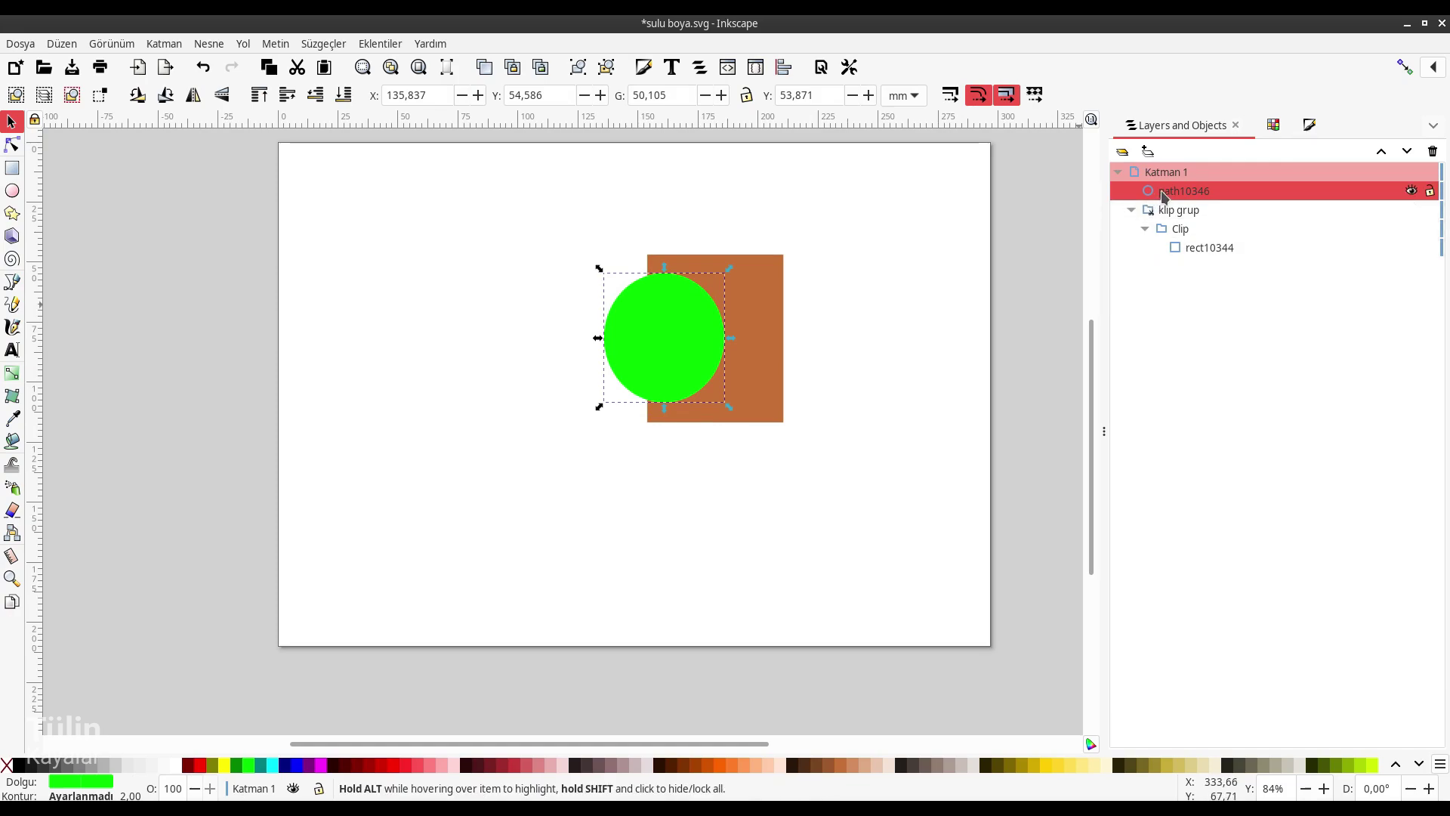
{"action": "left_click_drag", "start_coordinate": [1163, 195], "coordinate": [1231, 209]}
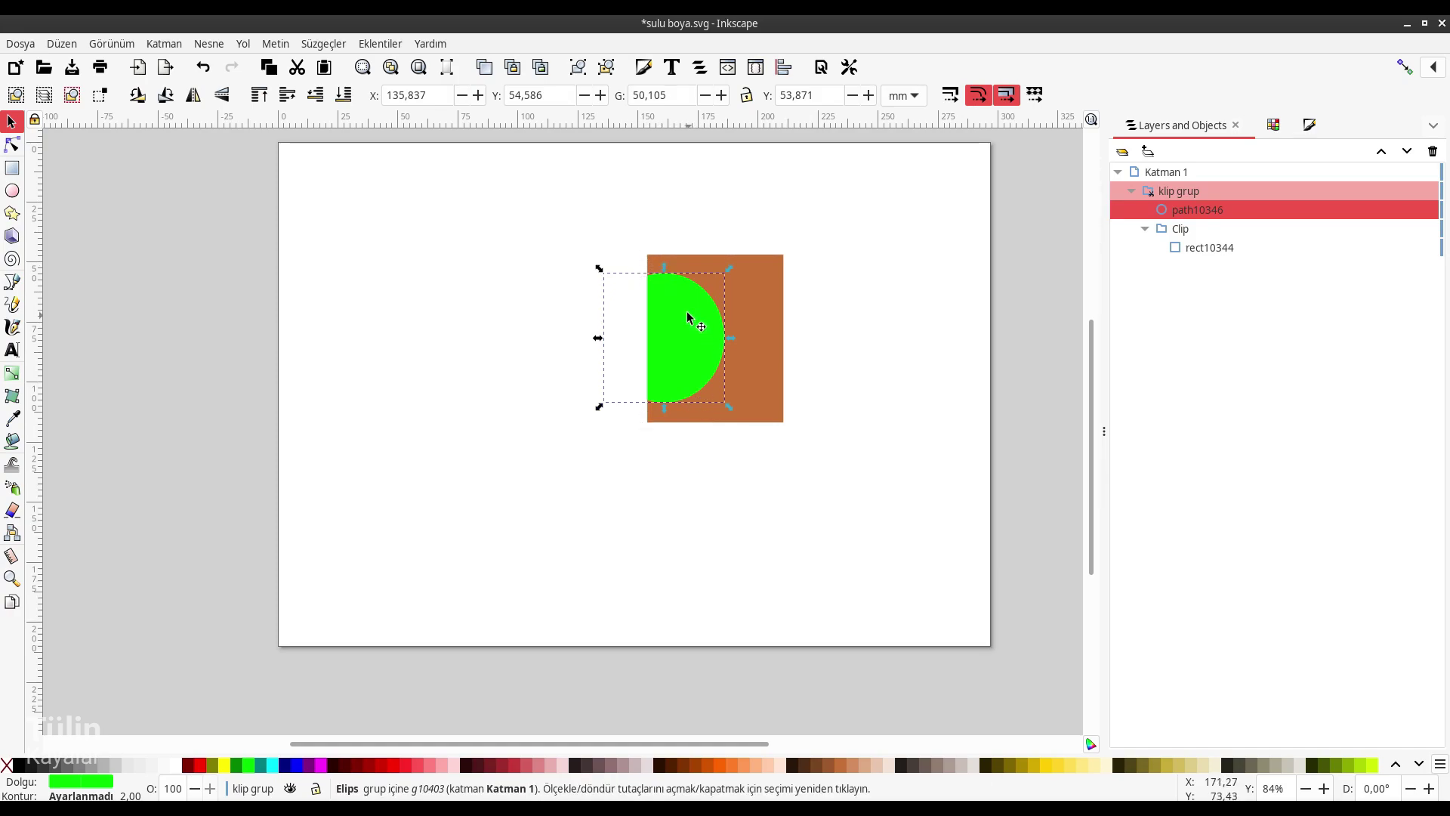
{"action": "mouse_move", "coordinate": [689, 321]}
{"action": "left_mouse_down"}
{"action": "mouse_move", "coordinate": [786, 298]}
{"action": "mouse_move", "coordinate": [783, 356]}
{"action": "mouse_move", "coordinate": [710, 361]}
{"action": "mouse_move", "coordinate": [719, 337]}
{"action": "mouse_move", "coordinate": [699, 324]}
{"action": "mouse_move", "coordinate": [699, 292]}
{"action": "mouse_move", "coordinate": [771, 272]}
{"action": "mouse_move", "coordinate": [783, 356]}
{"action": "mouse_move", "coordinate": [752, 333]}
{"action": "left_mouse_up"}
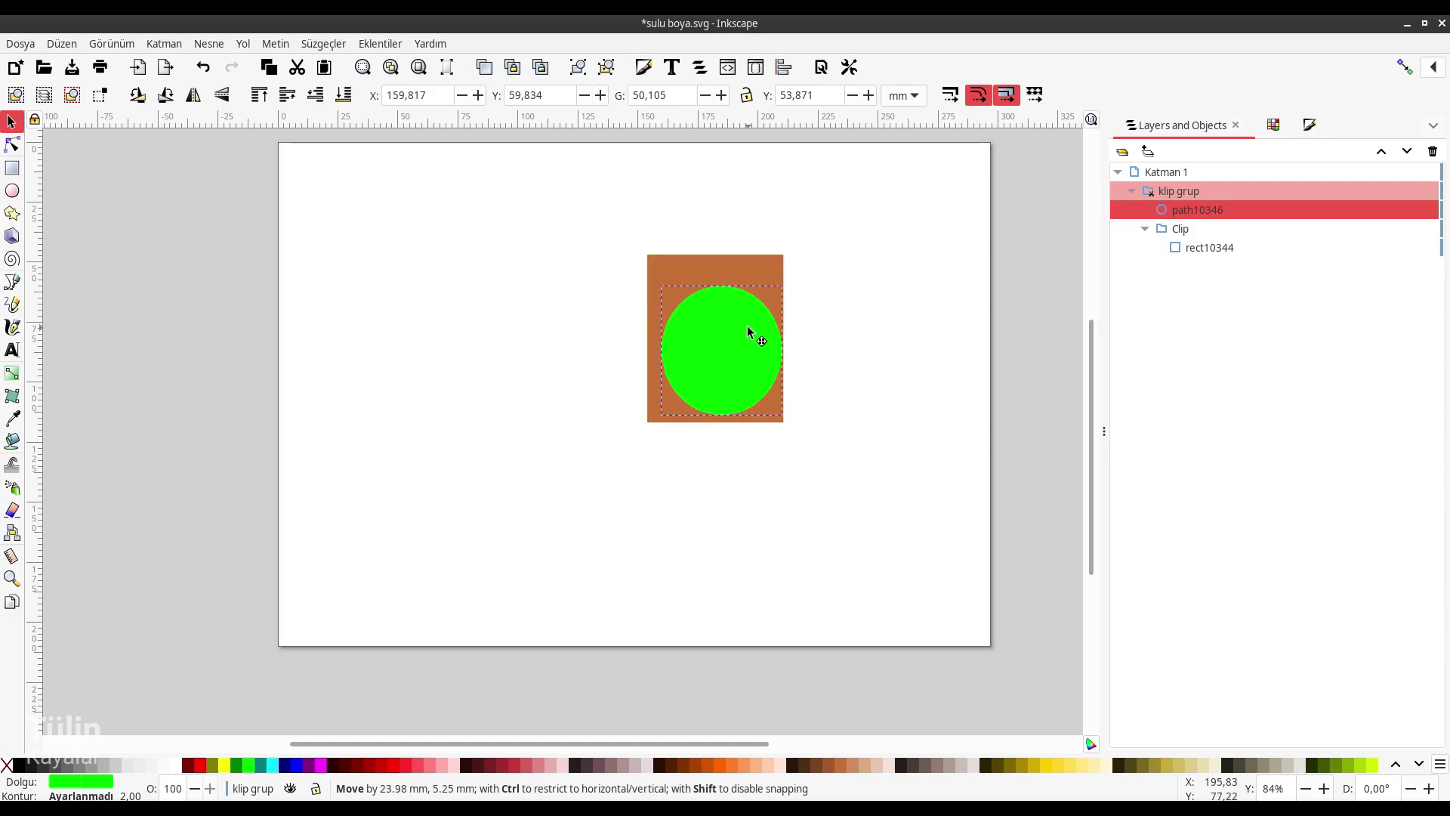
{"action": "mouse_move", "coordinate": [781, 415]}
{"action": "left_mouse_down"}
{"action": "mouse_move", "coordinate": [838, 479]}
{"action": "mouse_move", "coordinate": [748, 373]}
{"action": "mouse_move", "coordinate": [718, 304]}
{"action": "left_mouse_up"}
Step: Give the circle a diagonal gradient from green to orange toward its upper right
{"action": "left_click", "coordinate": [12, 374]}
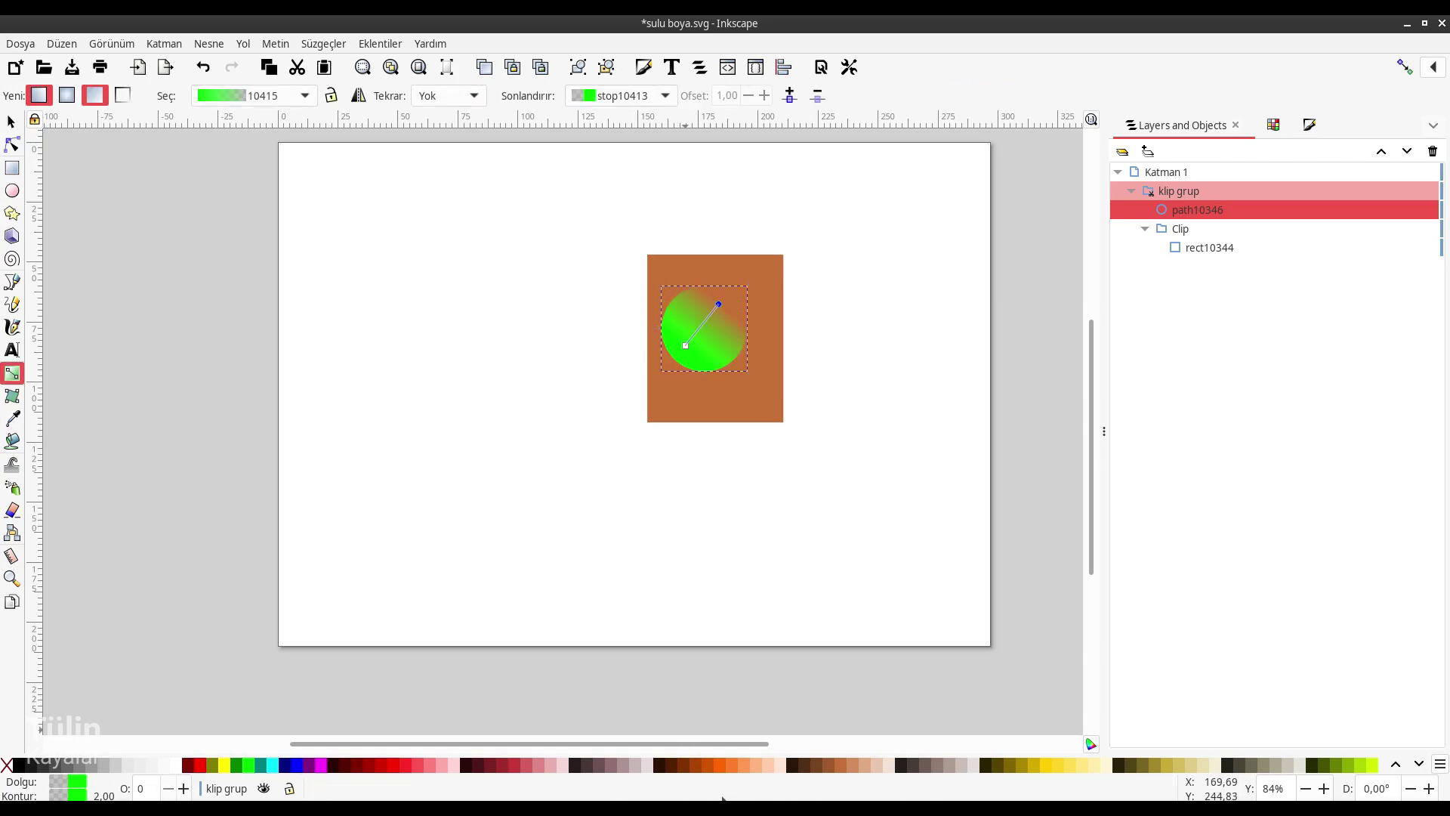
{"action": "left_click", "coordinate": [723, 765]}
{"action": "left_click", "coordinate": [11, 123]}
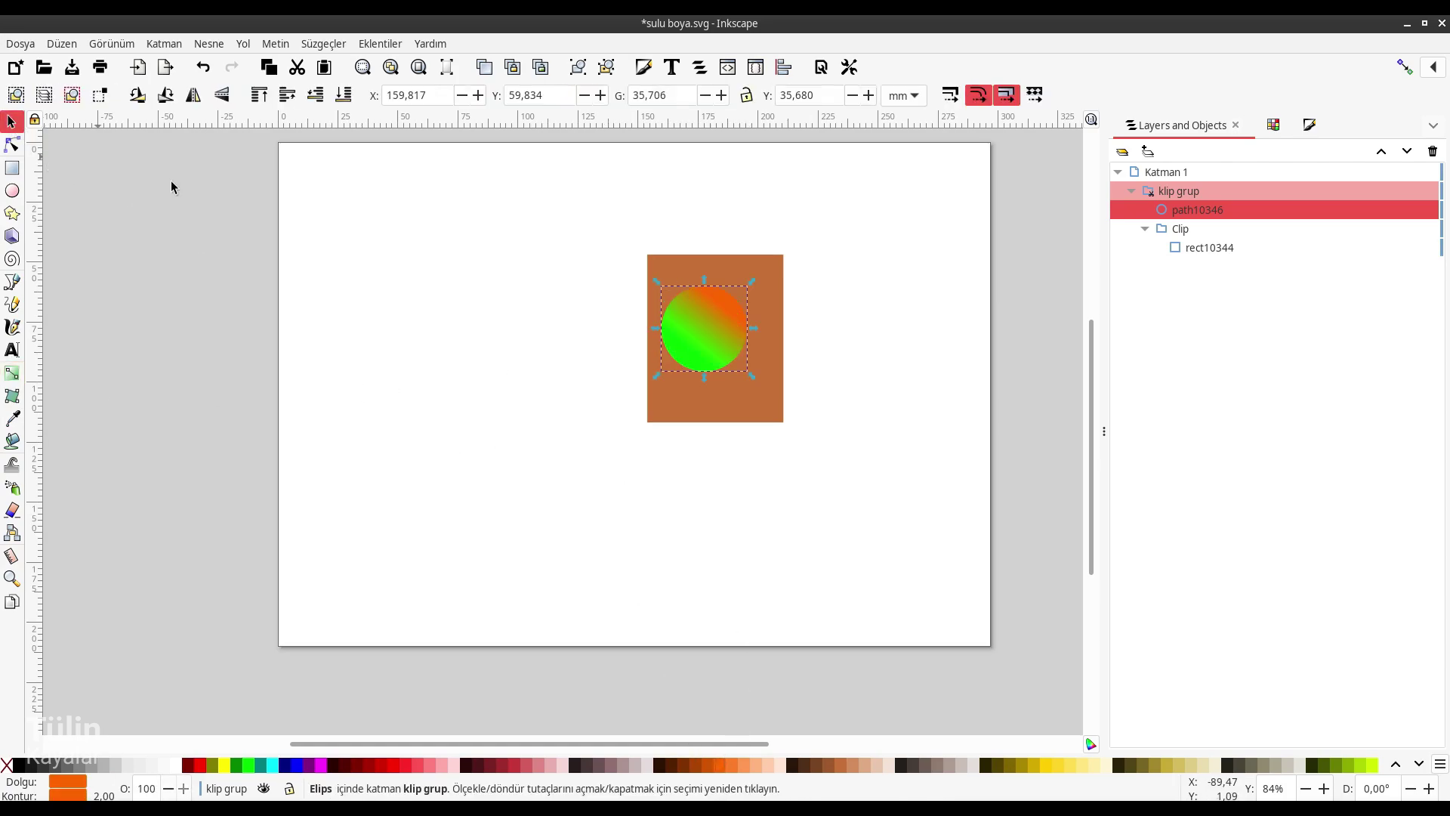
{"action": "left_click", "coordinate": [322, 43]}
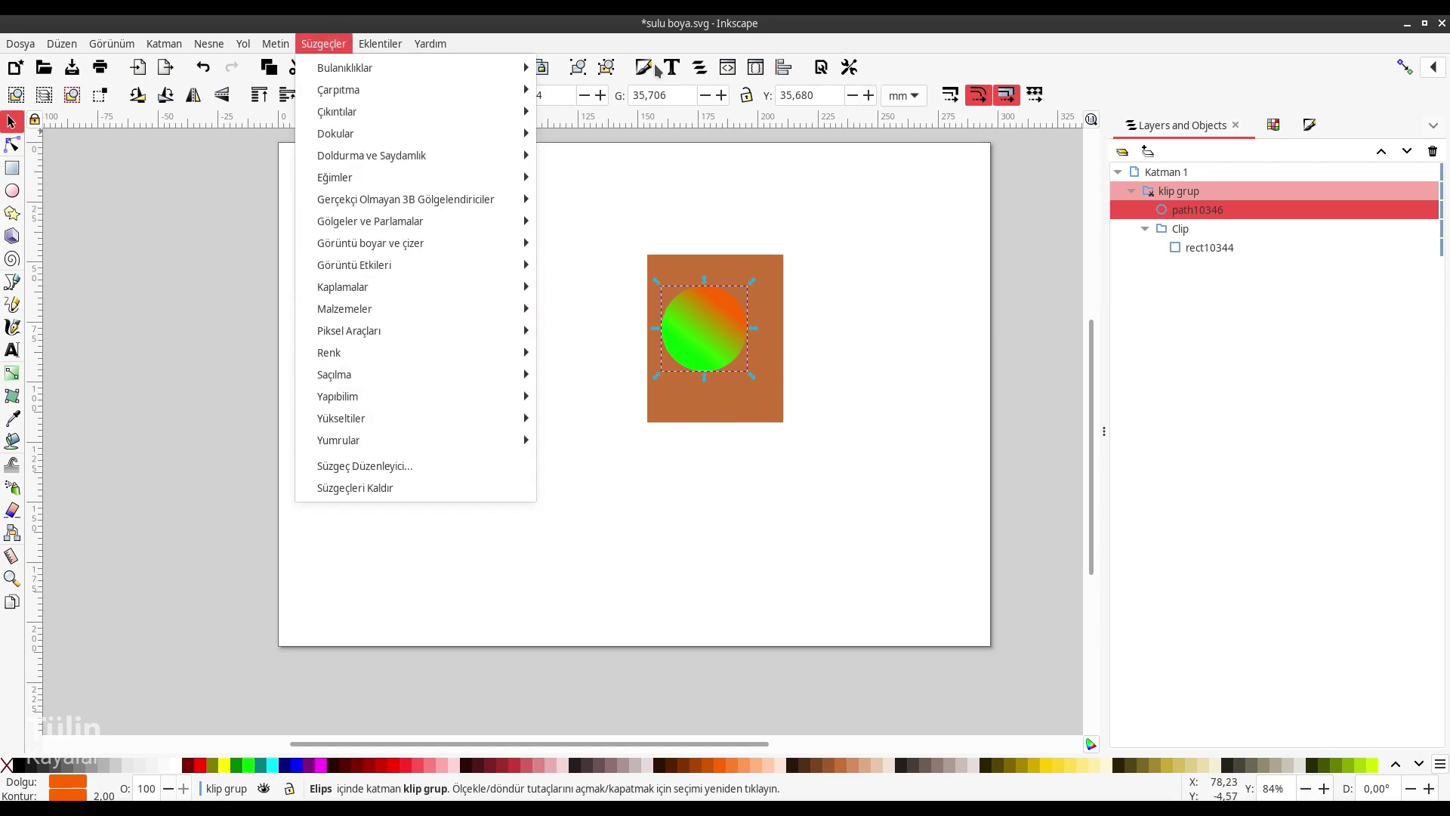
{"action": "left_click", "coordinate": [942, 44]}
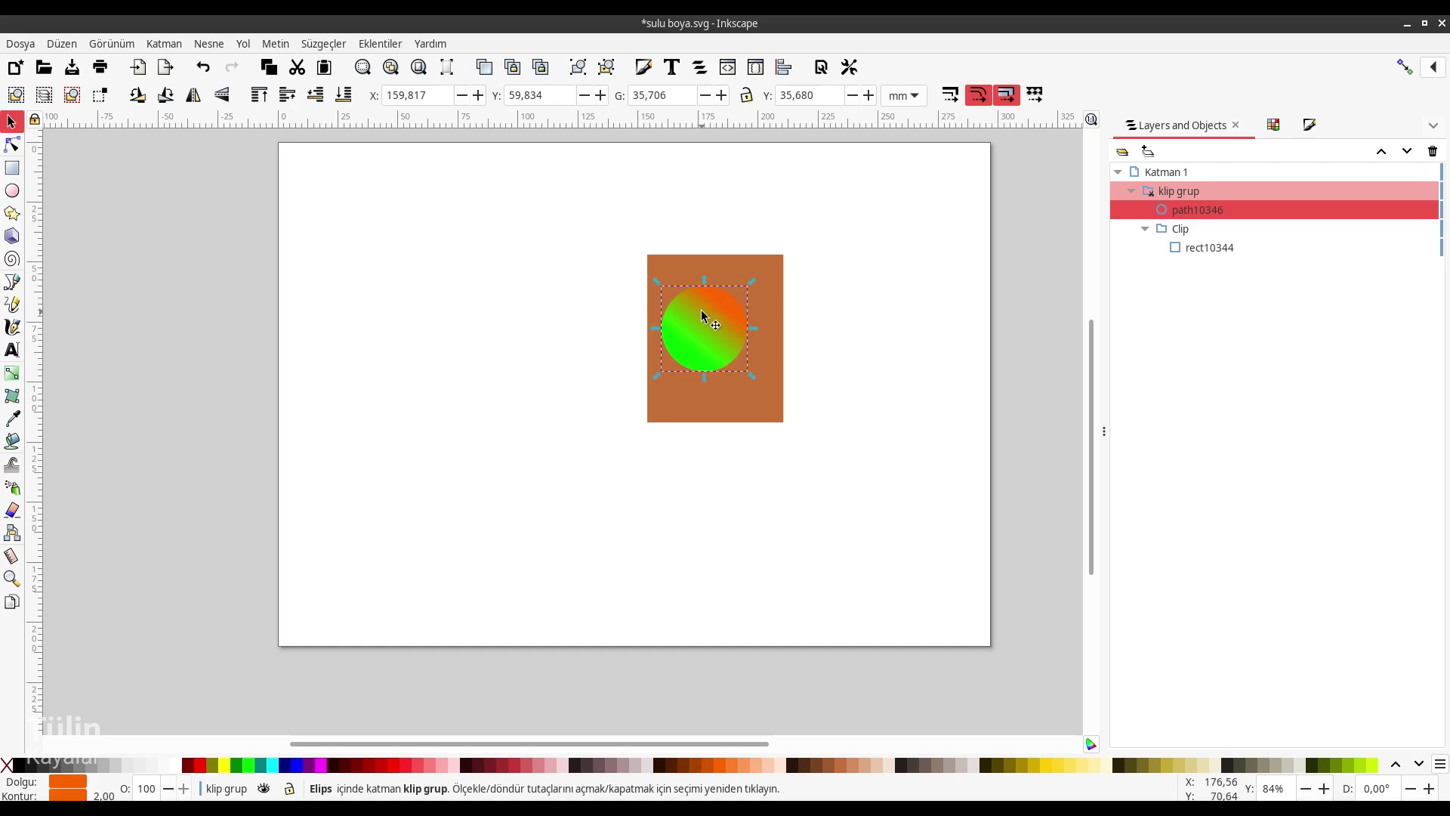
{"action": "mouse_move", "coordinate": [1209, 247]}
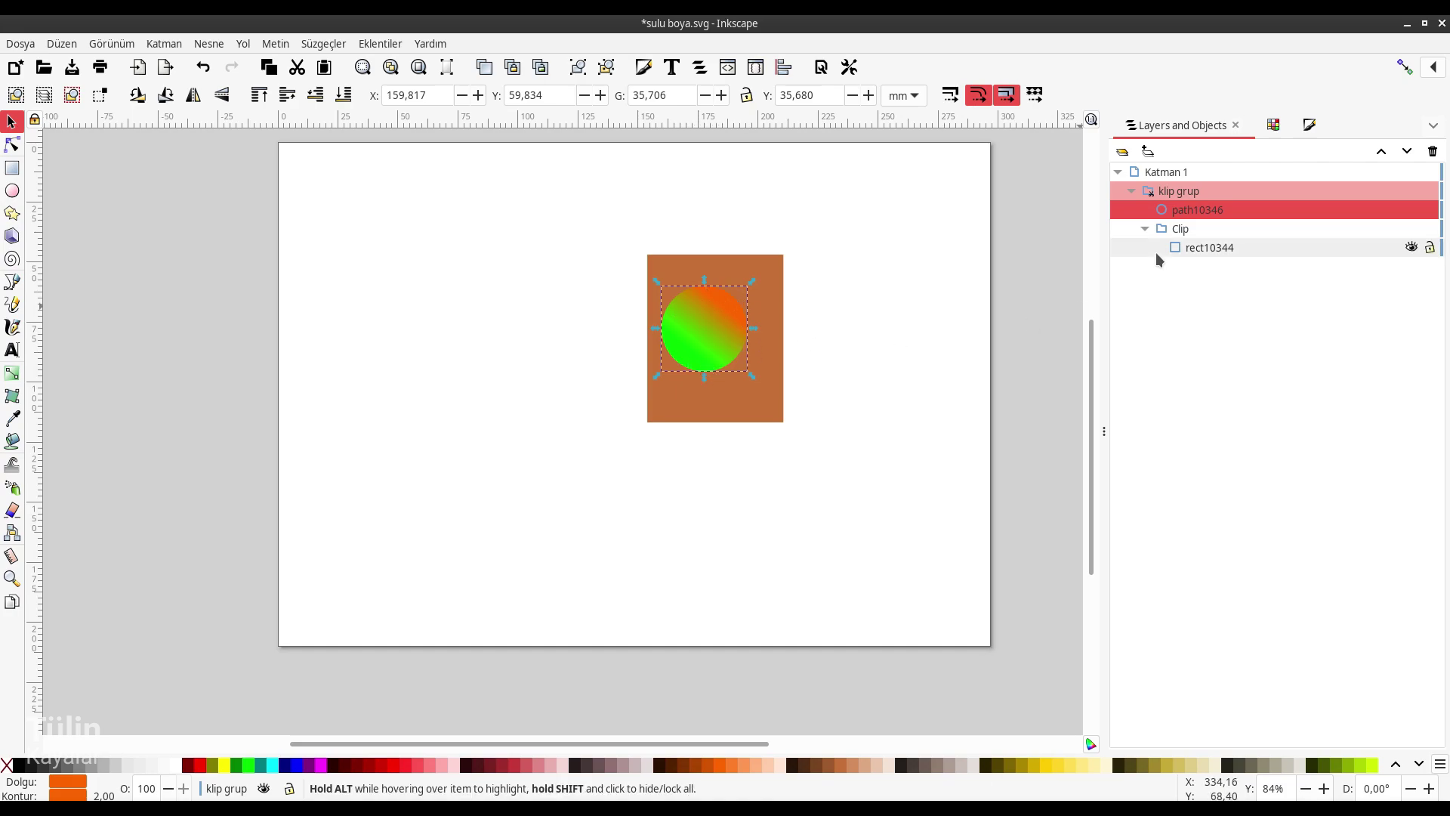
{"action": "left_click", "coordinate": [1181, 254]}
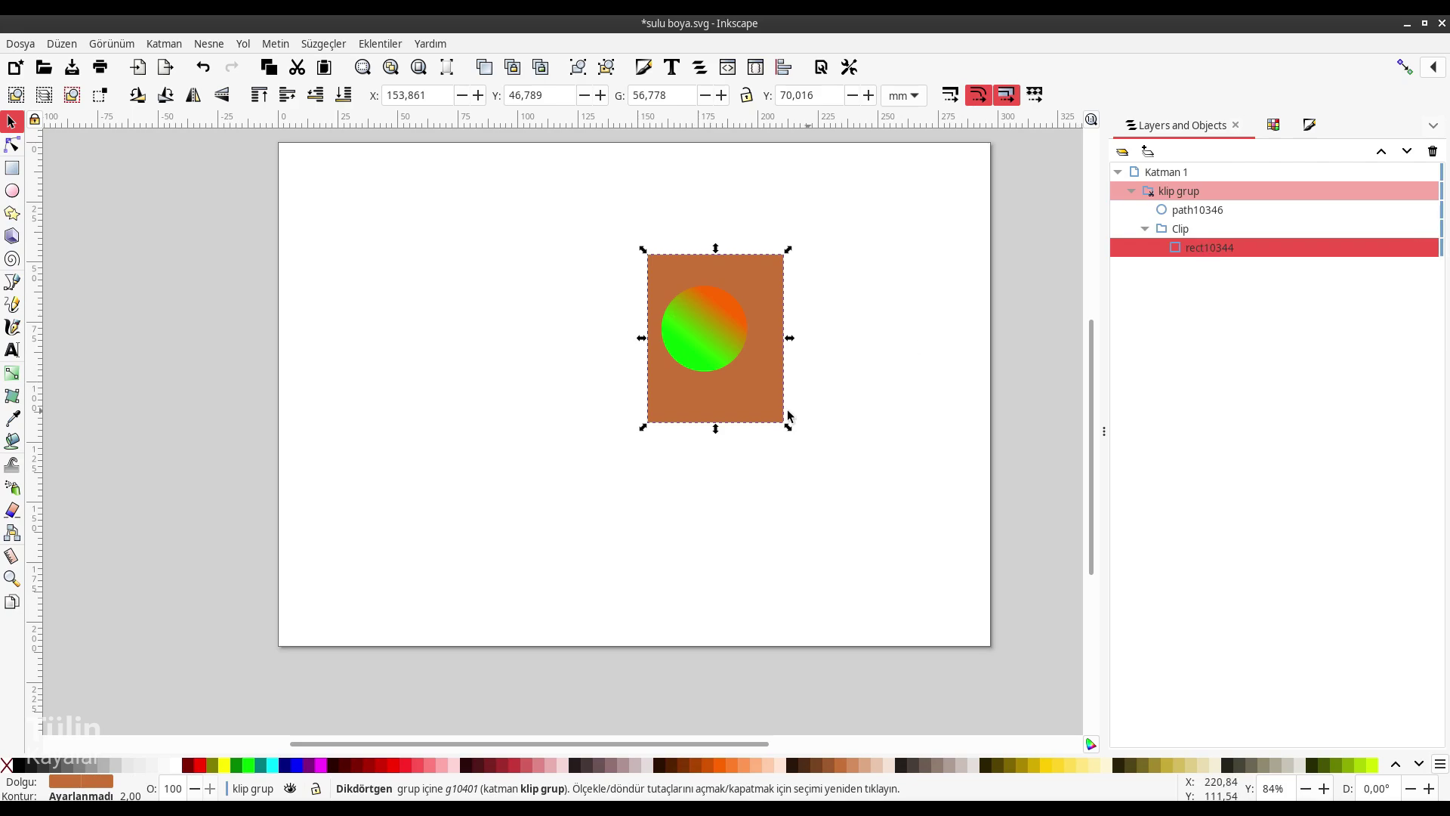
Step: Refill the clipped rectangle rect10344 with teal instead of brown, then deselect it
{"action": "left_click", "coordinate": [1273, 125]}
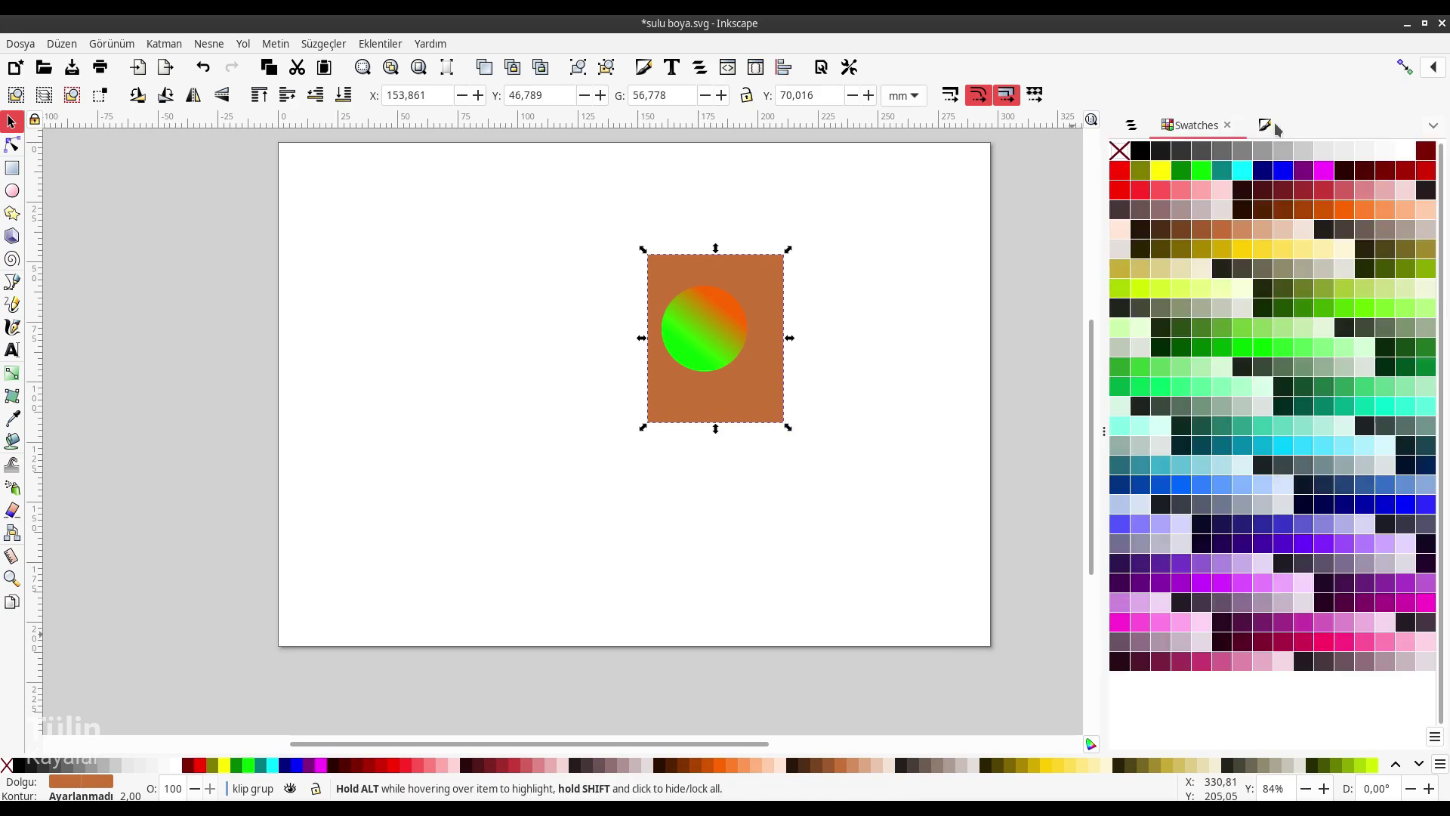
{"action": "left_click", "coordinate": [1242, 249]}
{"action": "left_click", "coordinate": [1242, 405]}
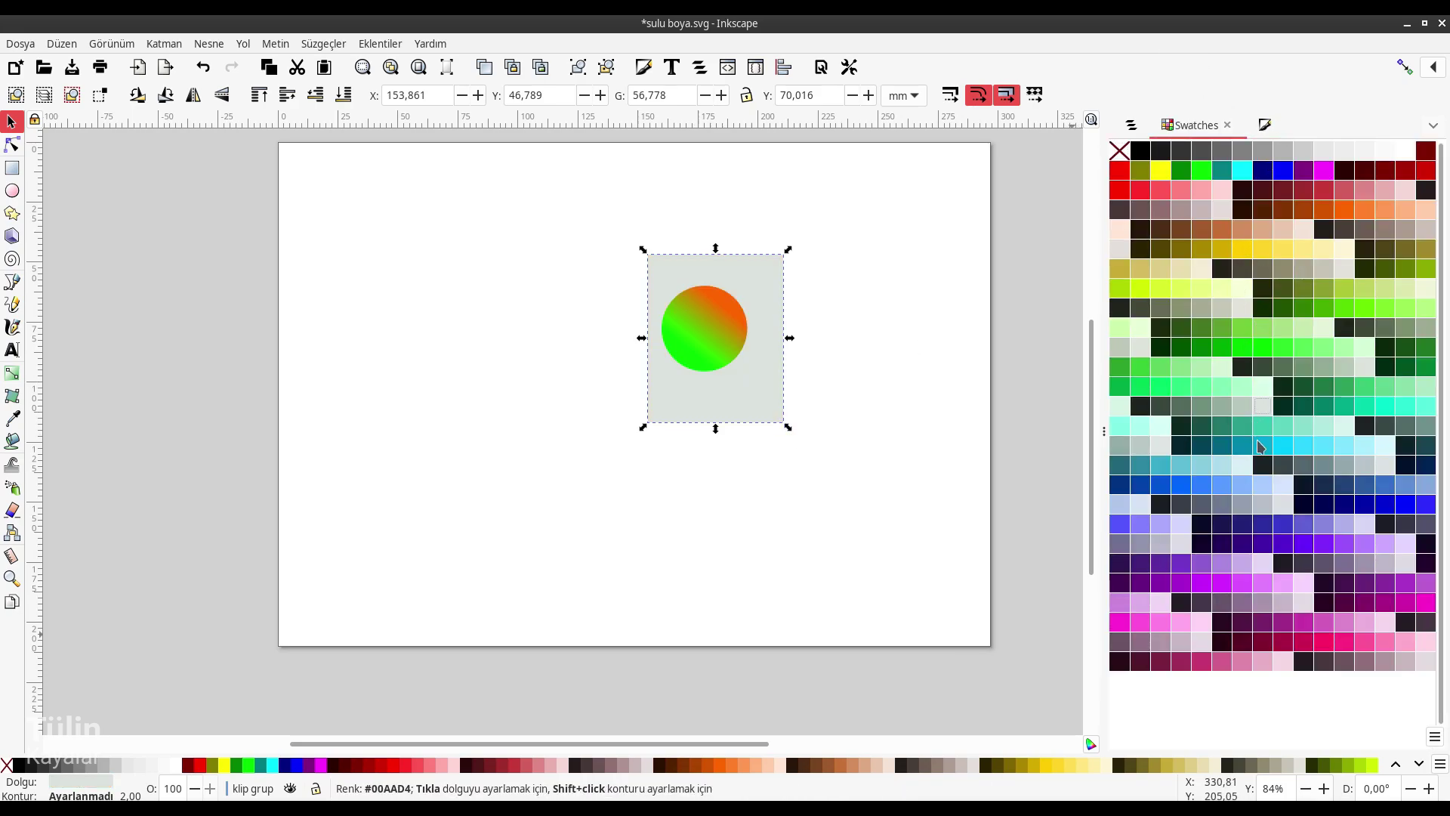
{"action": "left_click", "coordinate": [1139, 464]}
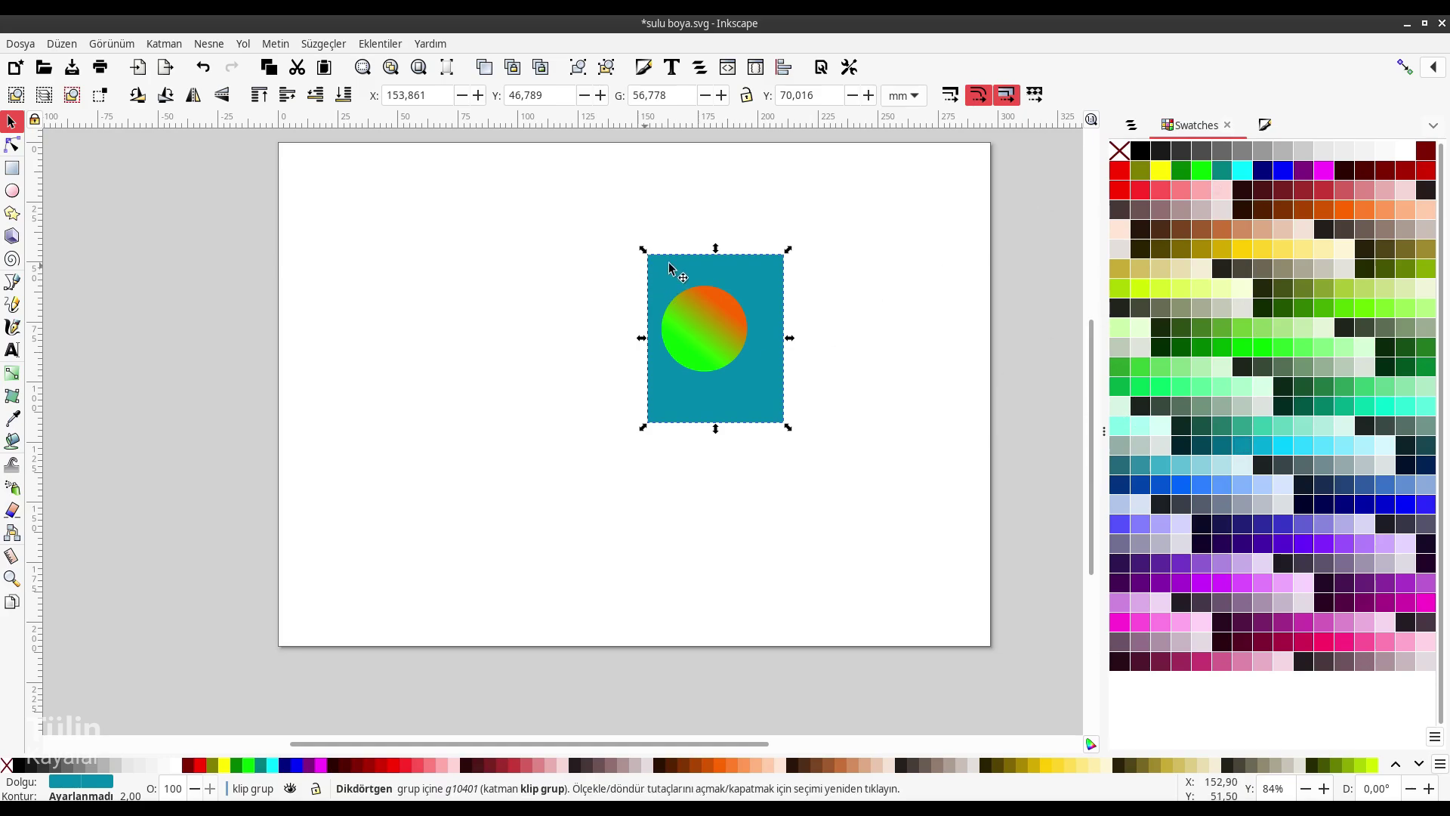
{"action": "left_click", "coordinate": [1131, 125]}
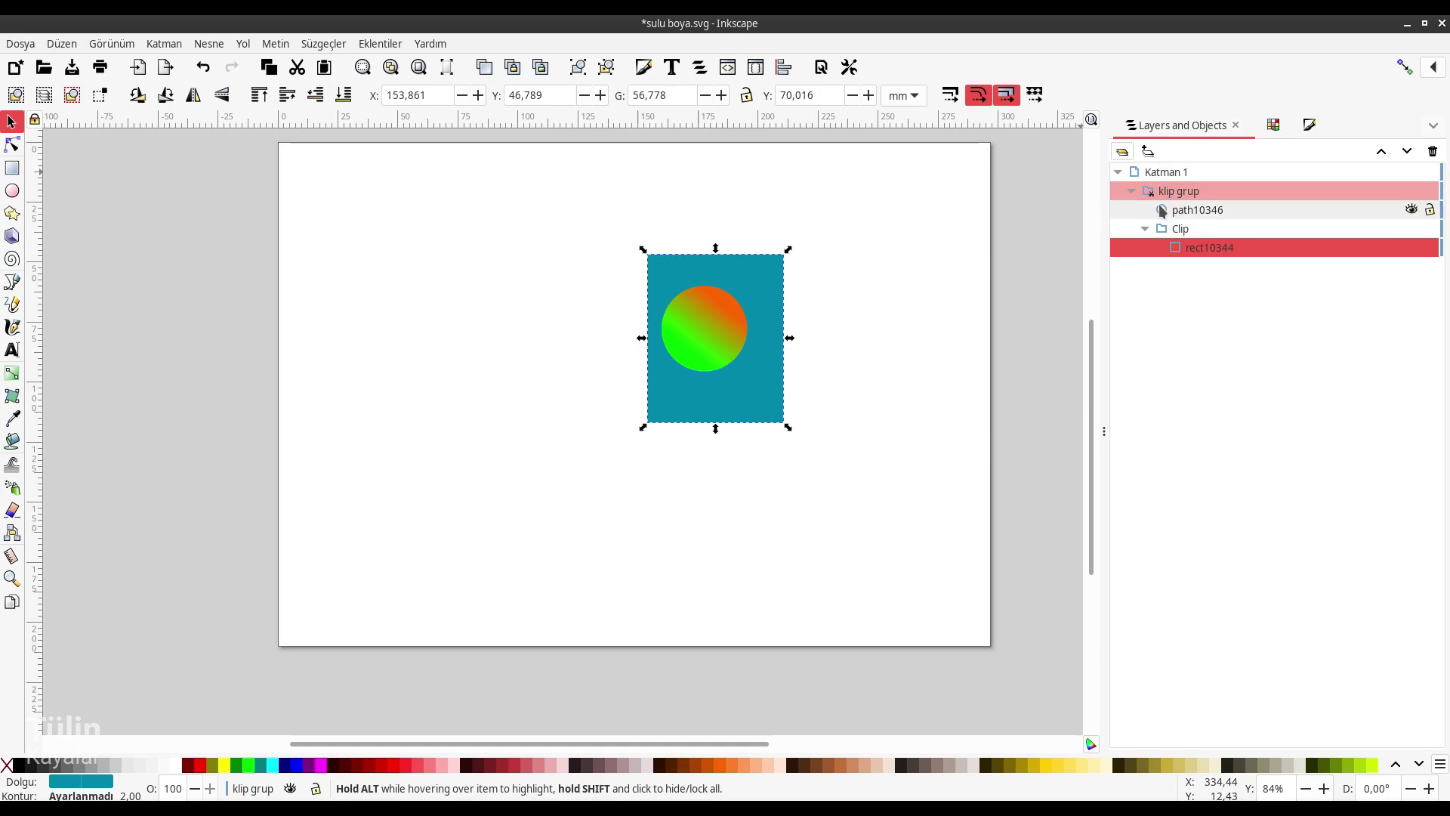
{"action": "left_click", "coordinate": [918, 246]}
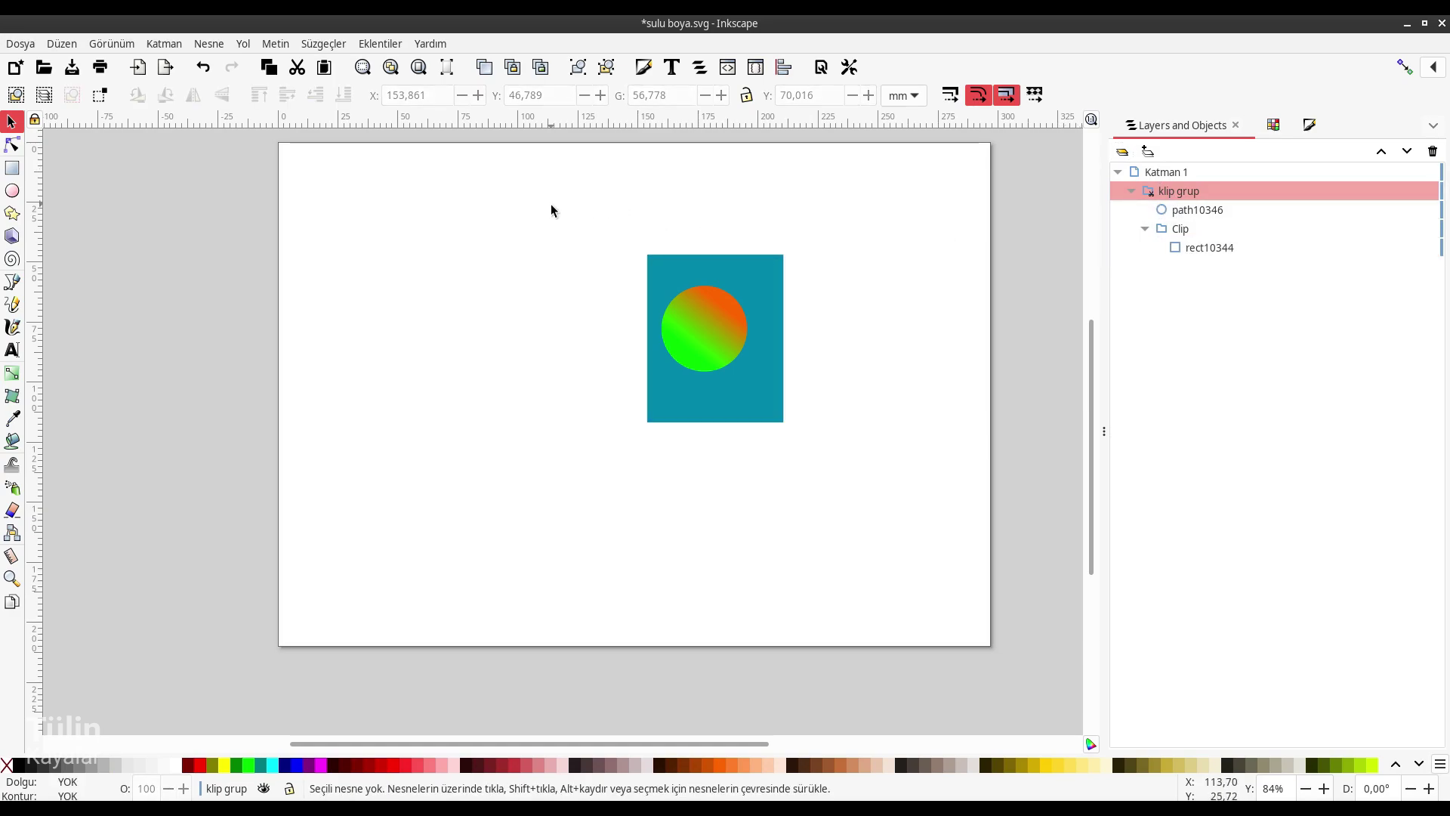
Step: Delete the clip group's contents and draw an 82 mm teal circle in the page centre
{"action": "left_click_drag", "start_coordinate": [552, 205], "coordinate": [919, 498]}
{"action": "key", "text": "Delete"}
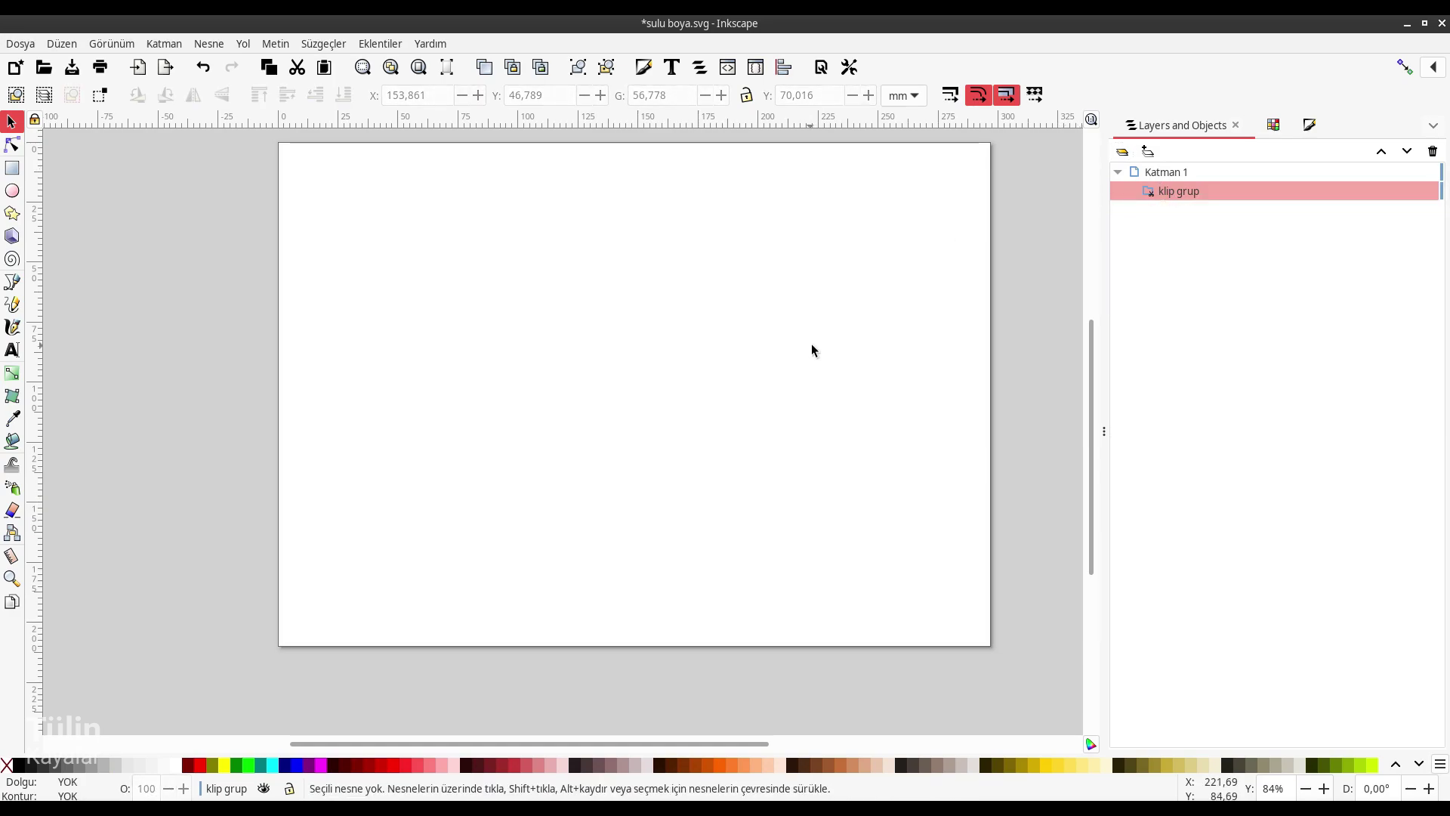
{"action": "key", "text": "e"}
{"action": "left_click_drag", "start_coordinate": [515, 292], "coordinate": [712, 492]}
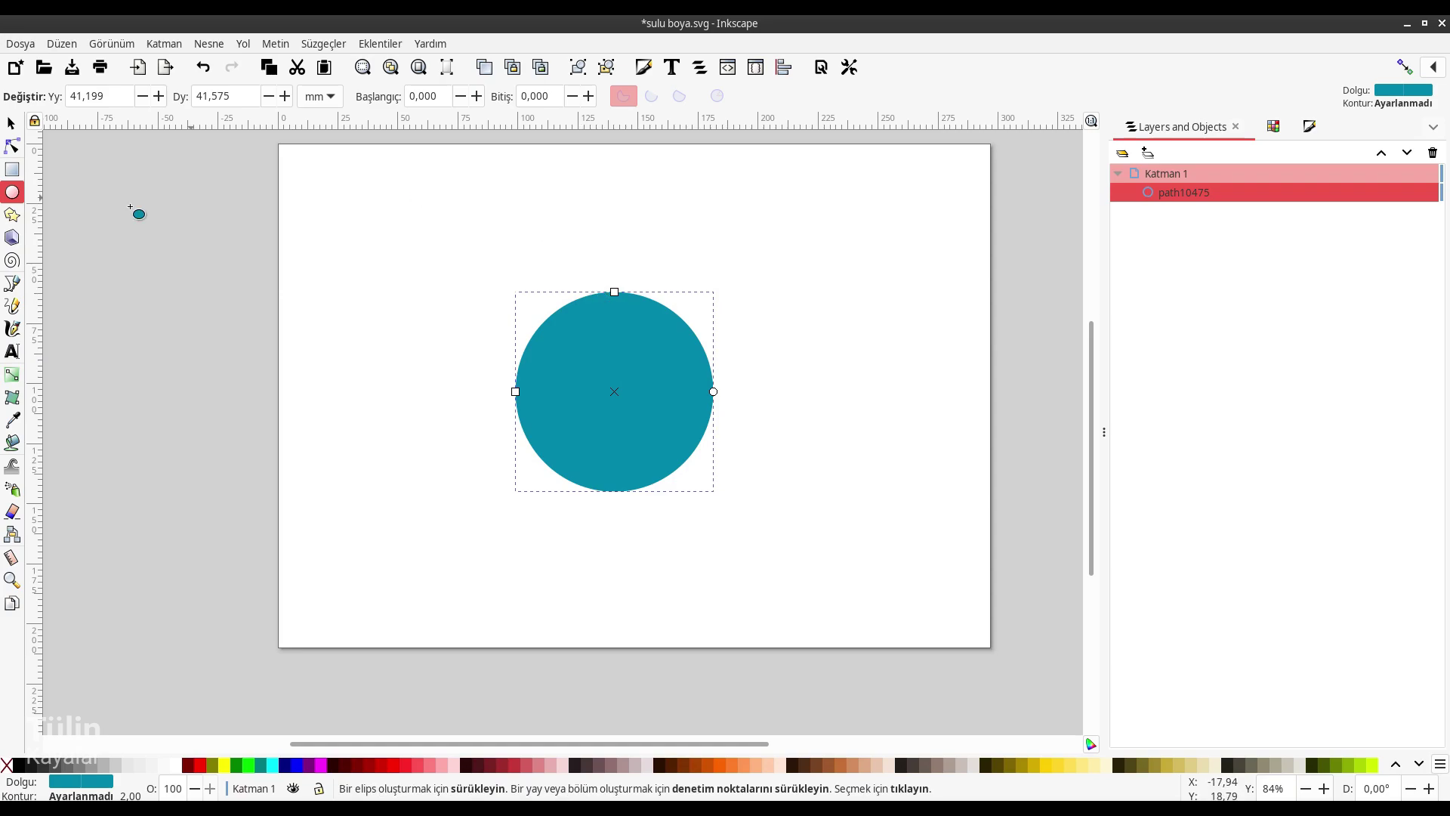
{"action": "left_click", "coordinate": [12, 123]}
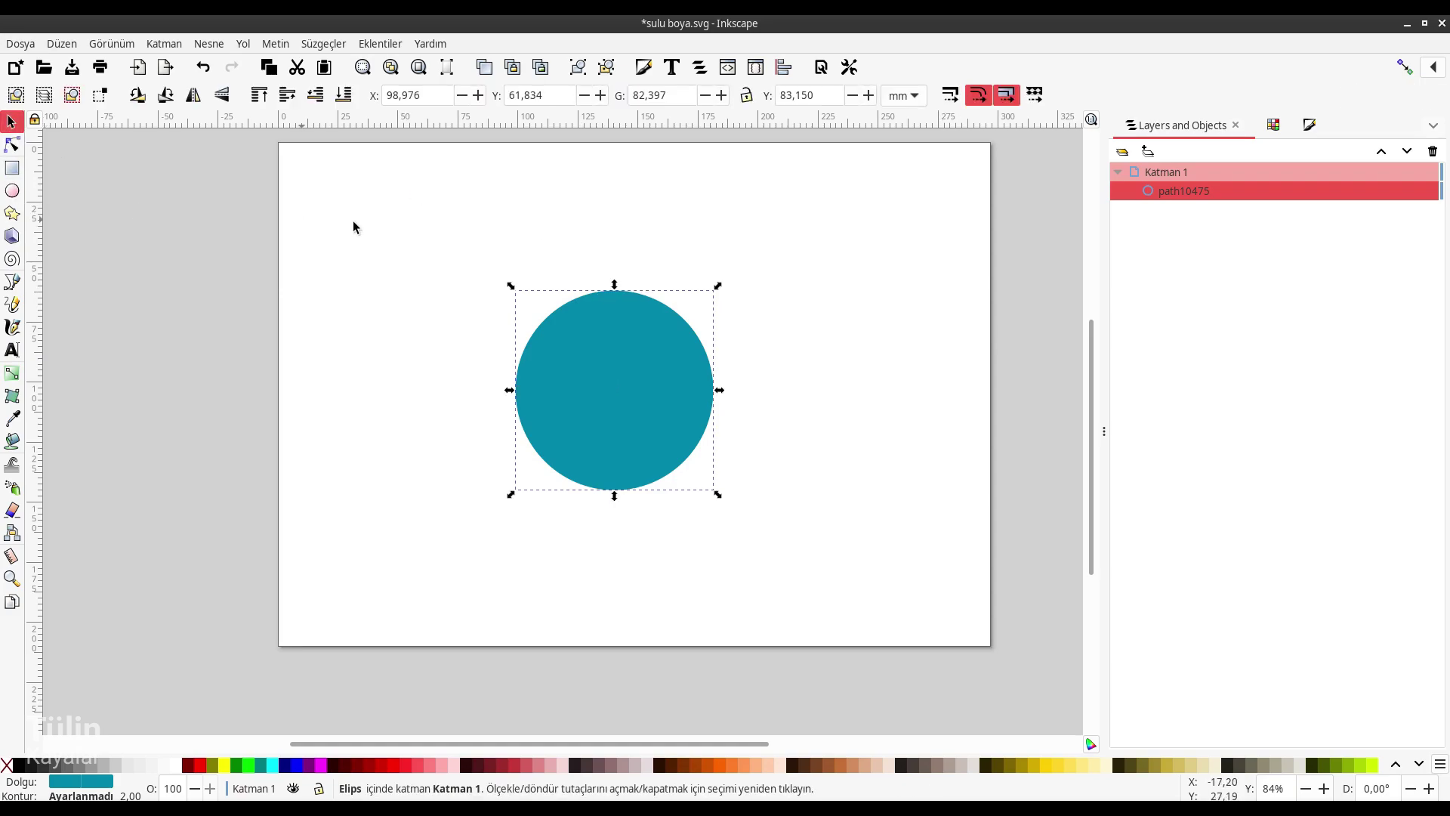
{"action": "left_click", "coordinate": [323, 43]}
{"action": "mouse_move", "coordinate": [335, 134]}
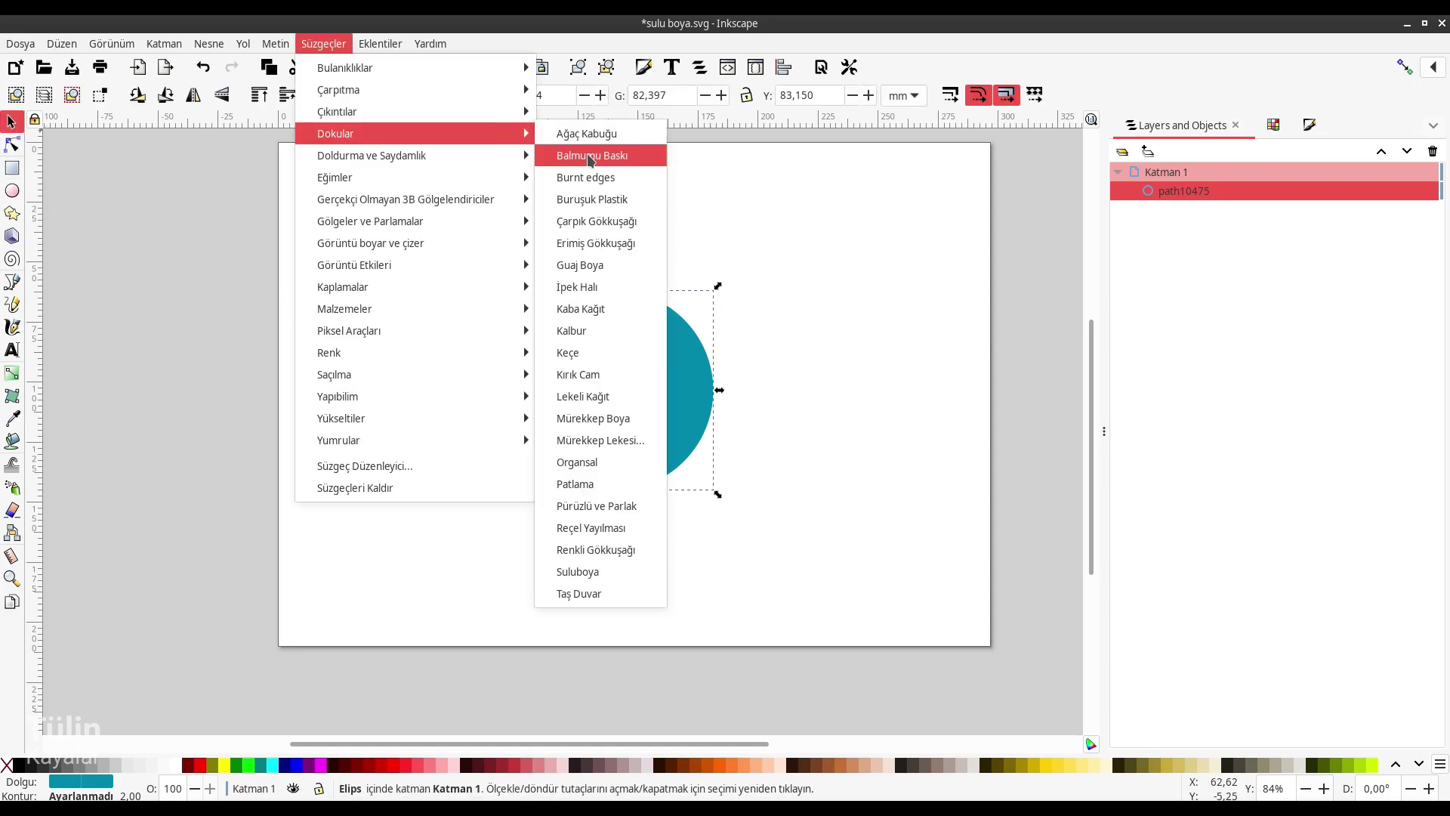
Step: Apply the Suluboya filter to the teal circle and enlarge it to about 178.6 × 179.5 mm
{"action": "left_click", "coordinate": [586, 574]}
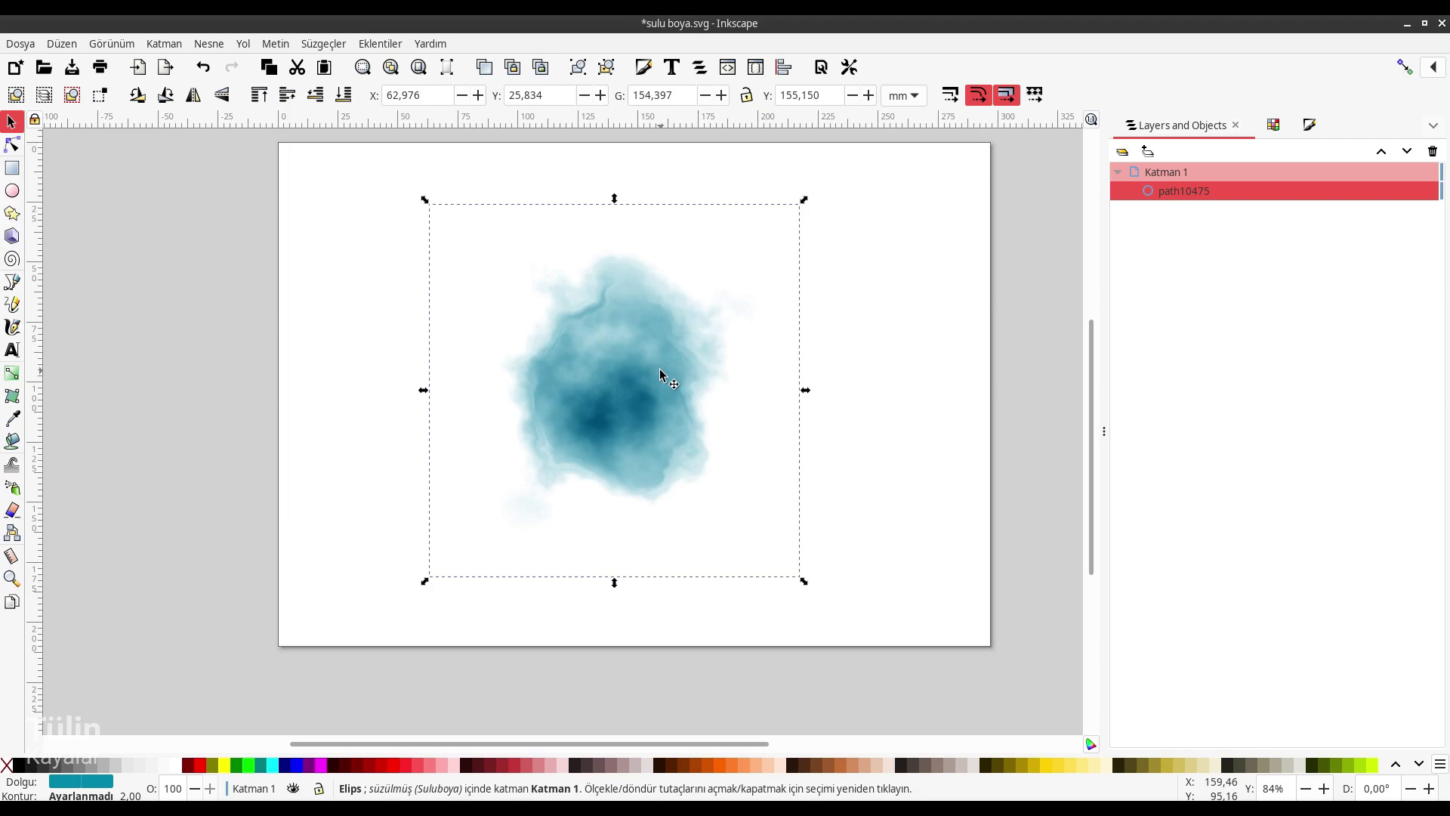
{"action": "mouse_move", "coordinate": [630, 391]}
{"action": "left_mouse_down"}
{"action": "mouse_move", "coordinate": [727, 370]}
{"action": "mouse_move", "coordinate": [521, 367]}
{"action": "mouse_move", "coordinate": [689, 359]}
{"action": "left_mouse_up"}
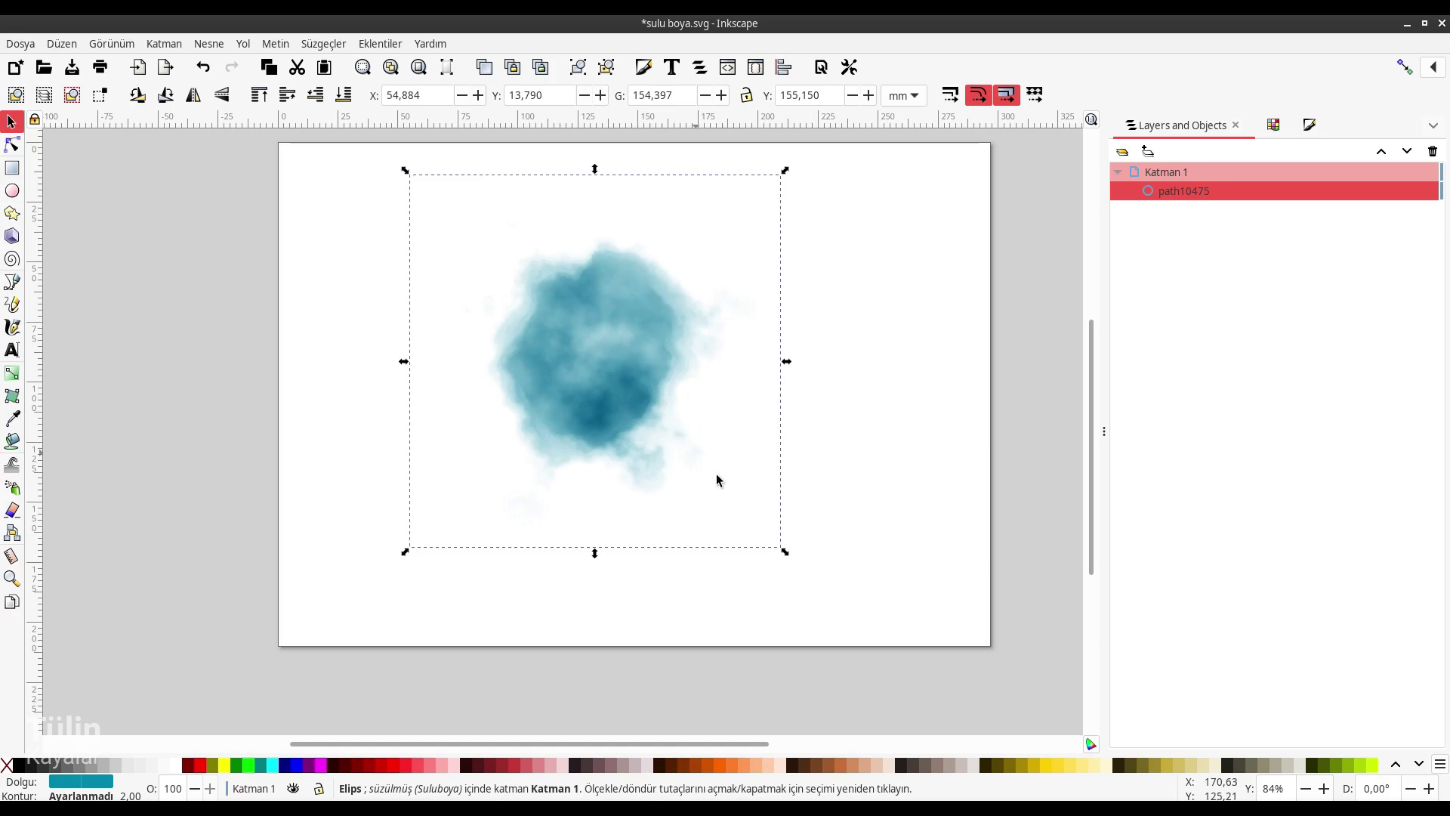
{"action": "left_click_drag", "start_coordinate": [785, 553], "coordinate": [816, 590]}
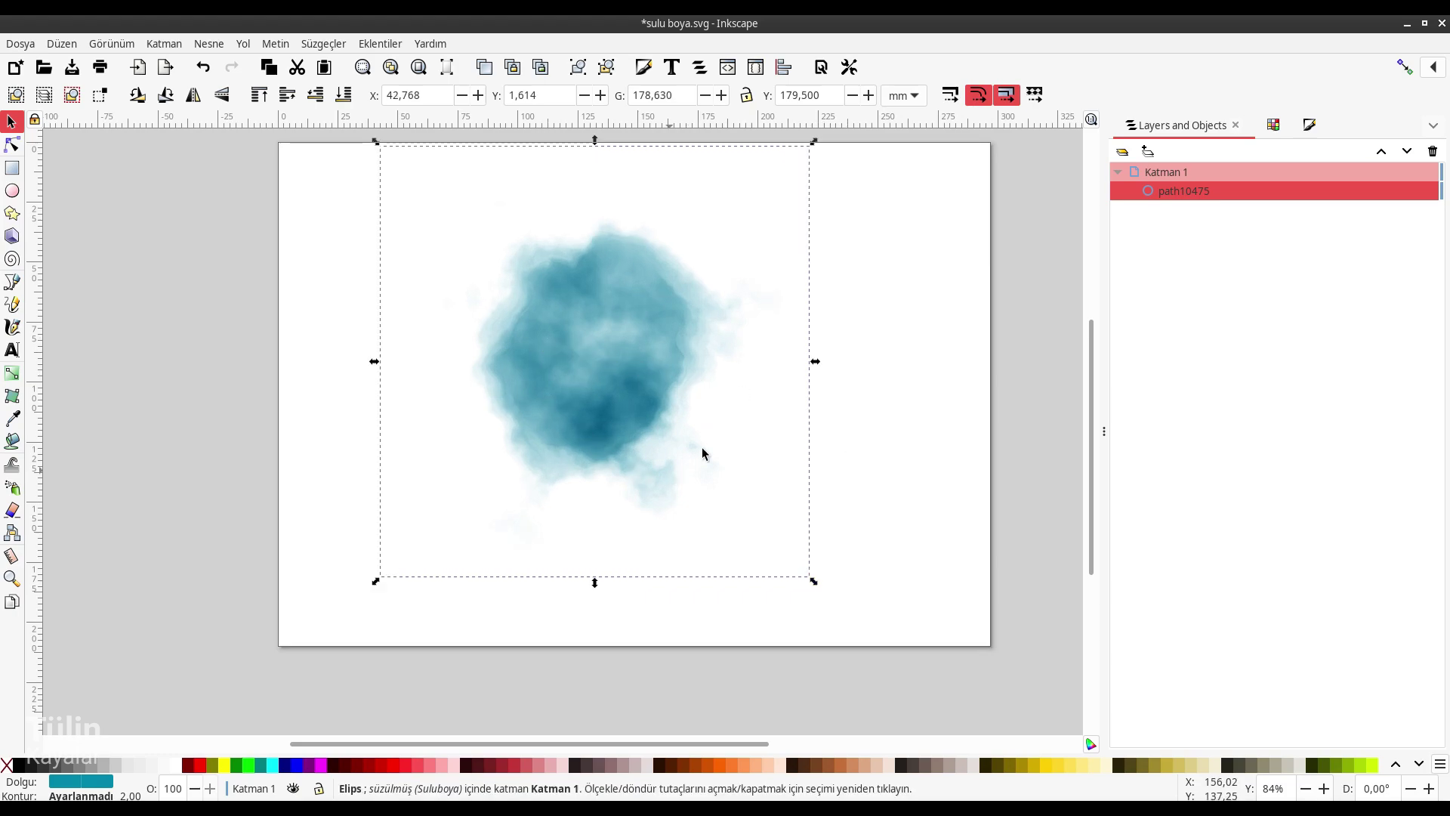
{"action": "left_click_drag", "start_coordinate": [648, 318], "coordinate": [623, 331]}
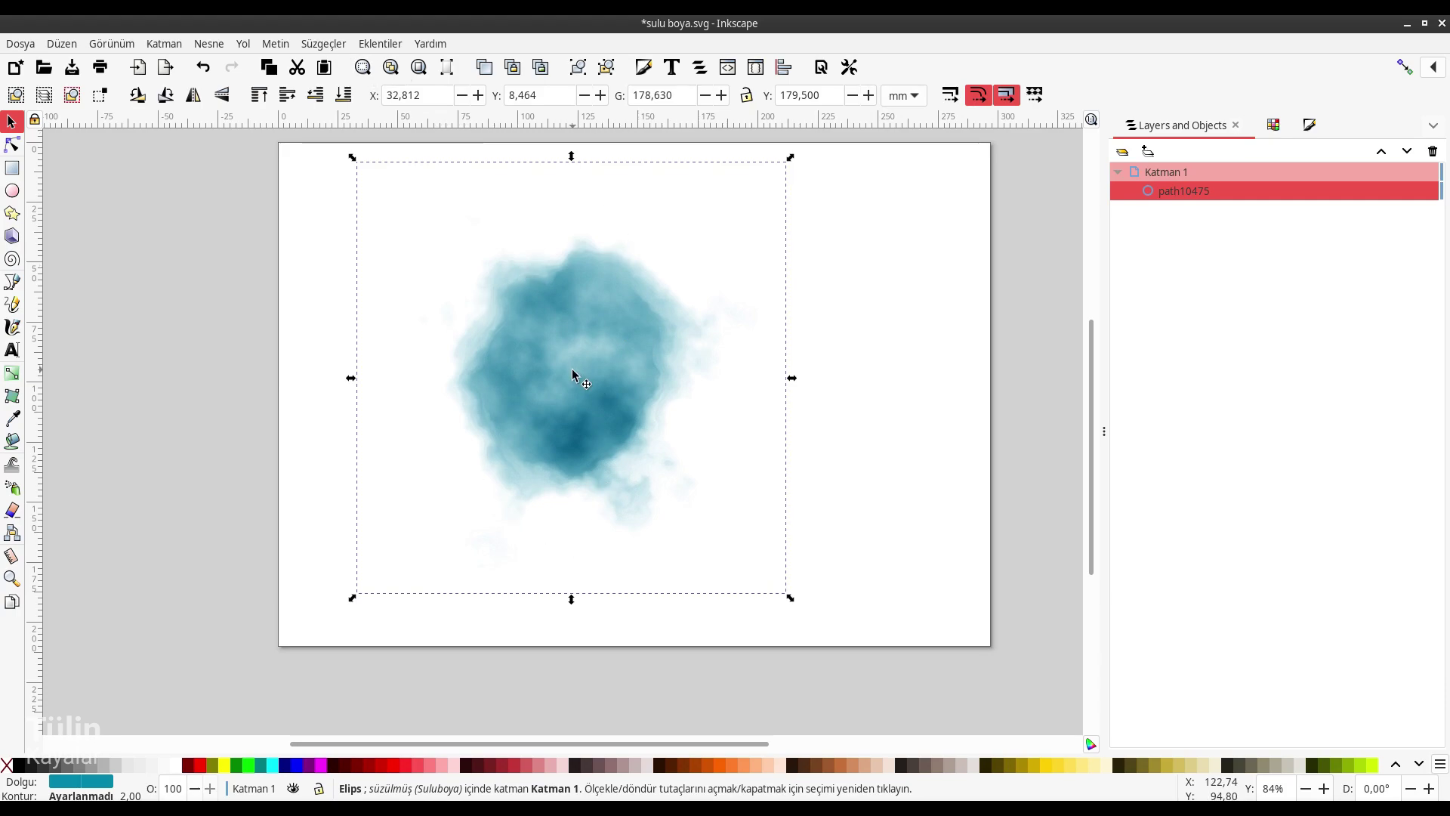
Step: In the Filter Editor, set the Gauss Bulanıklığı standard deviation from 15,00 to 25,09
{"action": "left_click", "coordinate": [326, 45]}
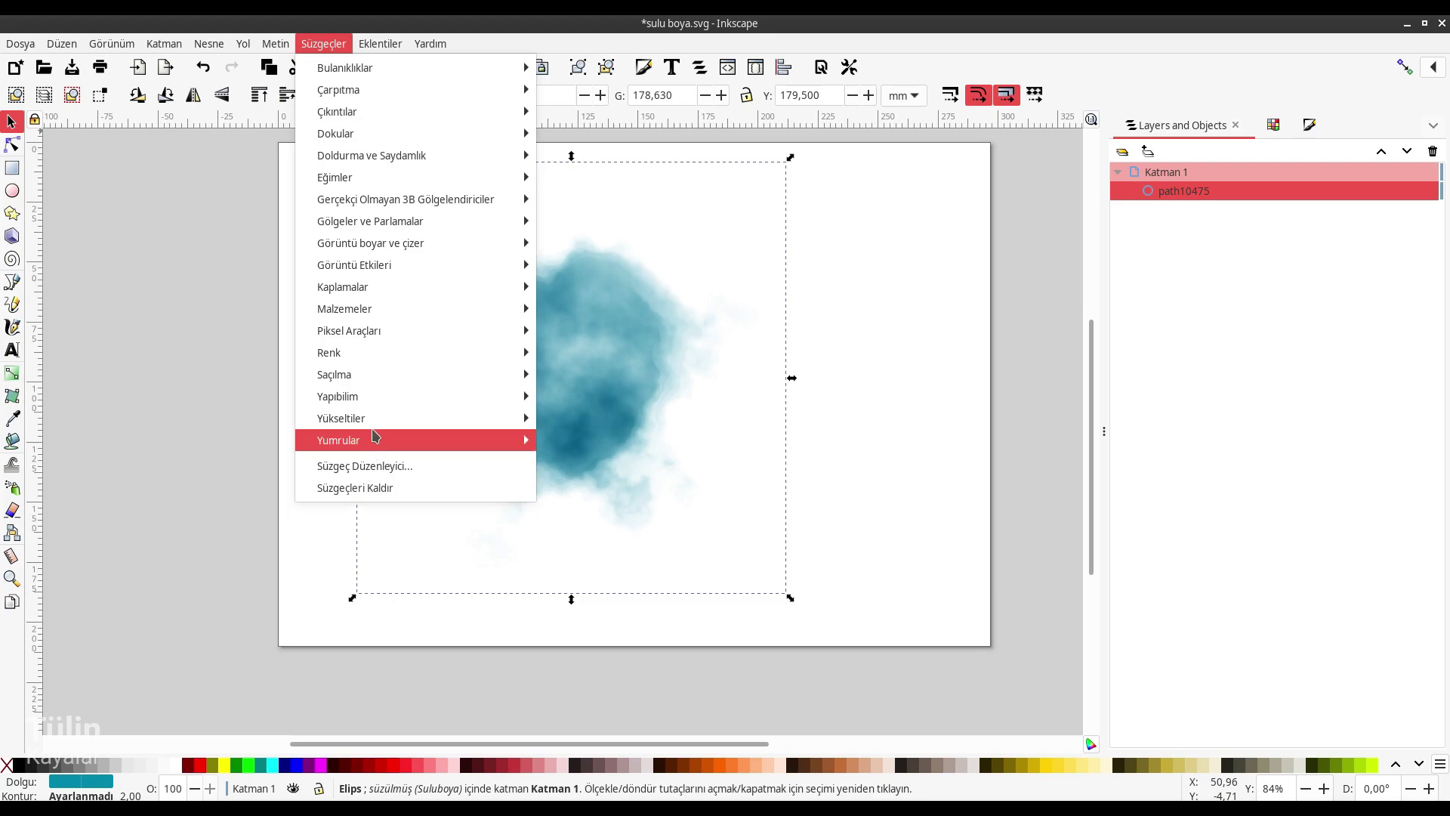
{"action": "left_click", "coordinate": [381, 467]}
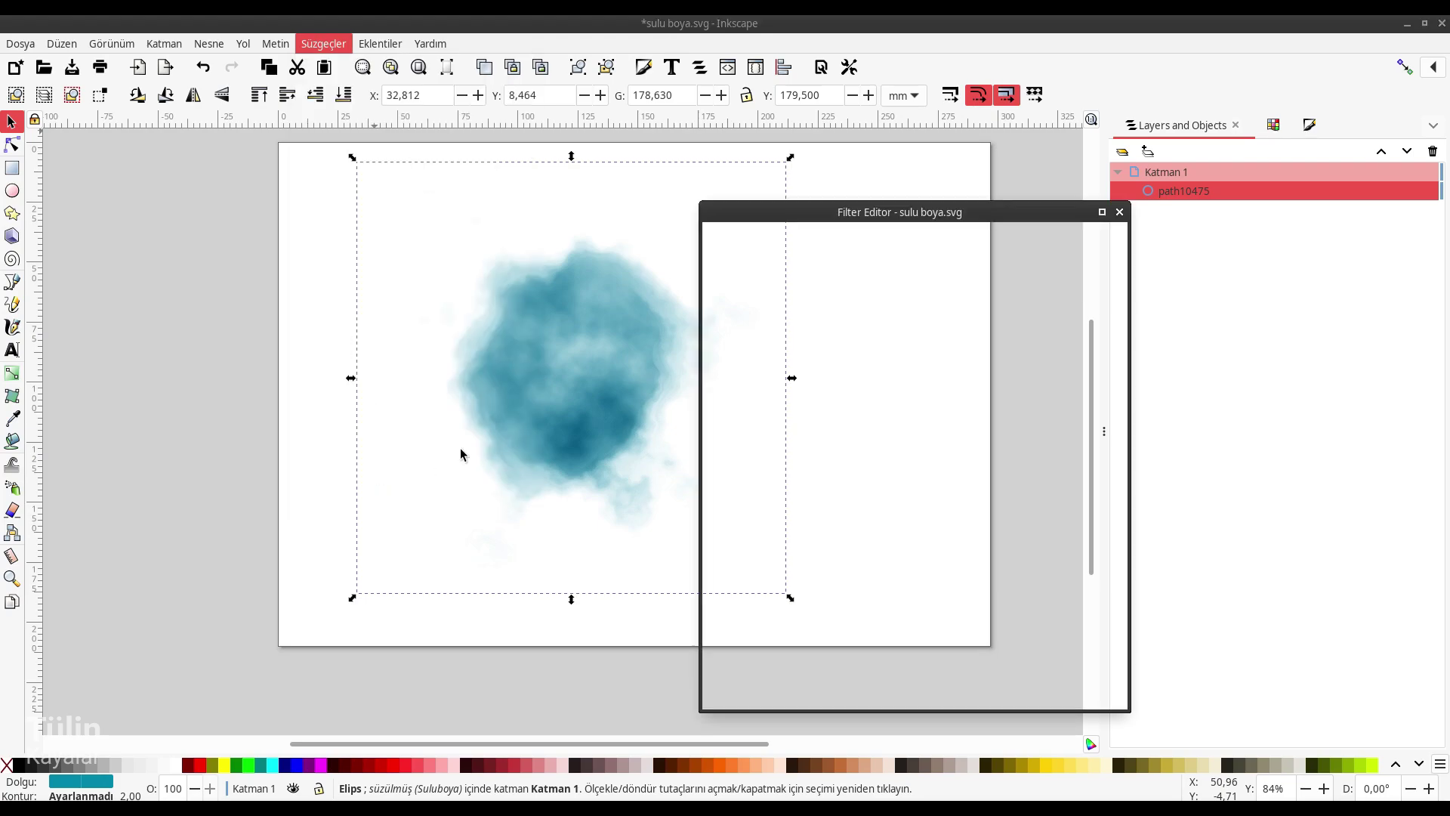
{"action": "left_click_drag", "start_coordinate": [867, 217], "coordinate": [1031, 163]}
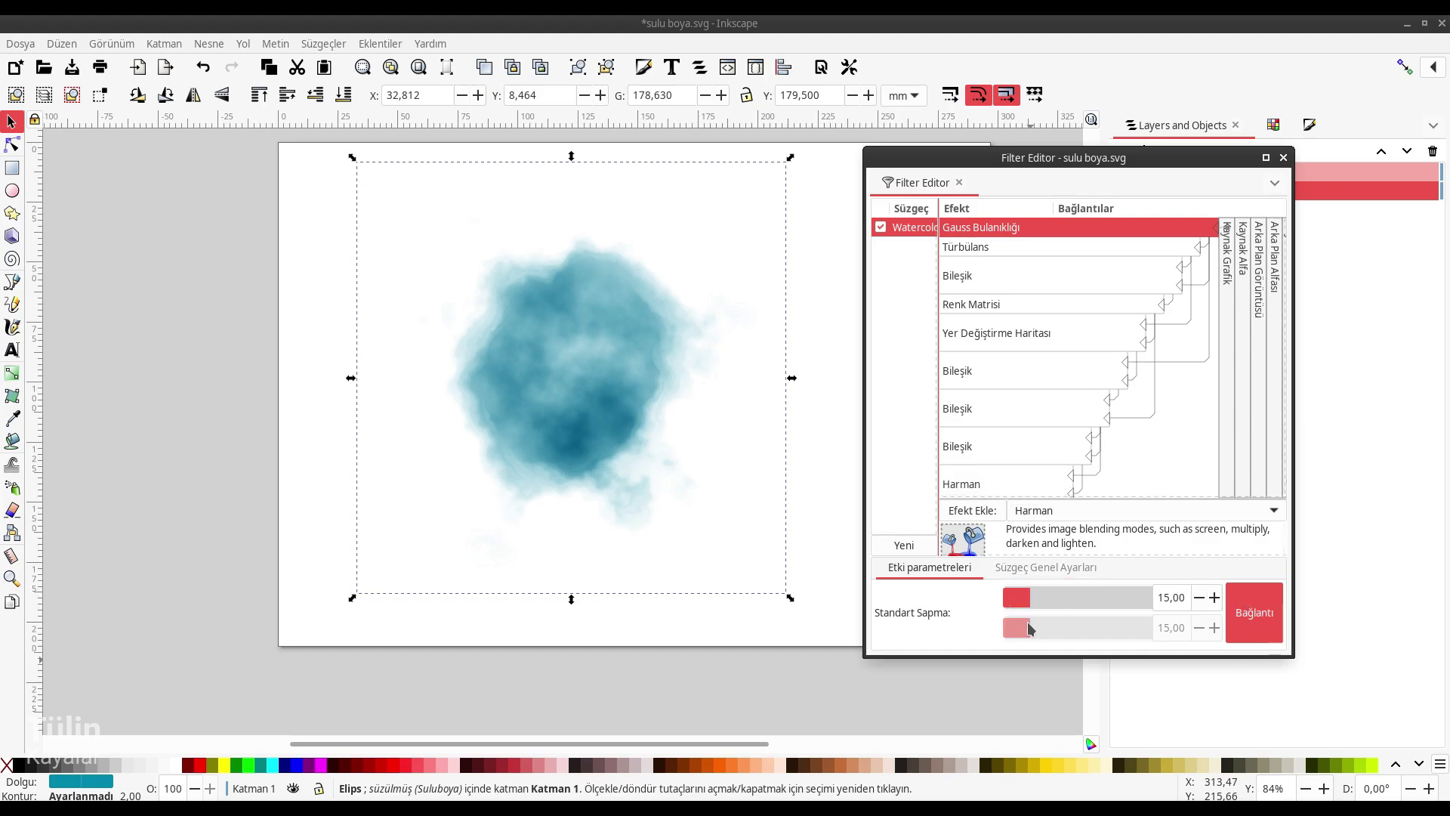
{"action": "left_click", "coordinate": [1259, 611]}
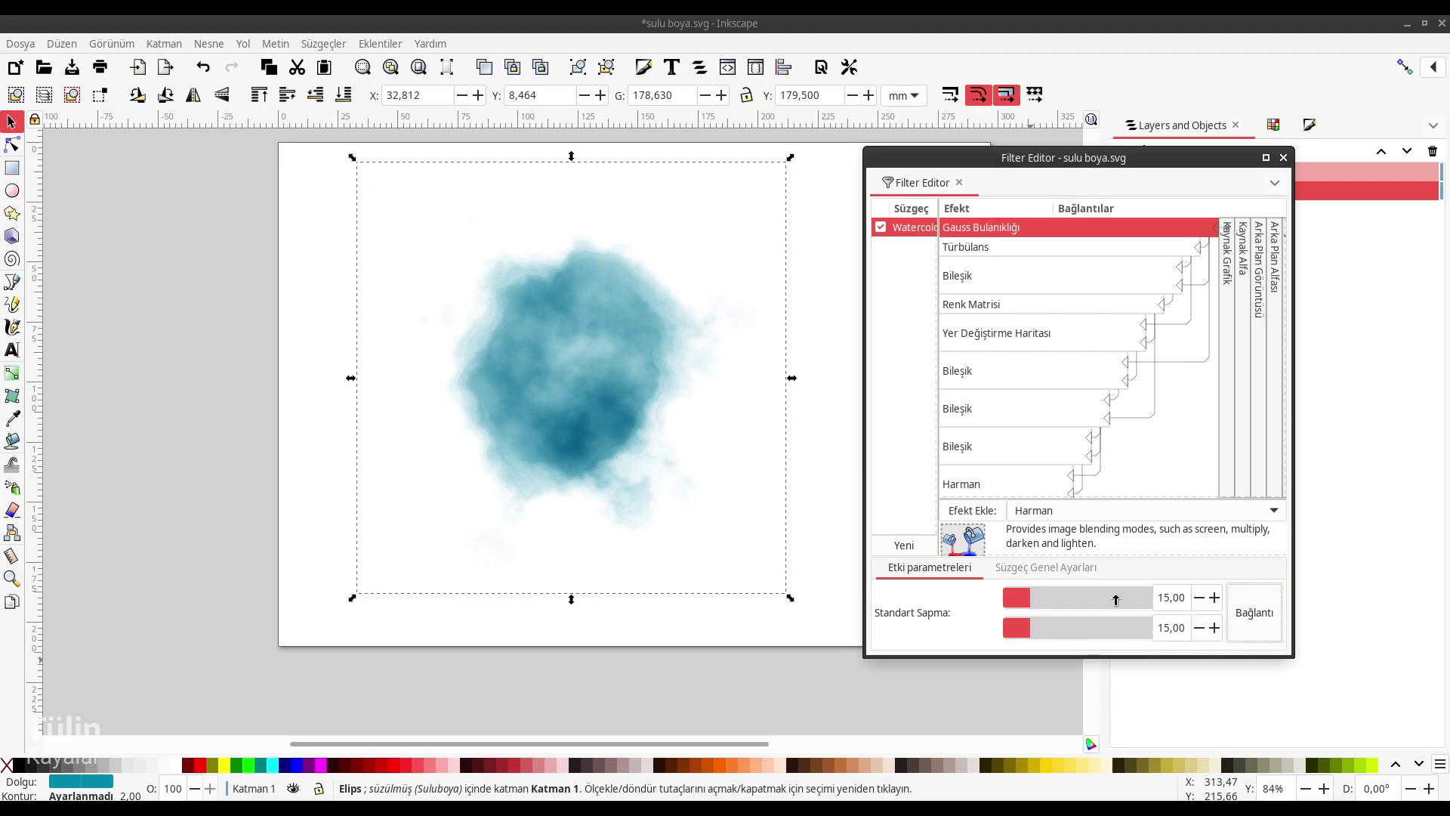
{"action": "left_click_drag", "start_coordinate": [1025, 601], "coordinate": [1042, 599]}
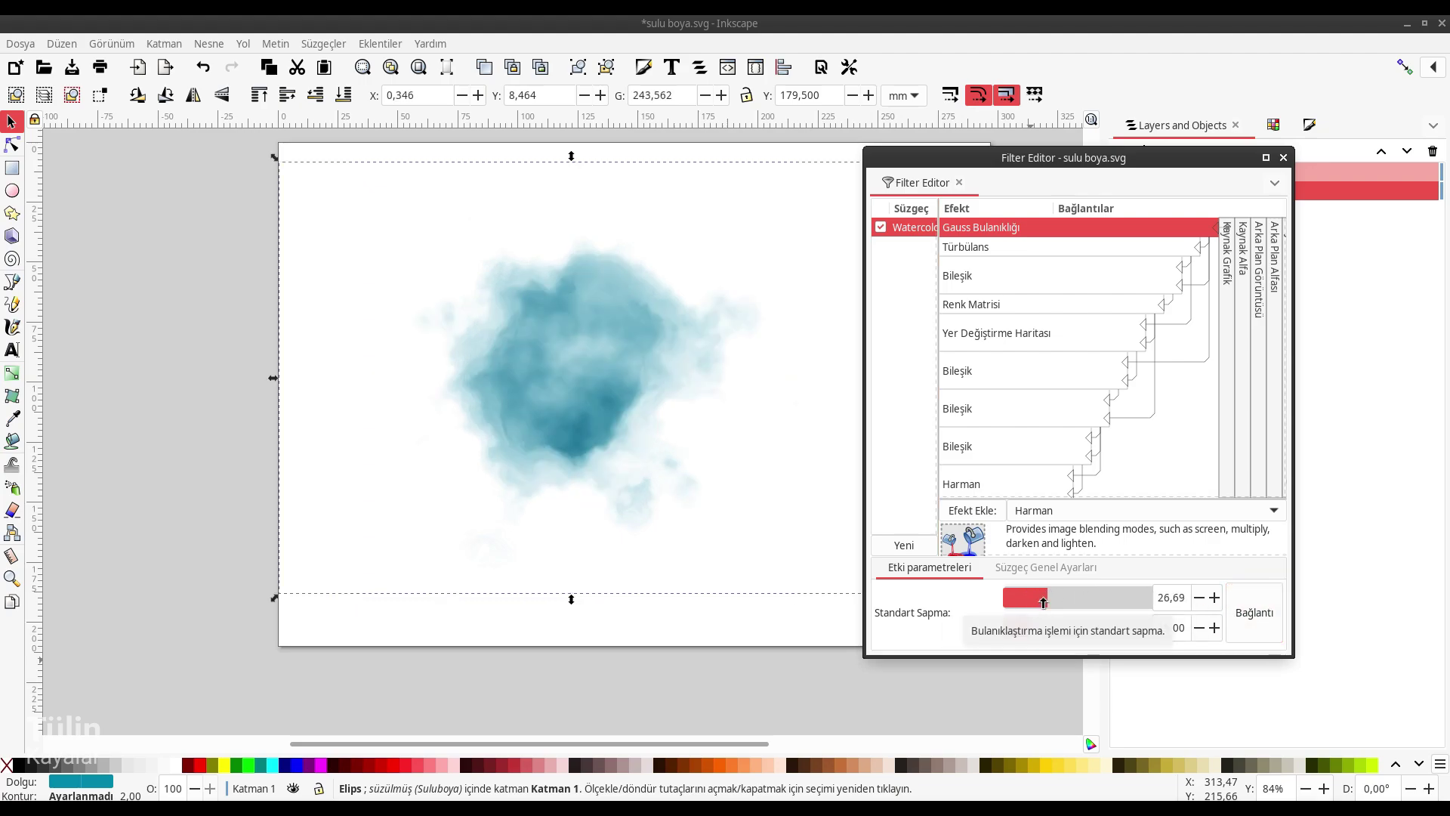
{"action": "left_click", "coordinate": [1242, 614]}
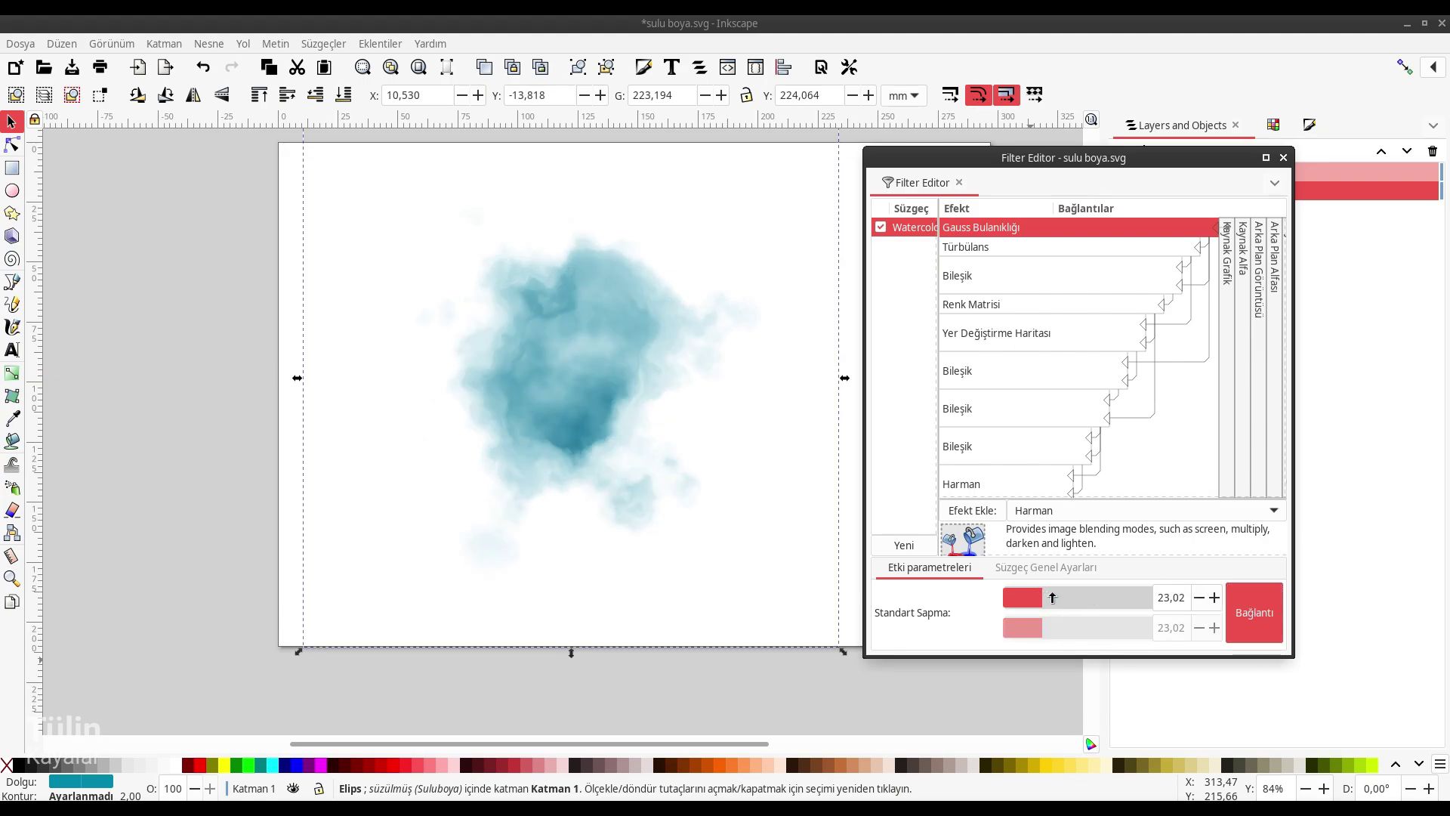
{"action": "left_click_drag", "start_coordinate": [1052, 597], "coordinate": [1045, 599]}
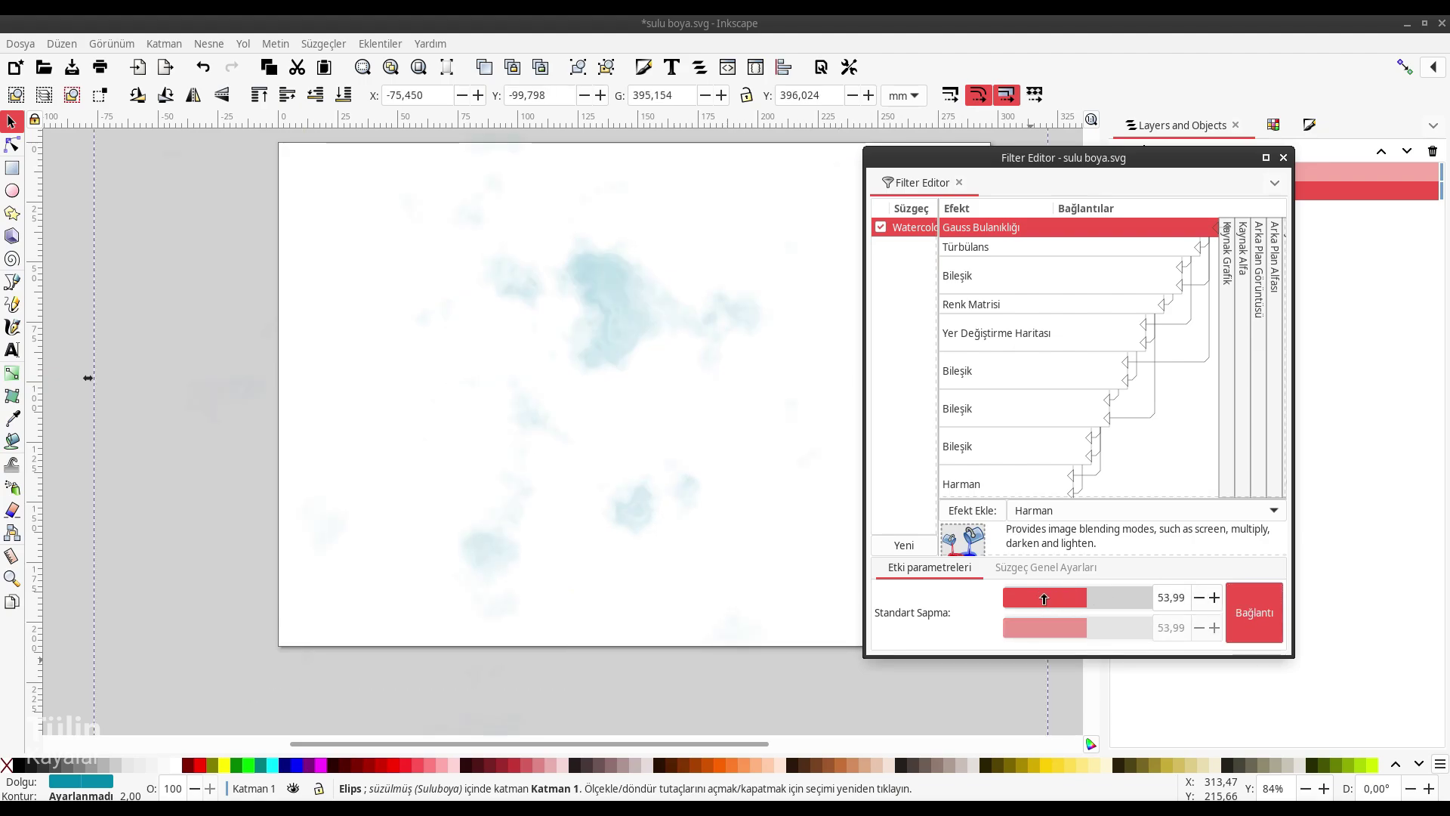
{"action": "left_click", "coordinate": [1043, 598]}
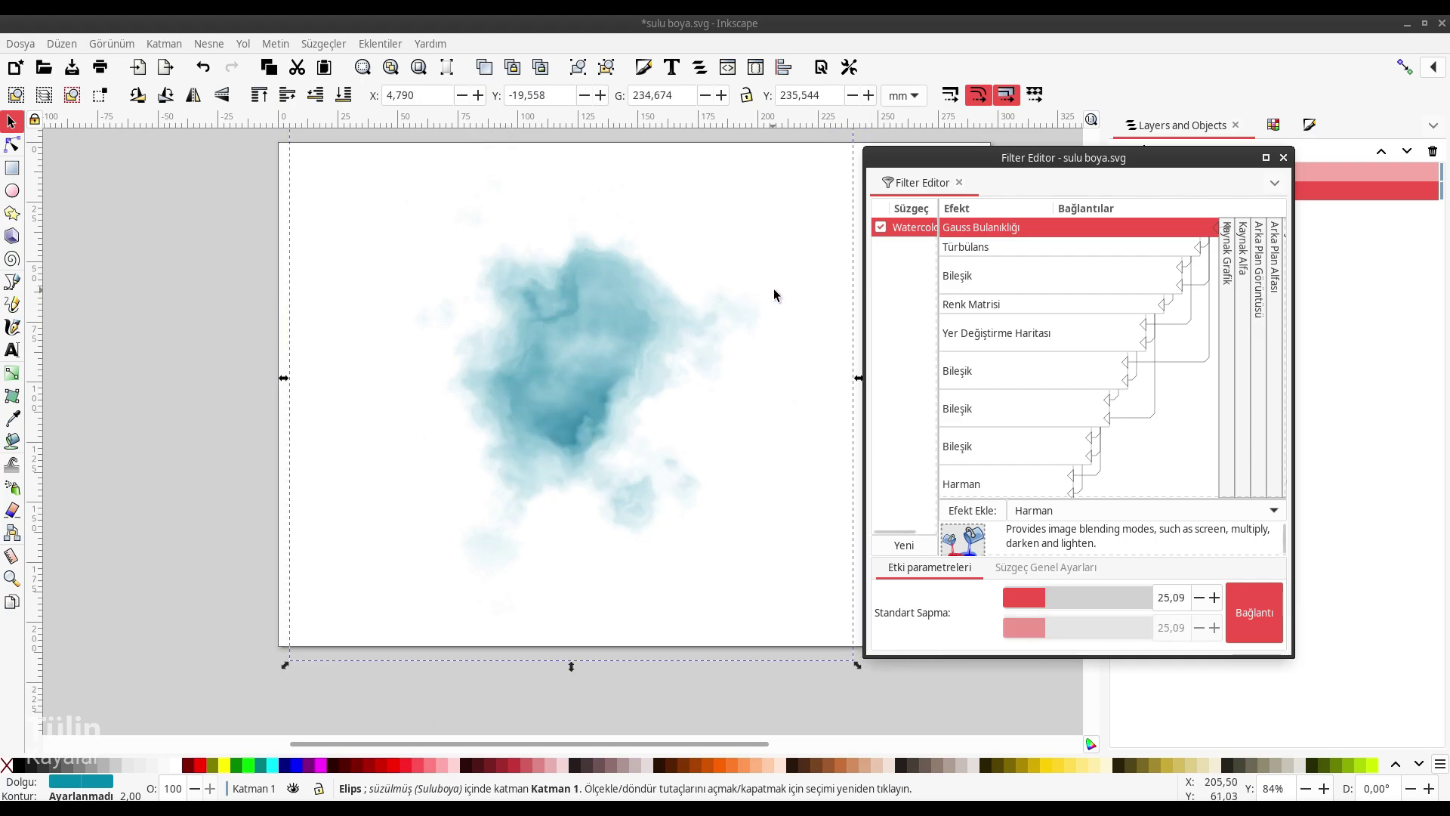
{"action": "left_click", "coordinate": [969, 248]}
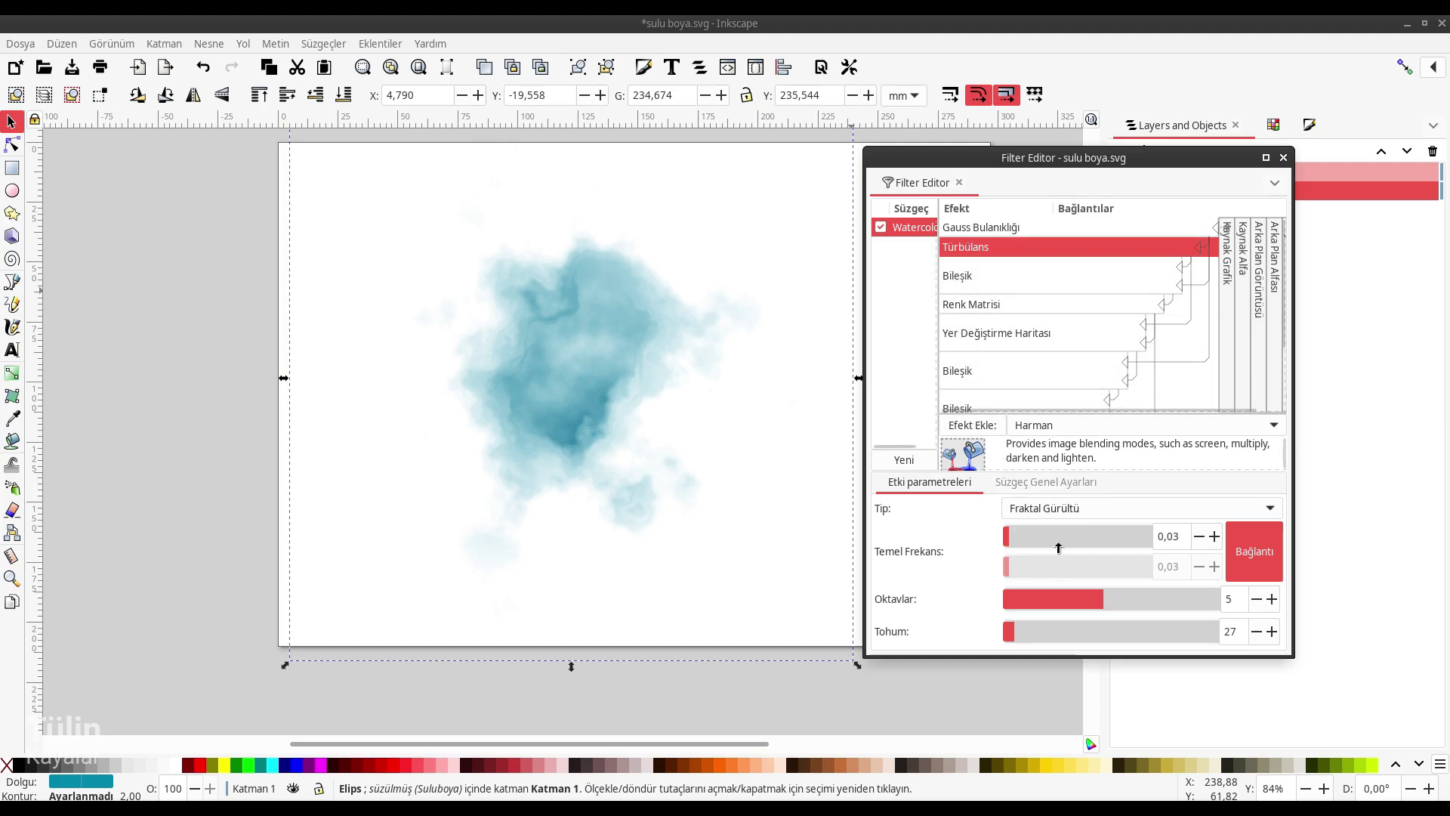
Step: Change the Türbülans base frequency from 0,03 to 0,02 in the watercolour filter
{"action": "left_click_drag", "start_coordinate": [1024, 536], "coordinate": [1036, 535]}
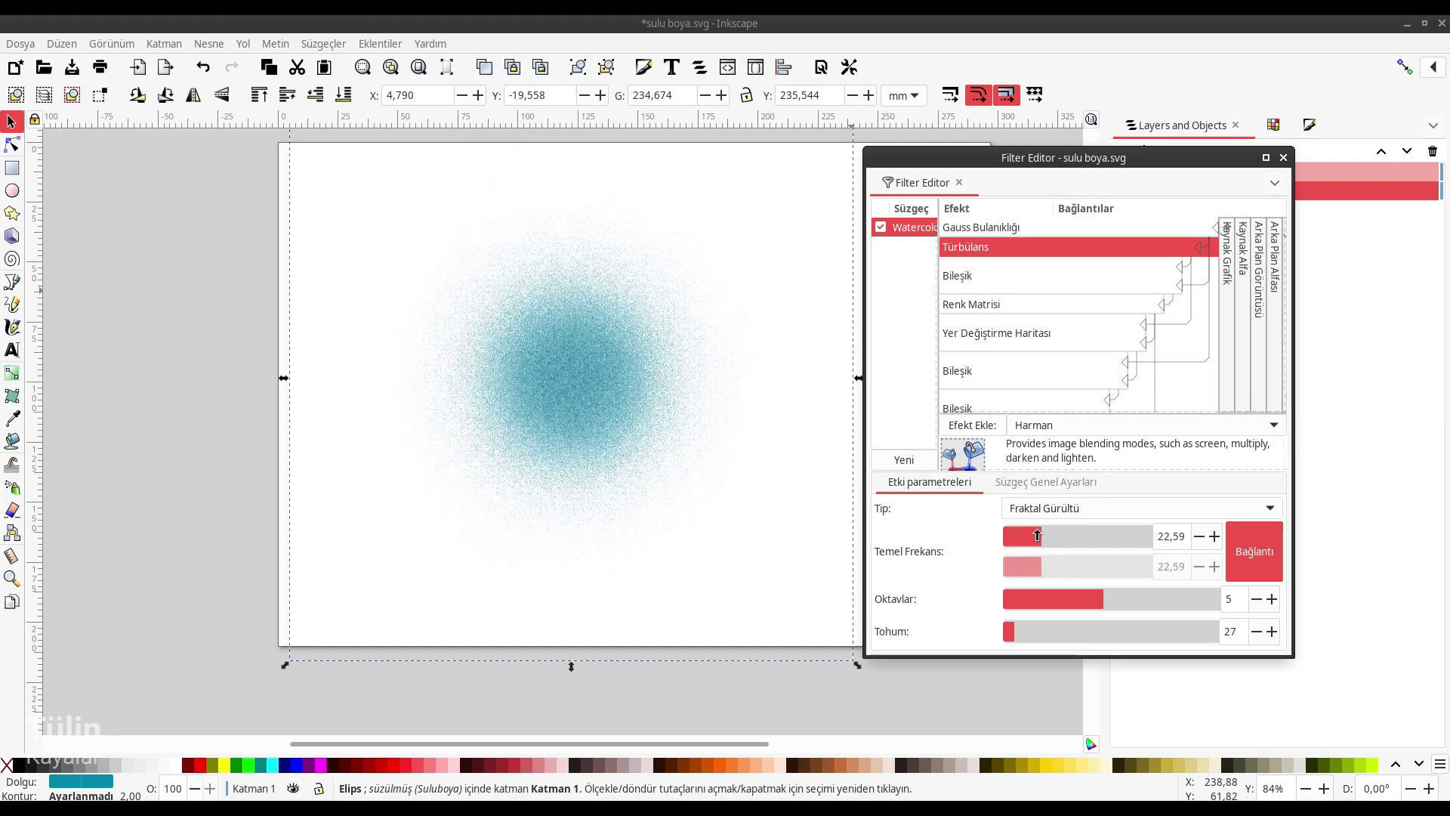
{"action": "left_click_drag", "start_coordinate": [1188, 538], "coordinate": [1127, 531]}
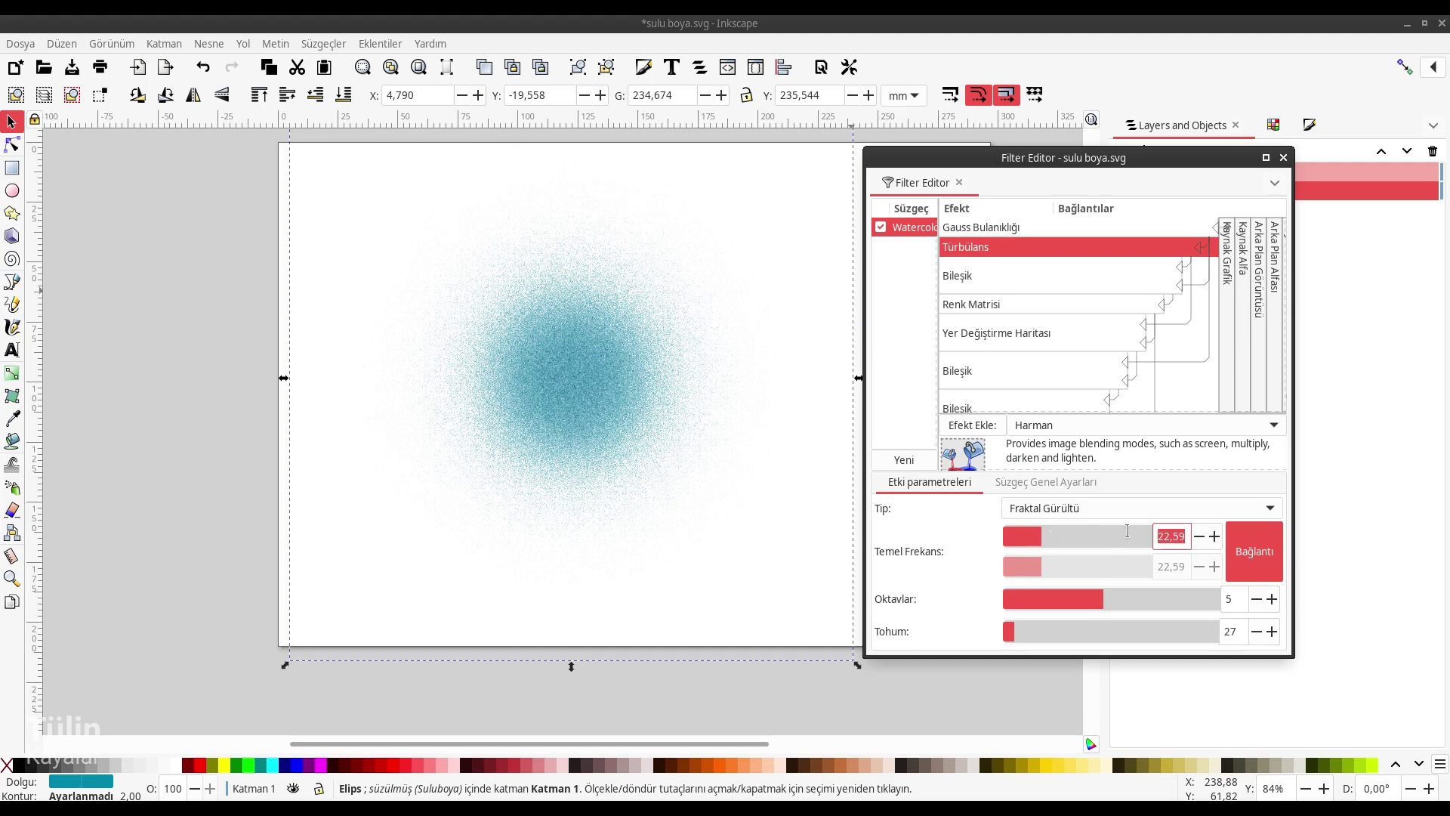
{"action": "type", "text": "0"}
{"action": "key", "text": "Return"}
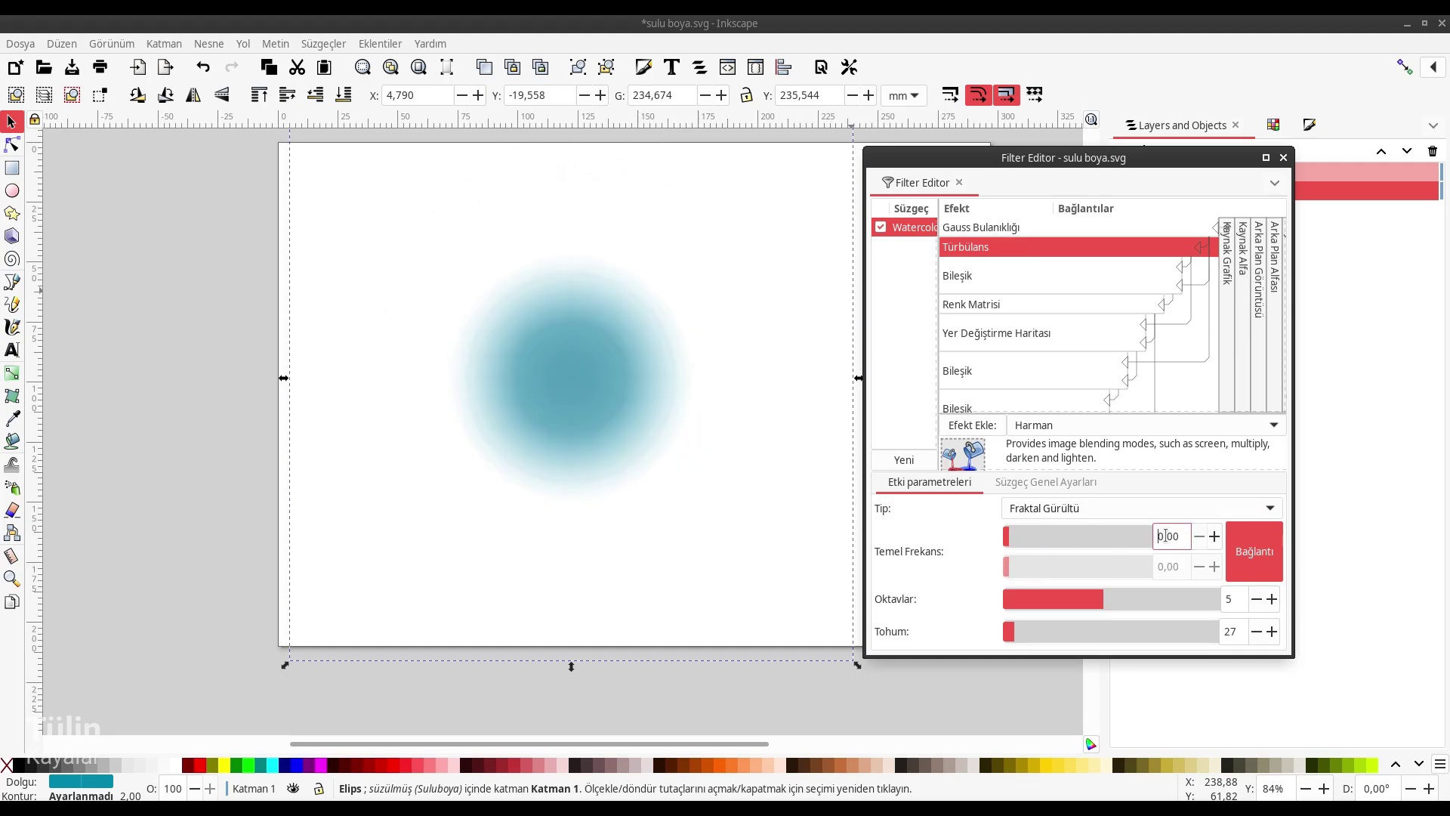
{"action": "key", "text": "BackSpace"}
{"action": "type", "text": "3"}
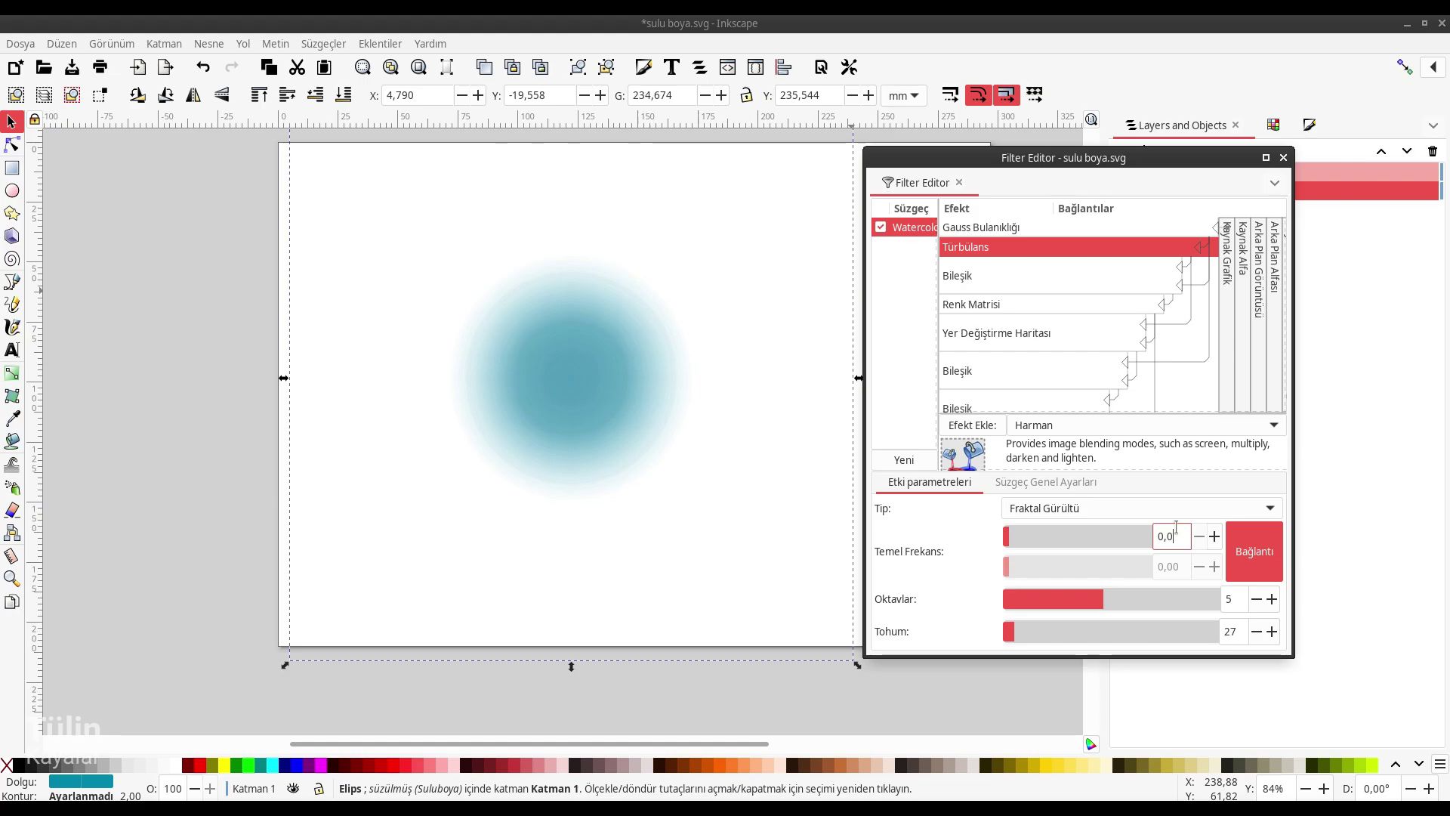
{"action": "left_click", "coordinate": [1062, 549]}
{"action": "key", "text": "ctrl+z"}
{"action": "left_click", "coordinate": [1237, 596]}
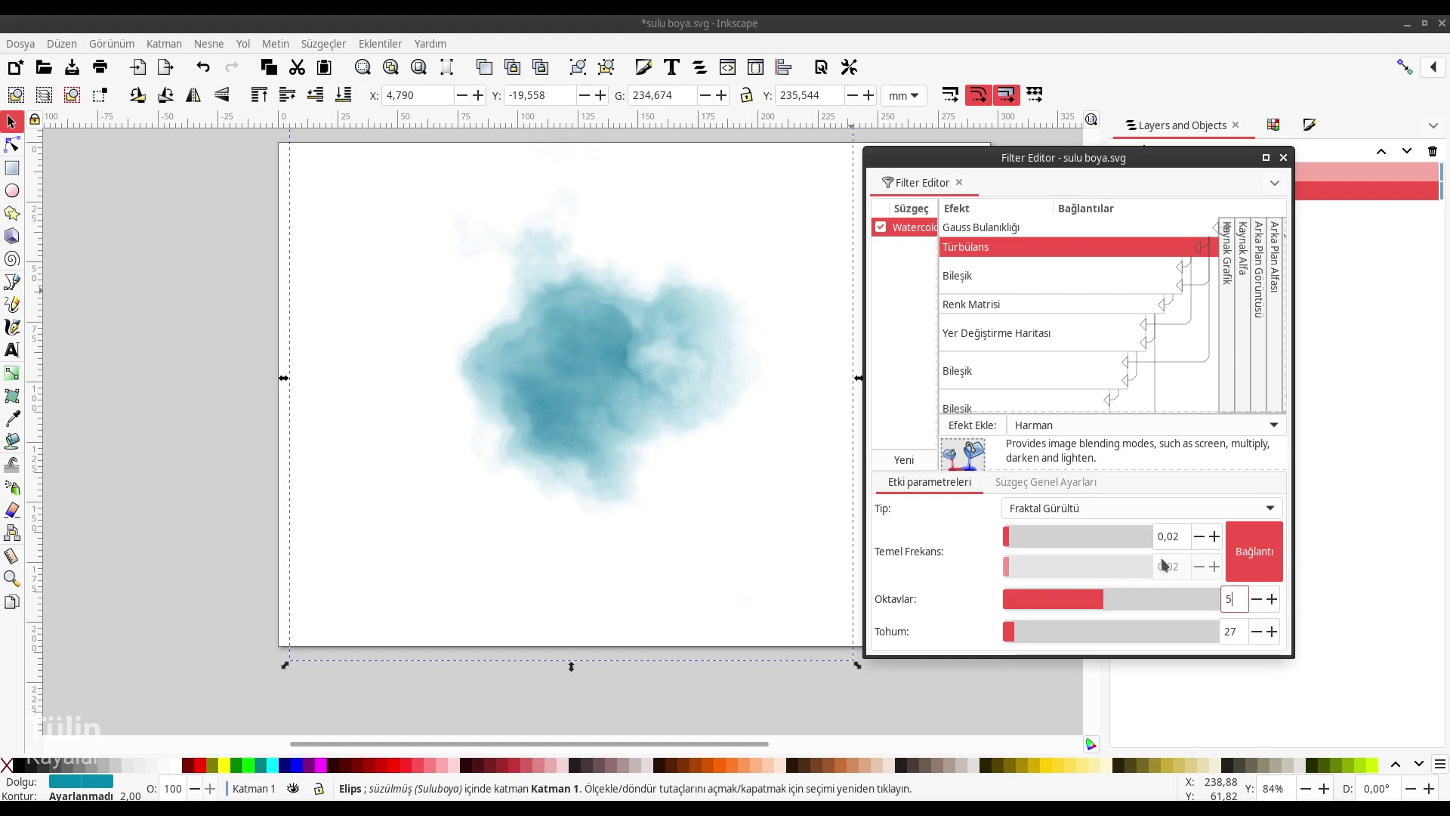
Step: Set the Yer Değiştirme Haritası scale to about 74,5 and close the Filter Editor
{"action": "left_click", "coordinate": [982, 227]}
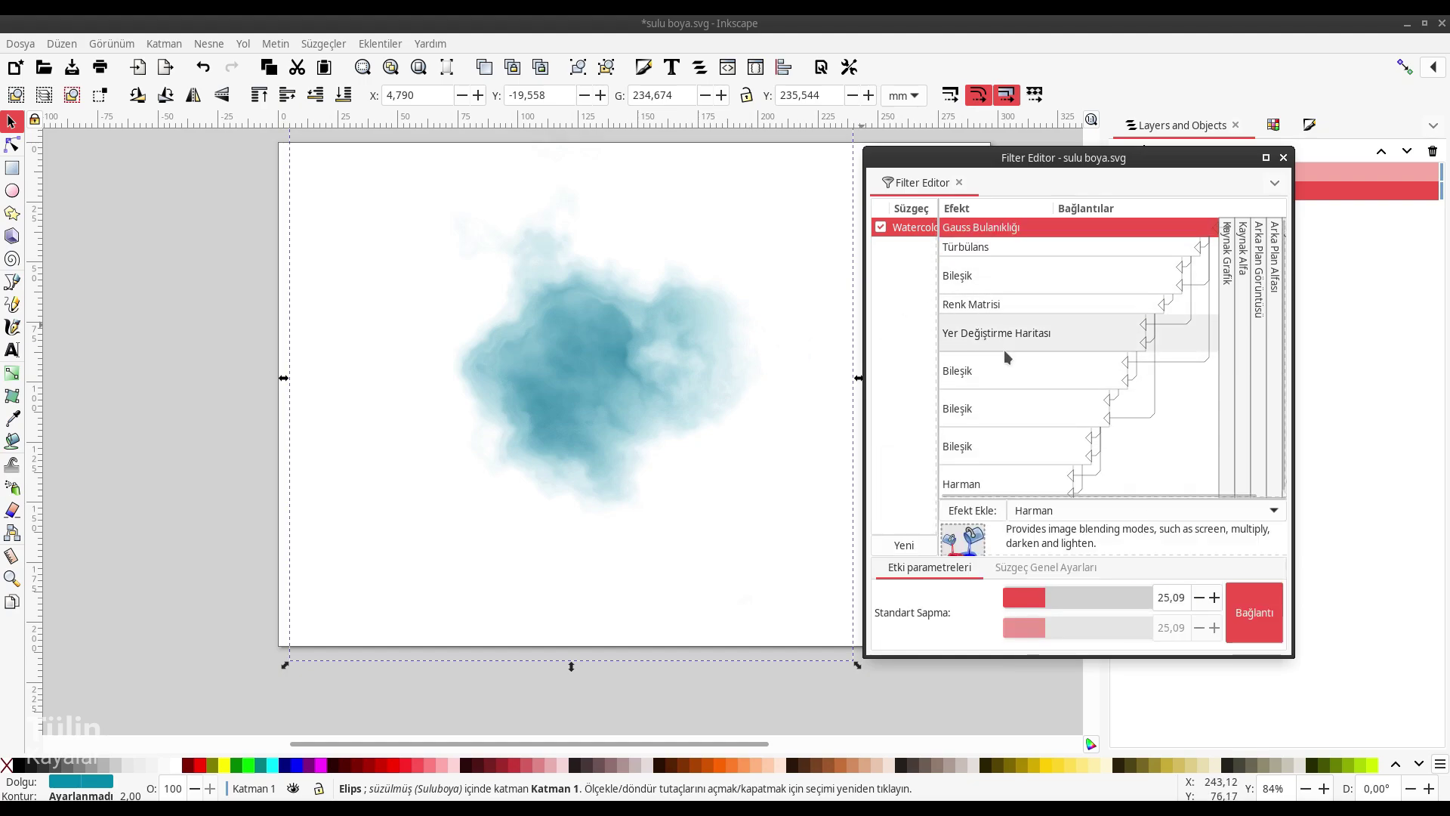
{"action": "left_click", "coordinate": [993, 341]}
{"action": "left_click", "coordinate": [1080, 582]}
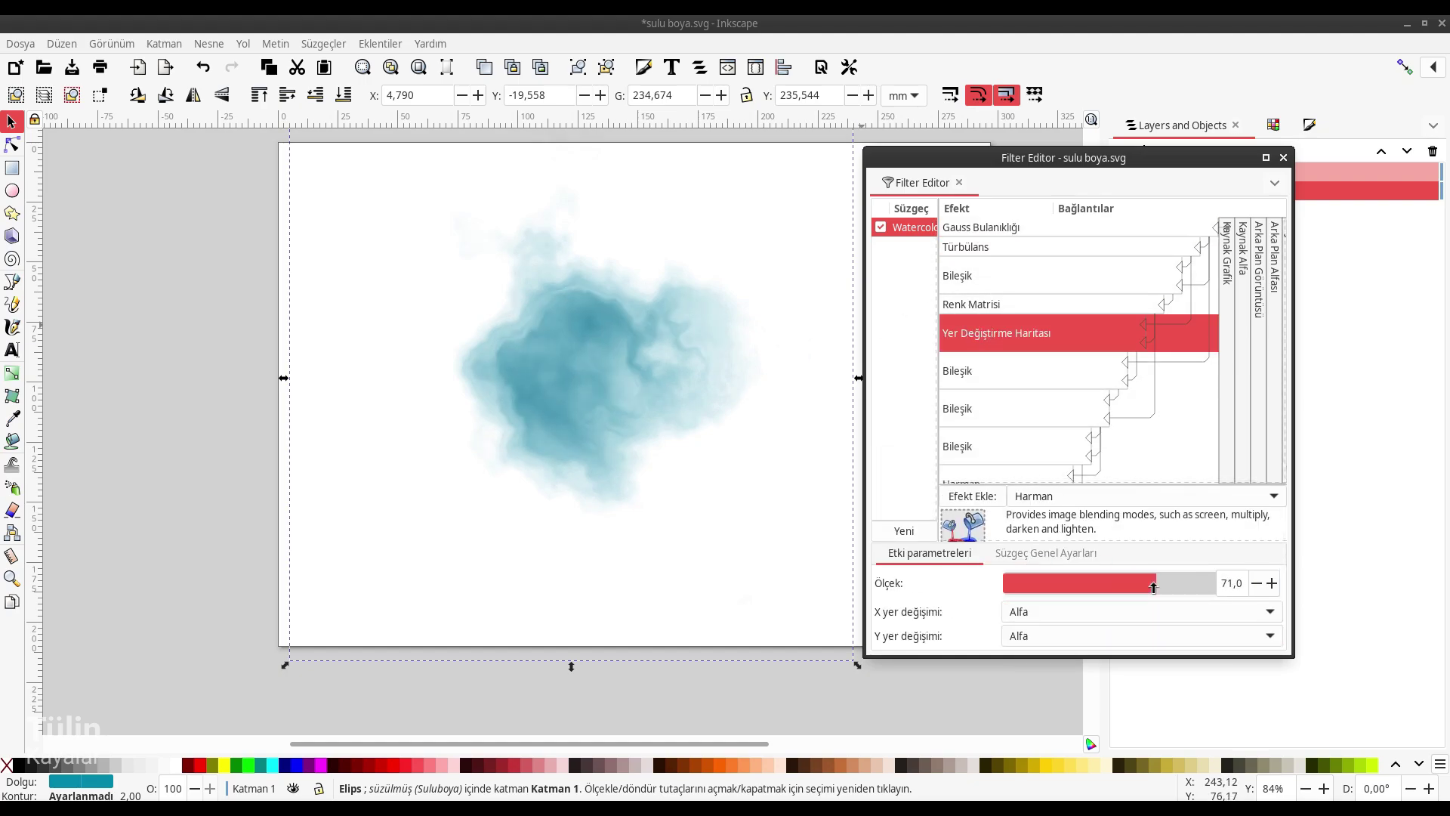
{"action": "left_click_drag", "start_coordinate": [1080, 582], "coordinate": [980, 577]}
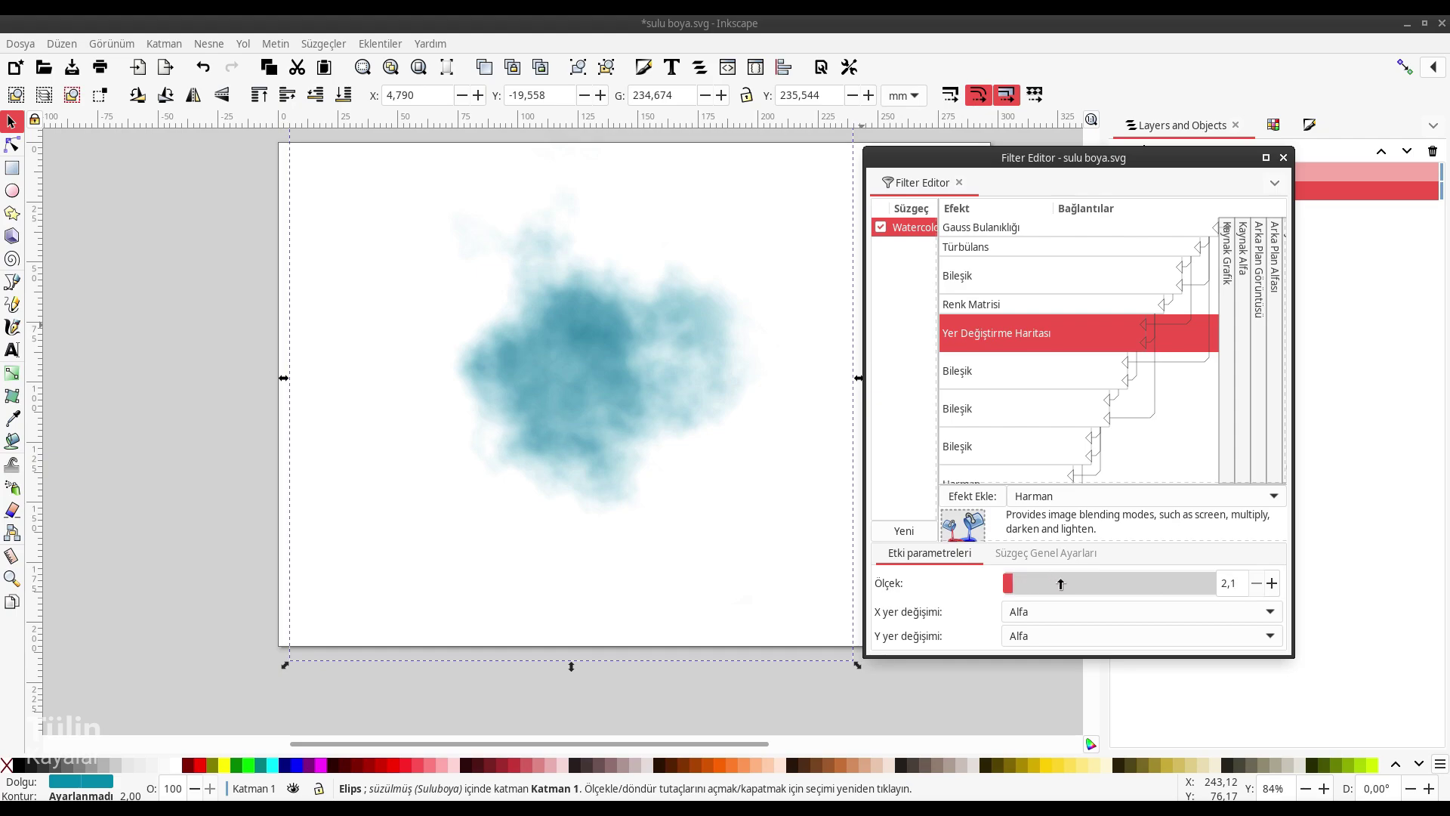
{"action": "left_click_drag", "start_coordinate": [1060, 583], "coordinate": [1161, 582]}
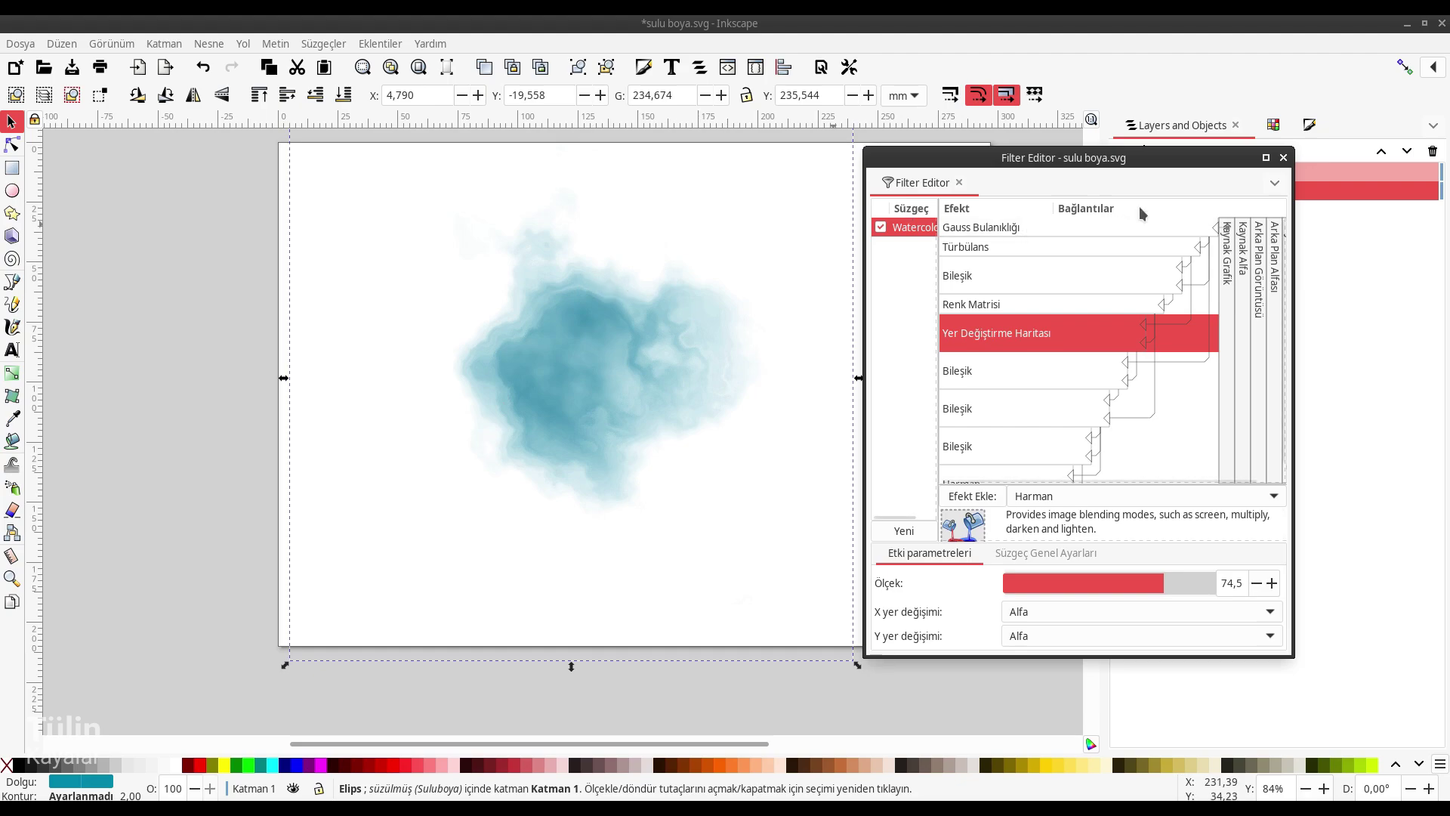
{"action": "left_click", "coordinate": [1283, 159]}
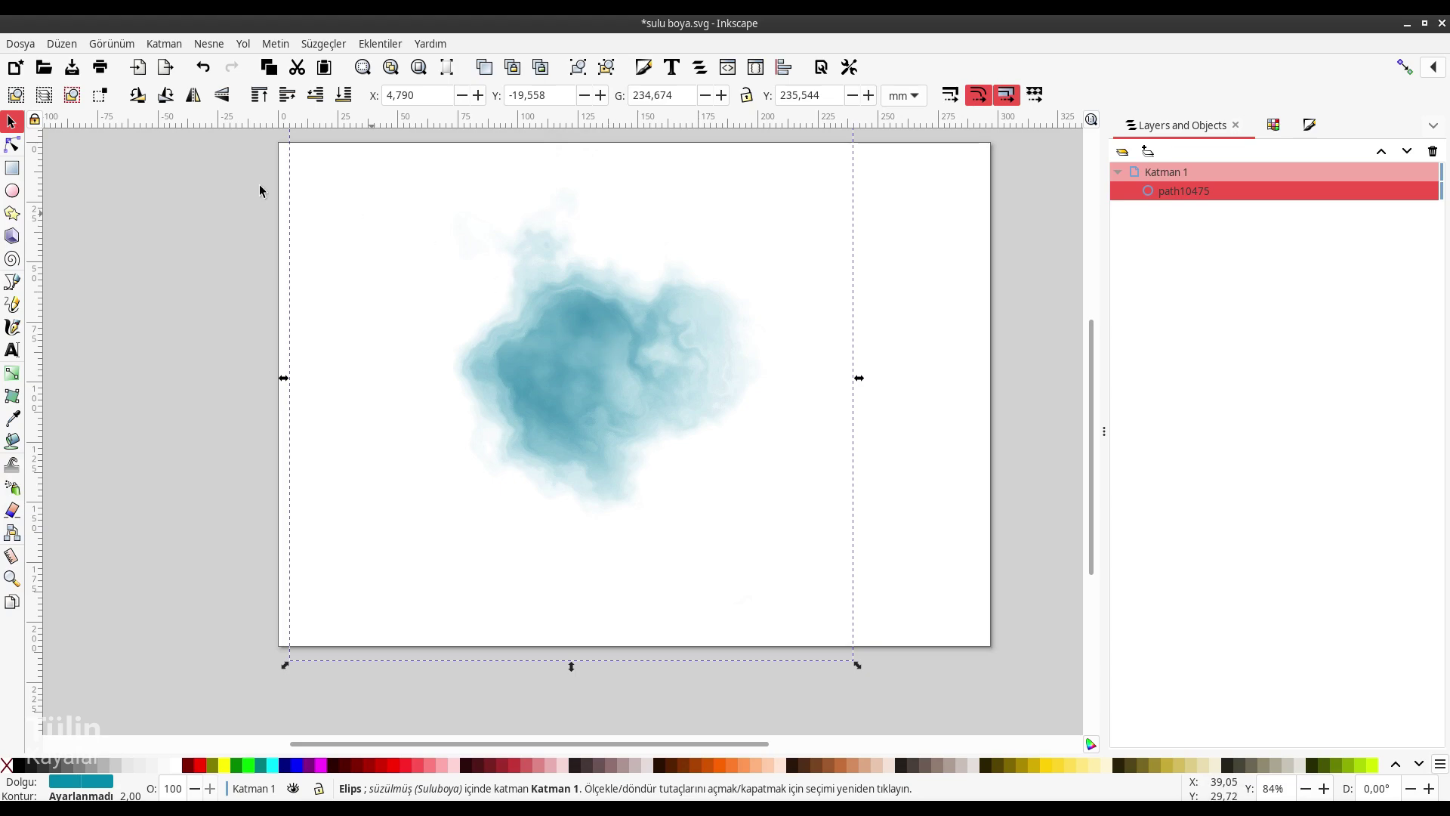
Step: Drag the teal blob's ellipse handles with the Node tool to make it slightly wider and taller
{"action": "left_click", "coordinate": [18, 147]}
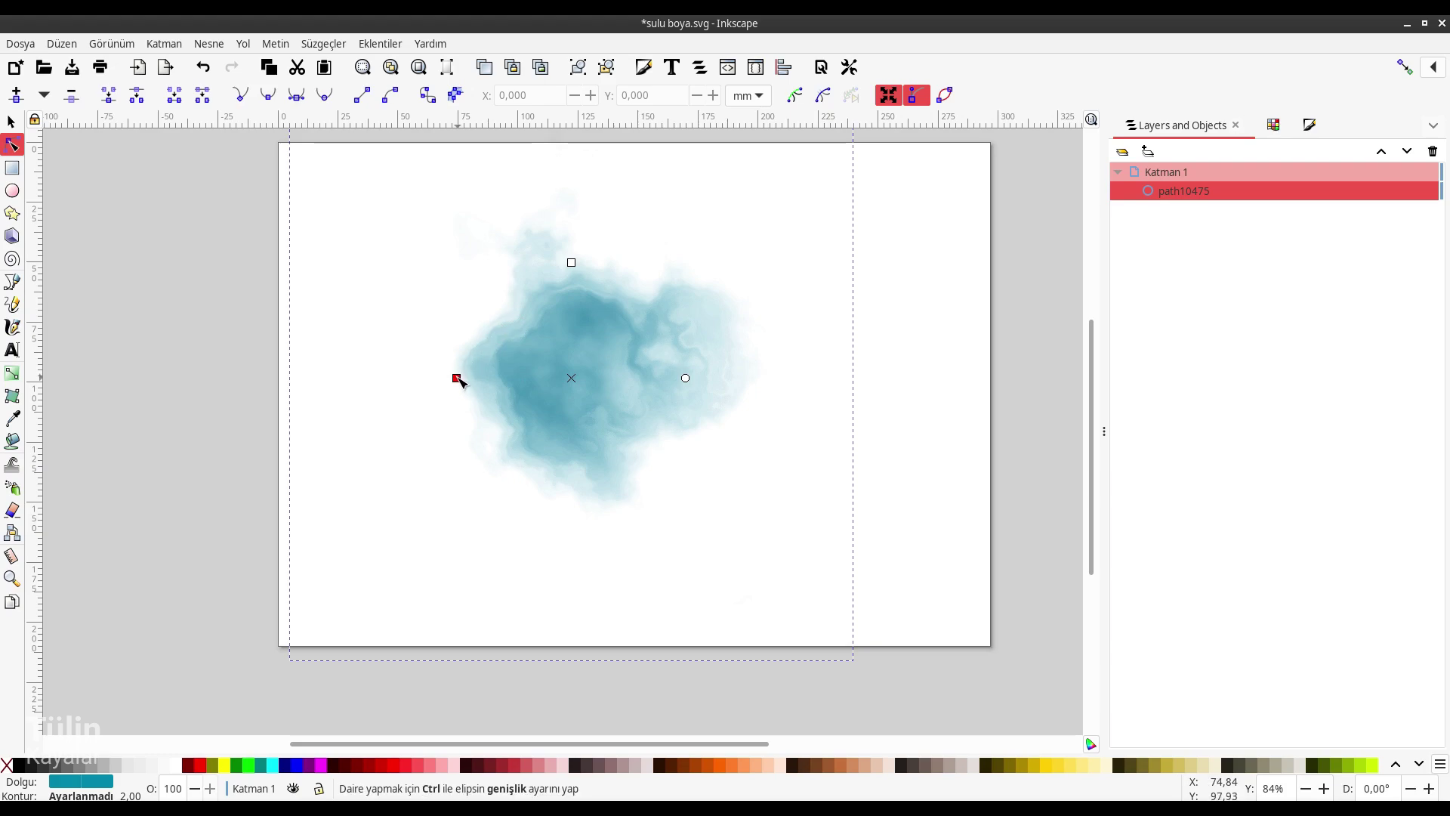
{"action": "left_click_drag", "start_coordinate": [456, 377], "coordinate": [378, 378]}
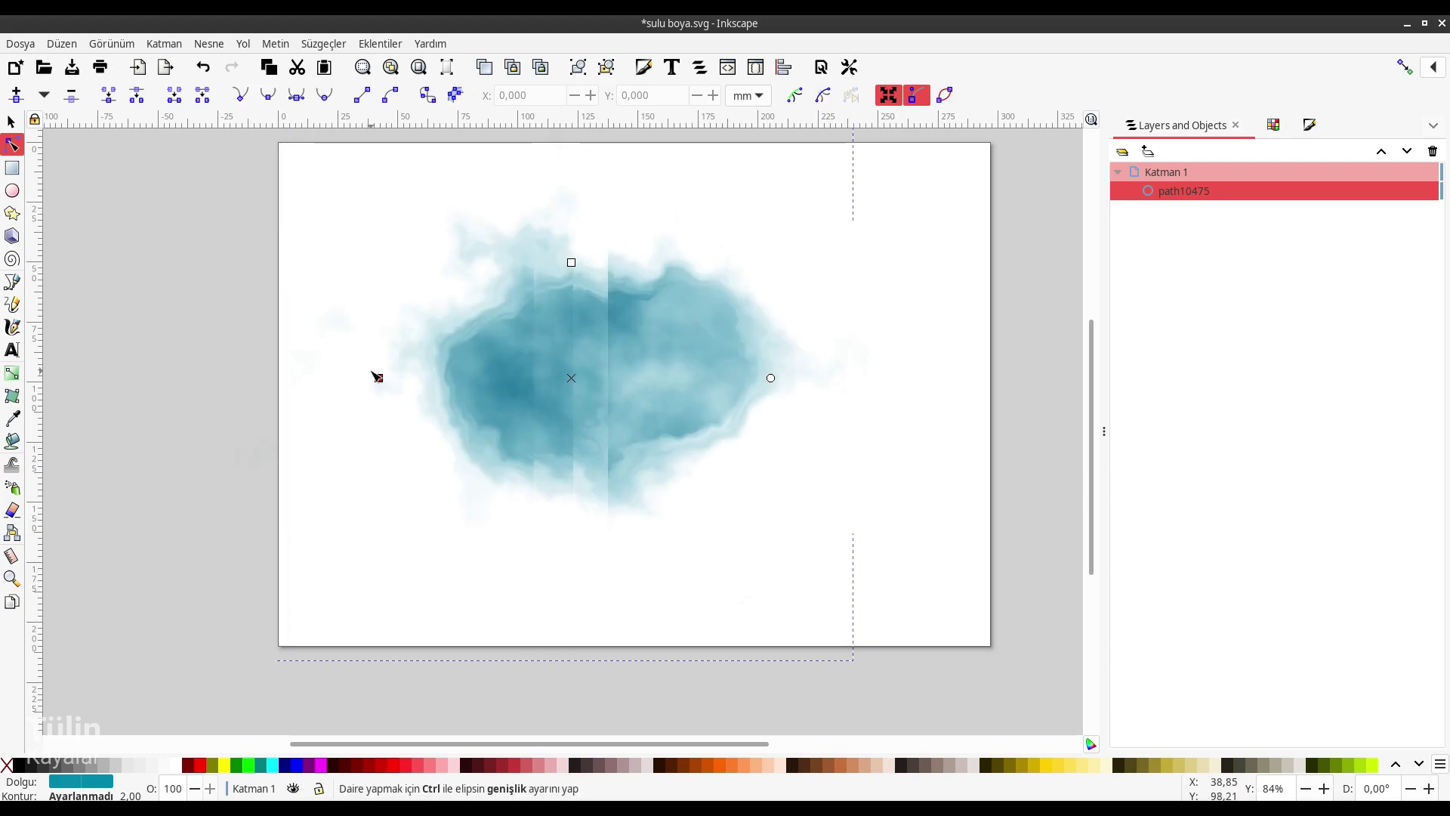
{"action": "left_click_drag", "start_coordinate": [378, 377], "coordinate": [443, 378]}
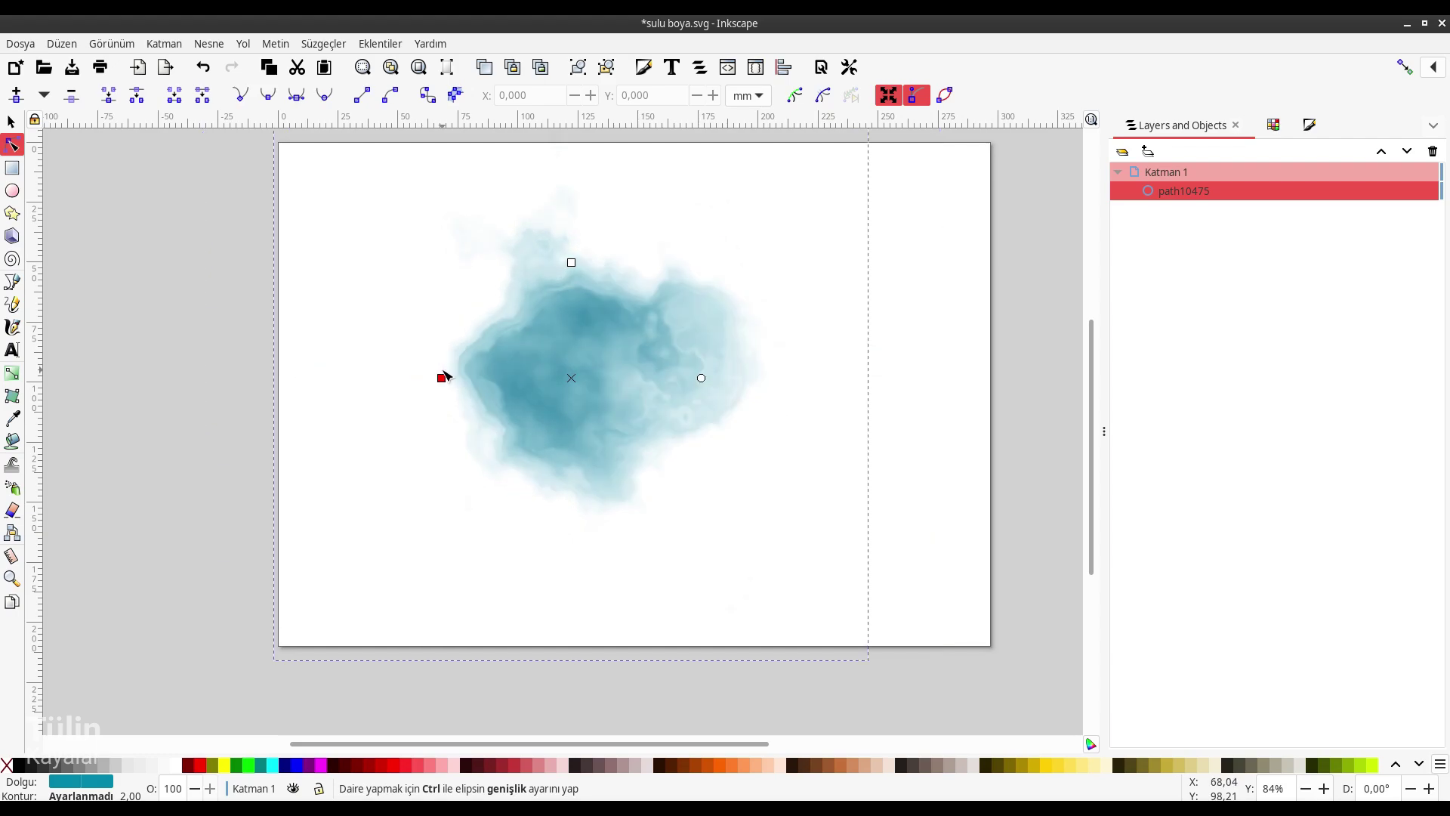
{"action": "mouse_move", "coordinate": [571, 262]}
{"action": "left_mouse_down"}
{"action": "mouse_move", "coordinate": [571, 199]}
{"action": "mouse_move", "coordinate": [572, 246]}
{"action": "left_mouse_up"}
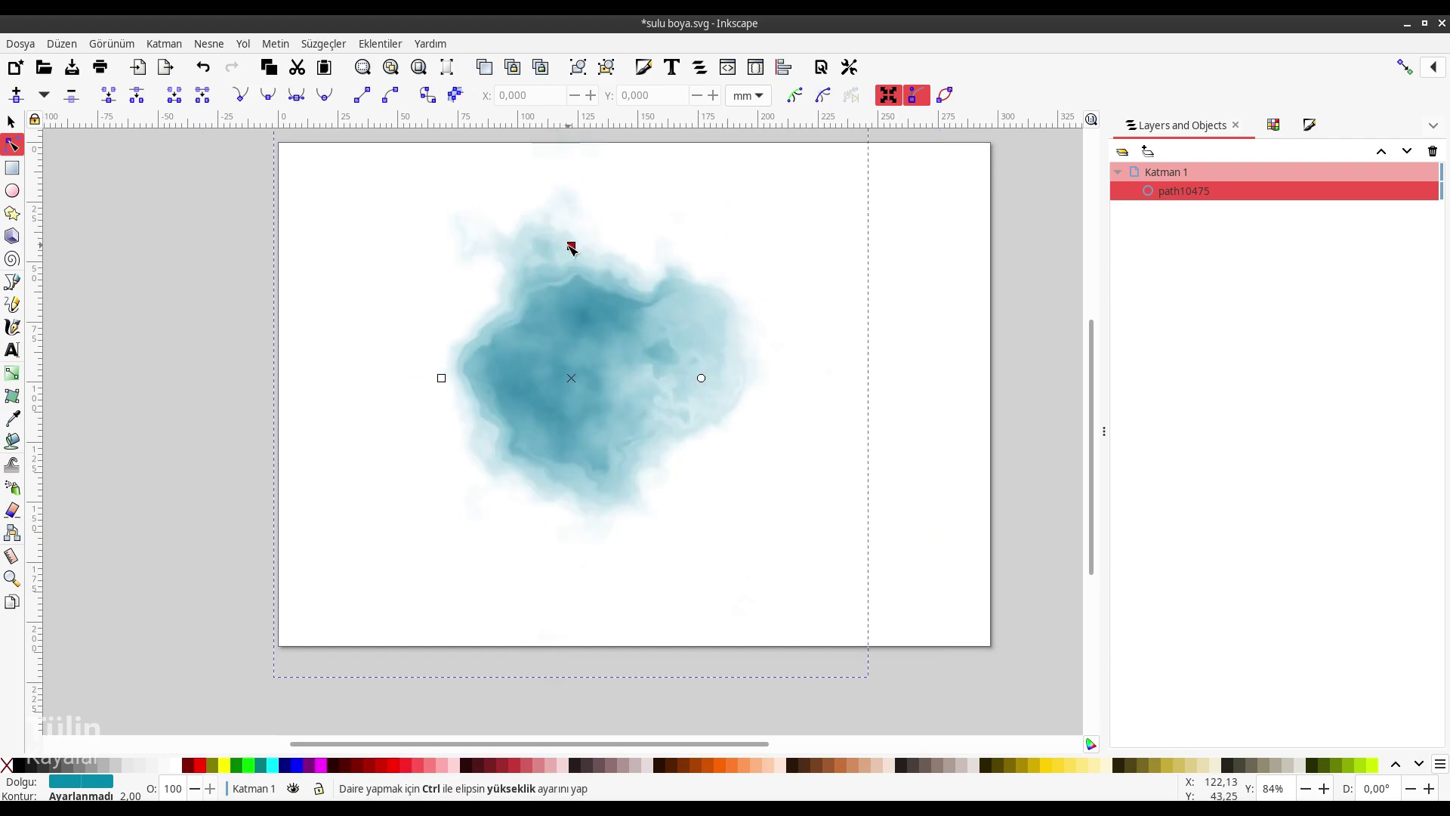
{"action": "left_click", "coordinate": [11, 122]}
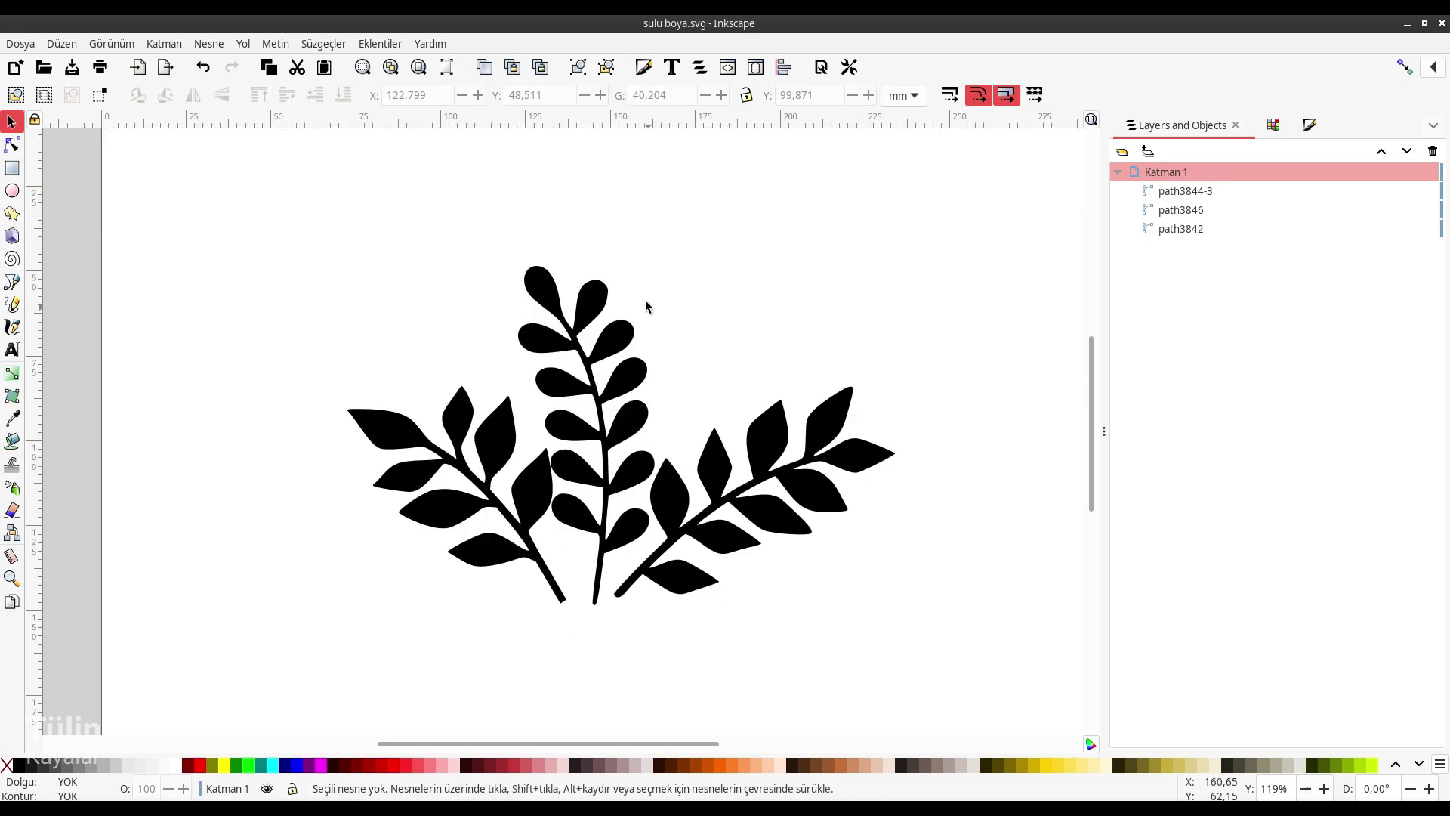
Step: Make the middle branch a clip group and draw a circle over its top leaves
{"action": "right_click", "coordinate": [594, 329]}
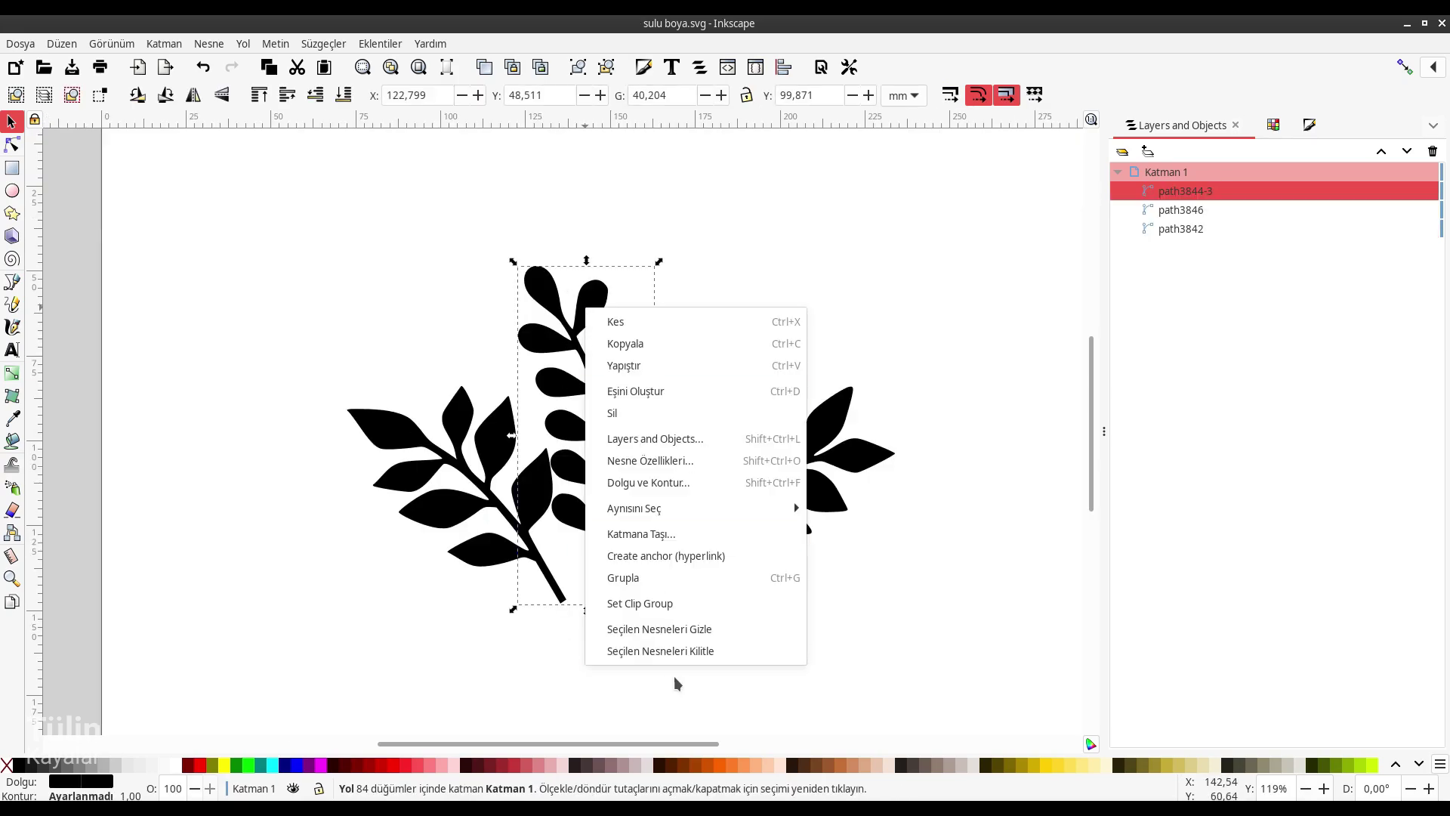
{"action": "left_click", "coordinate": [650, 599]}
{"action": "key", "text": "Escape"}
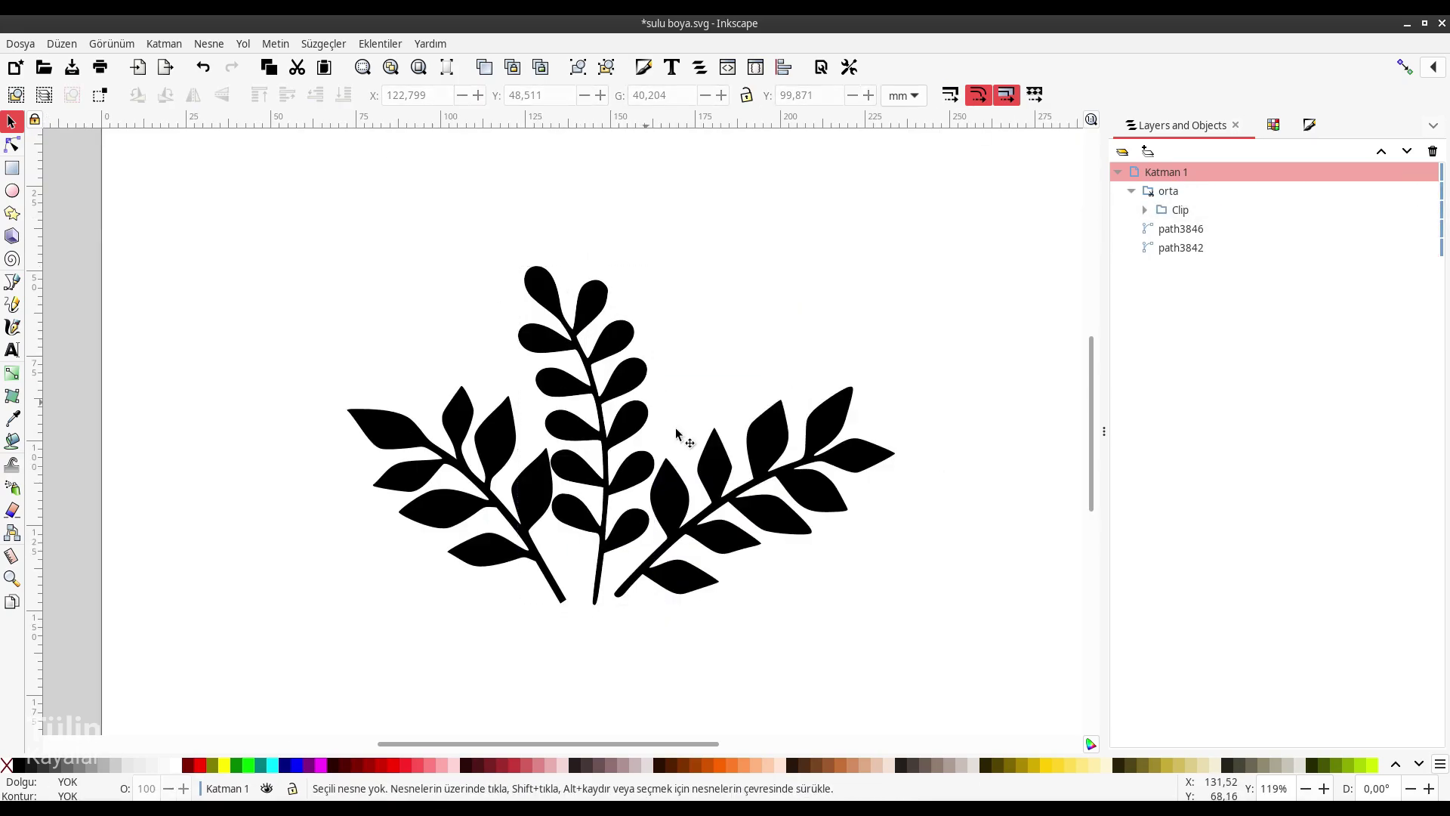
{"action": "key", "text": "e"}
{"action": "left_click_drag", "start_coordinate": [535, 296], "coordinate": [654, 422]}
{"action": "key", "text": "s"}
{"action": "left_click_drag", "start_coordinate": [604, 346], "coordinate": [565, 298]}
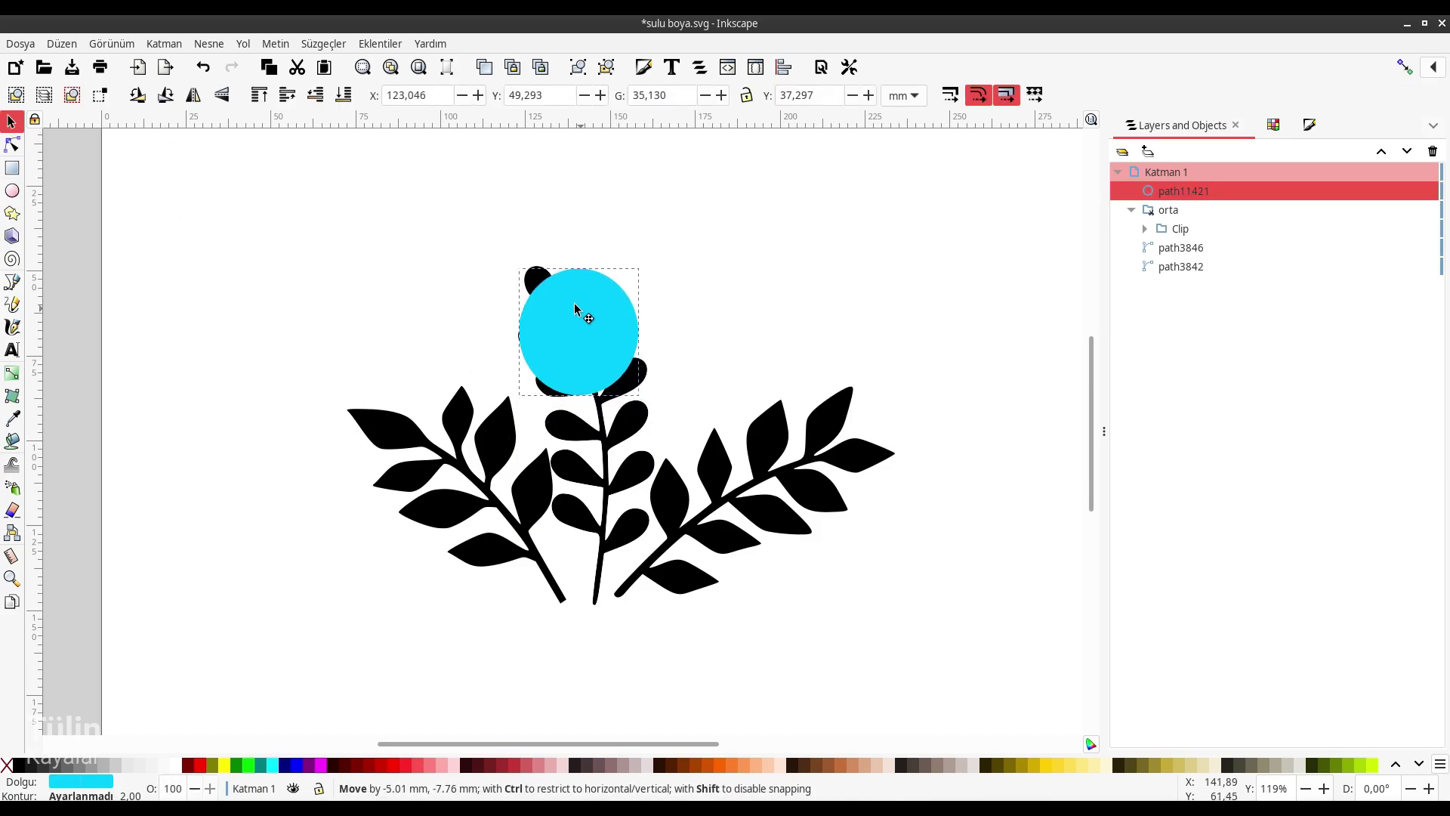
Step: Fill the circle red, apply the Suluboya filter, move it into the clip group and adjust its blur
{"action": "left_click", "coordinate": [1273, 126]}
{"action": "left_click", "coordinate": [1424, 169]}
{"action": "left_click", "coordinate": [323, 43]}
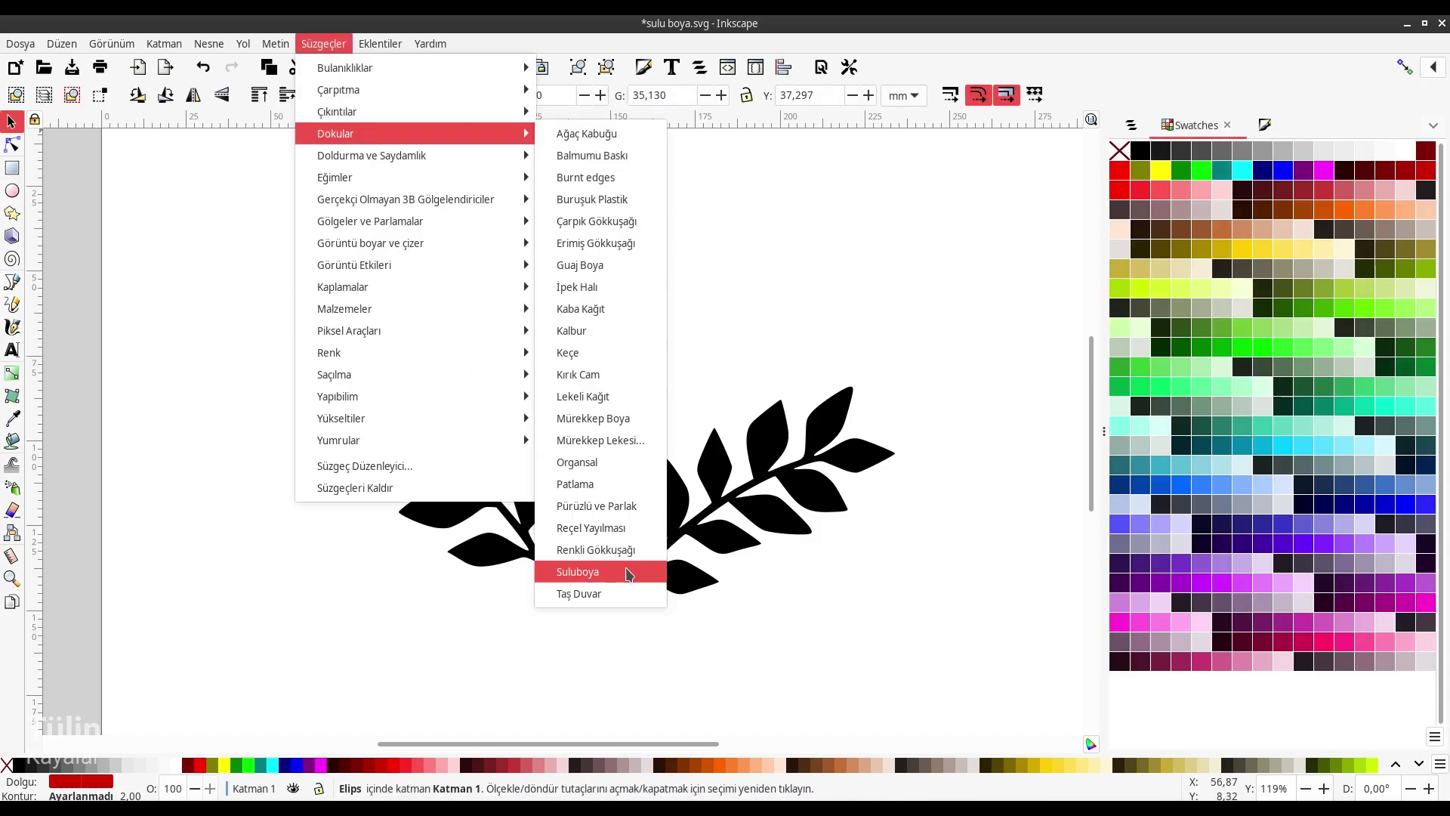
{"action": "left_click", "coordinate": [596, 573]}
{"action": "left_click", "coordinate": [1131, 125]}
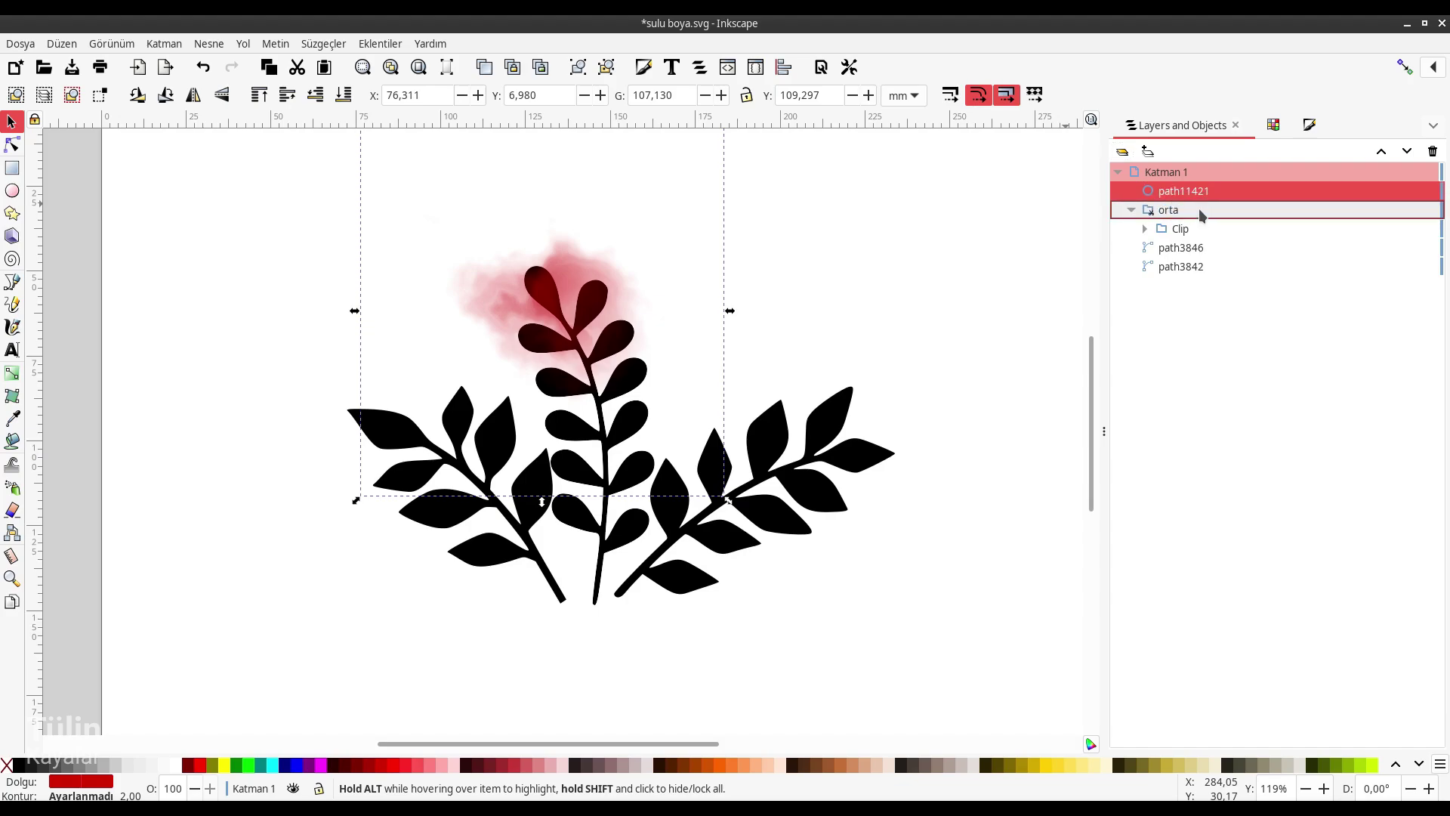
{"action": "left_click_drag", "start_coordinate": [1166, 194], "coordinate": [1178, 215]}
{"action": "left_click", "coordinate": [1310, 125]}
{"action": "mouse_move", "coordinate": [1355, 701]}
{"action": "left_mouse_down"}
{"action": "mouse_move", "coordinate": [1300, 701]}
{"action": "mouse_move", "coordinate": [1314, 700]}
{"action": "left_mouse_up"}
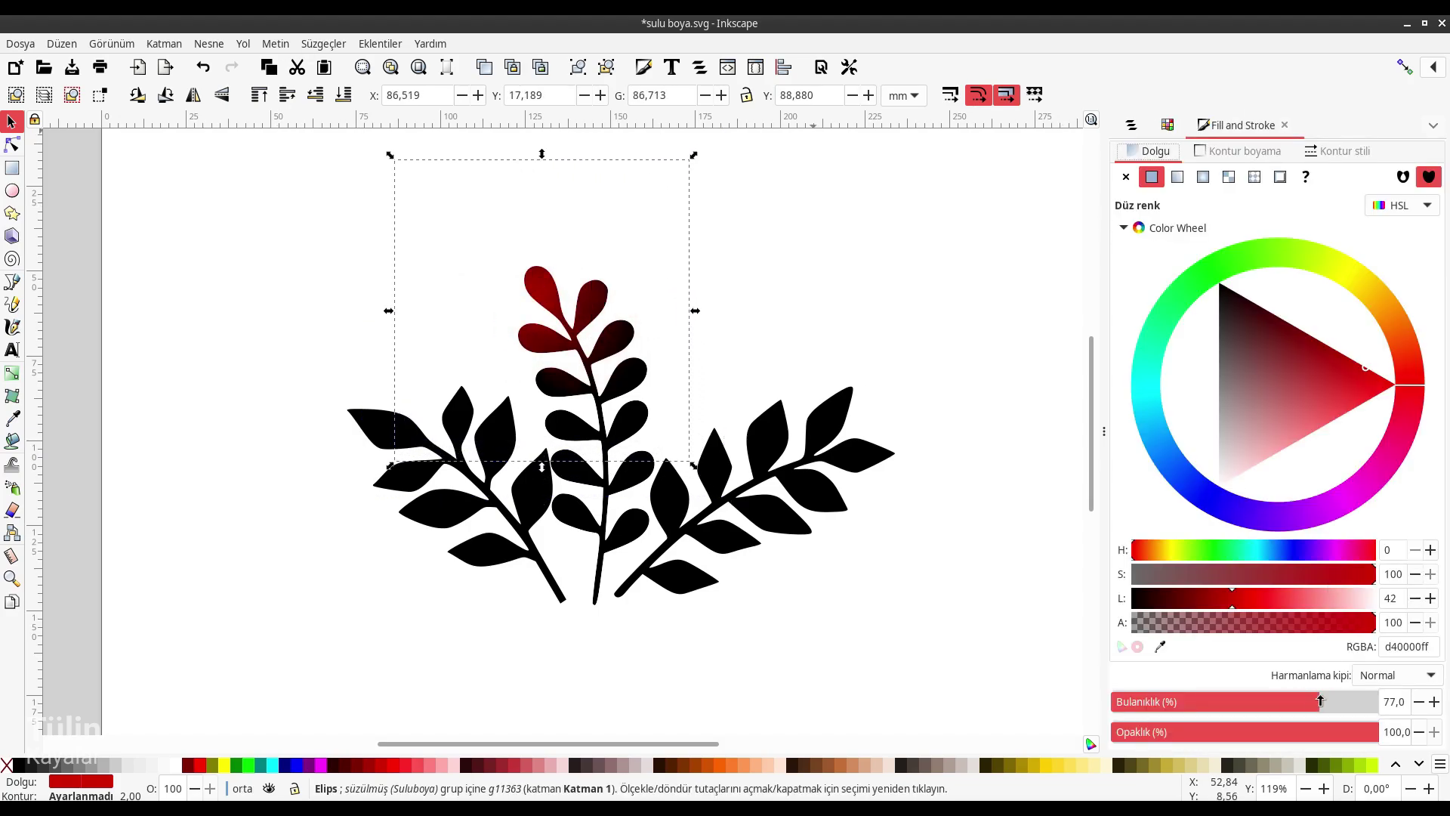
{"action": "left_click_drag", "start_coordinate": [538, 301], "coordinate": [600, 361]}
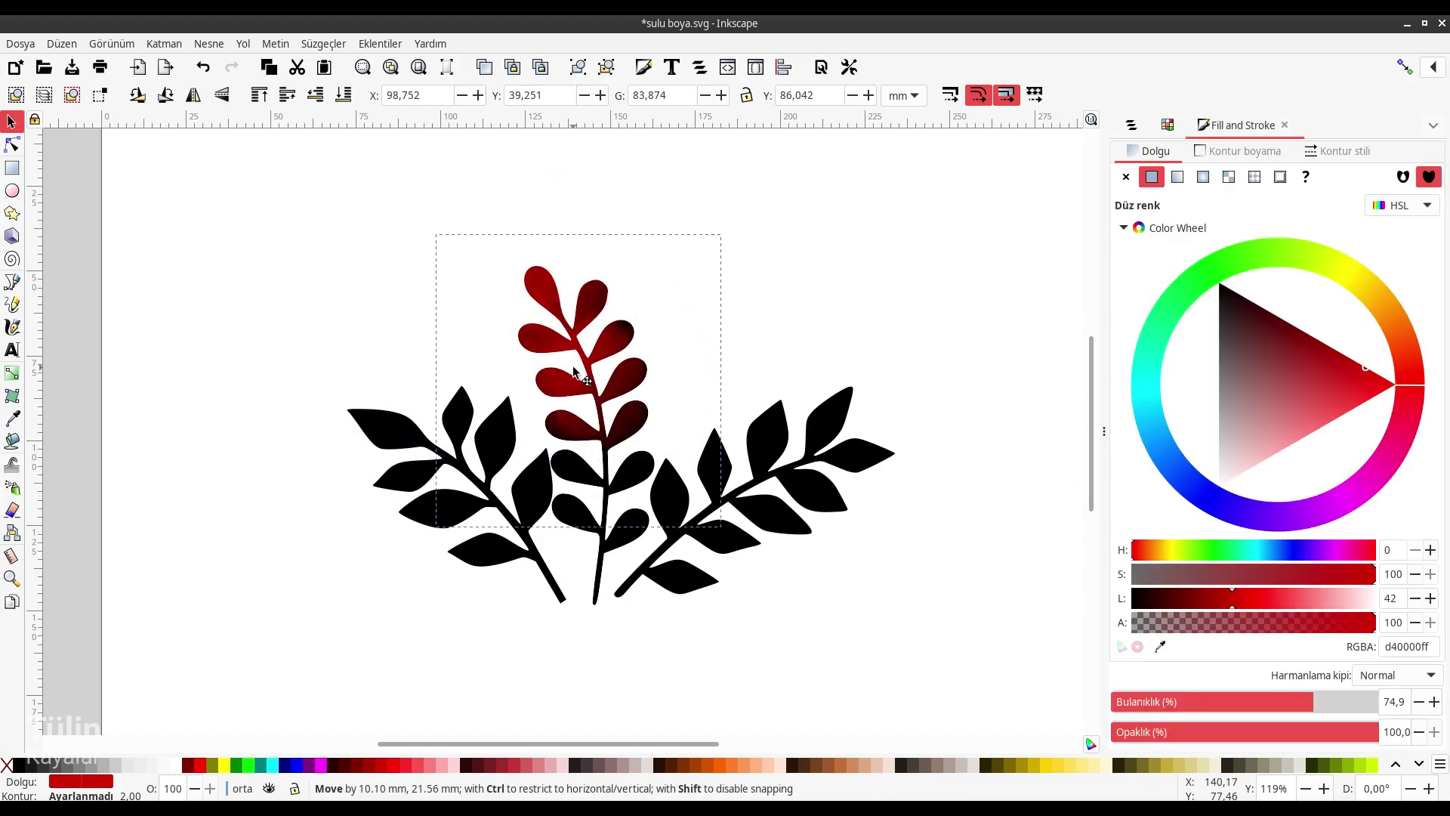
Step: Add magenta, dark red and cyan blobs spread down the middle branch
{"action": "left_click", "coordinate": [1166, 124]}
{"action": "left_click", "coordinate": [1117, 622]}
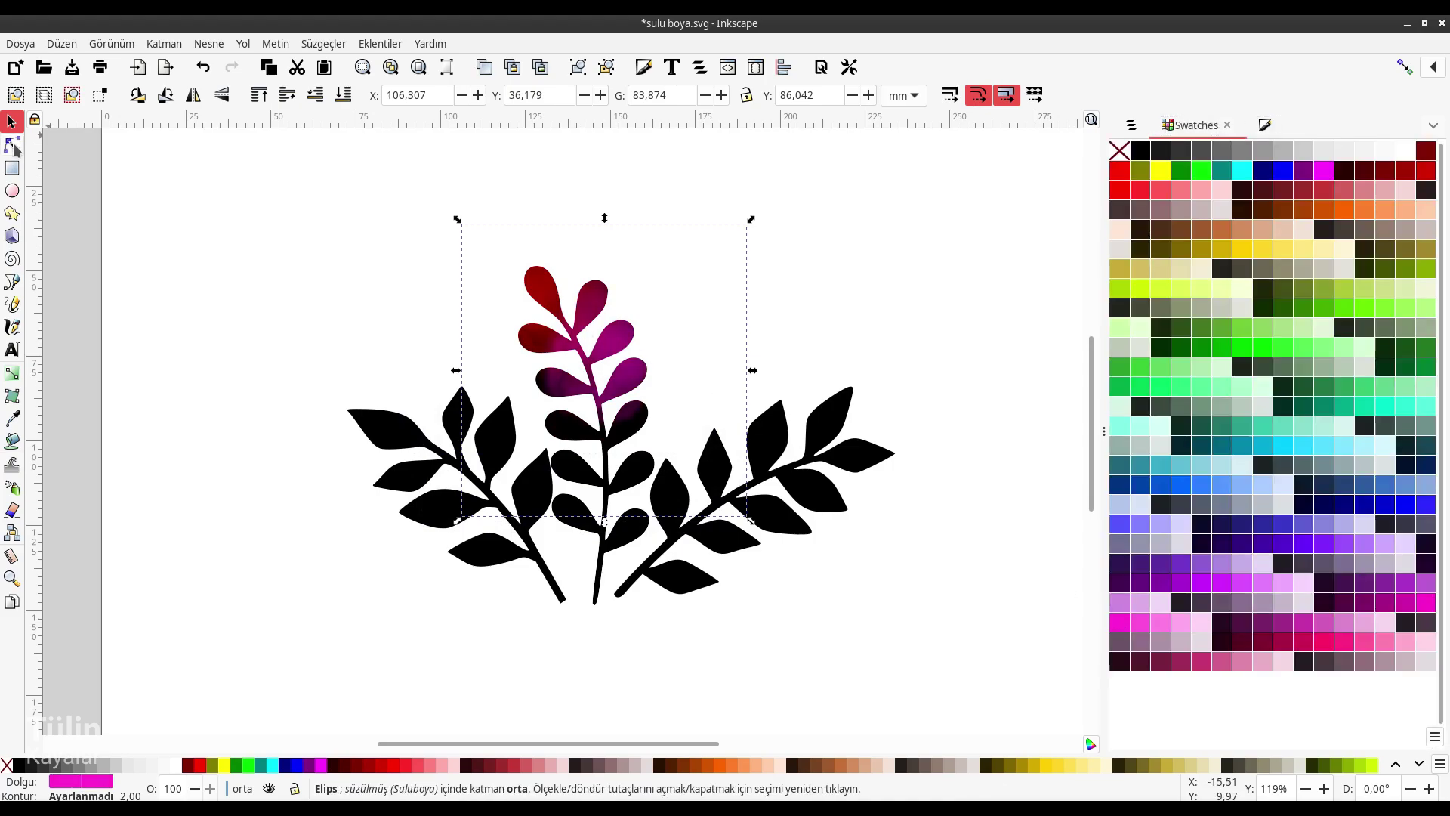
{"action": "left_click_drag", "start_coordinate": [455, 370], "coordinate": [297, 370]}
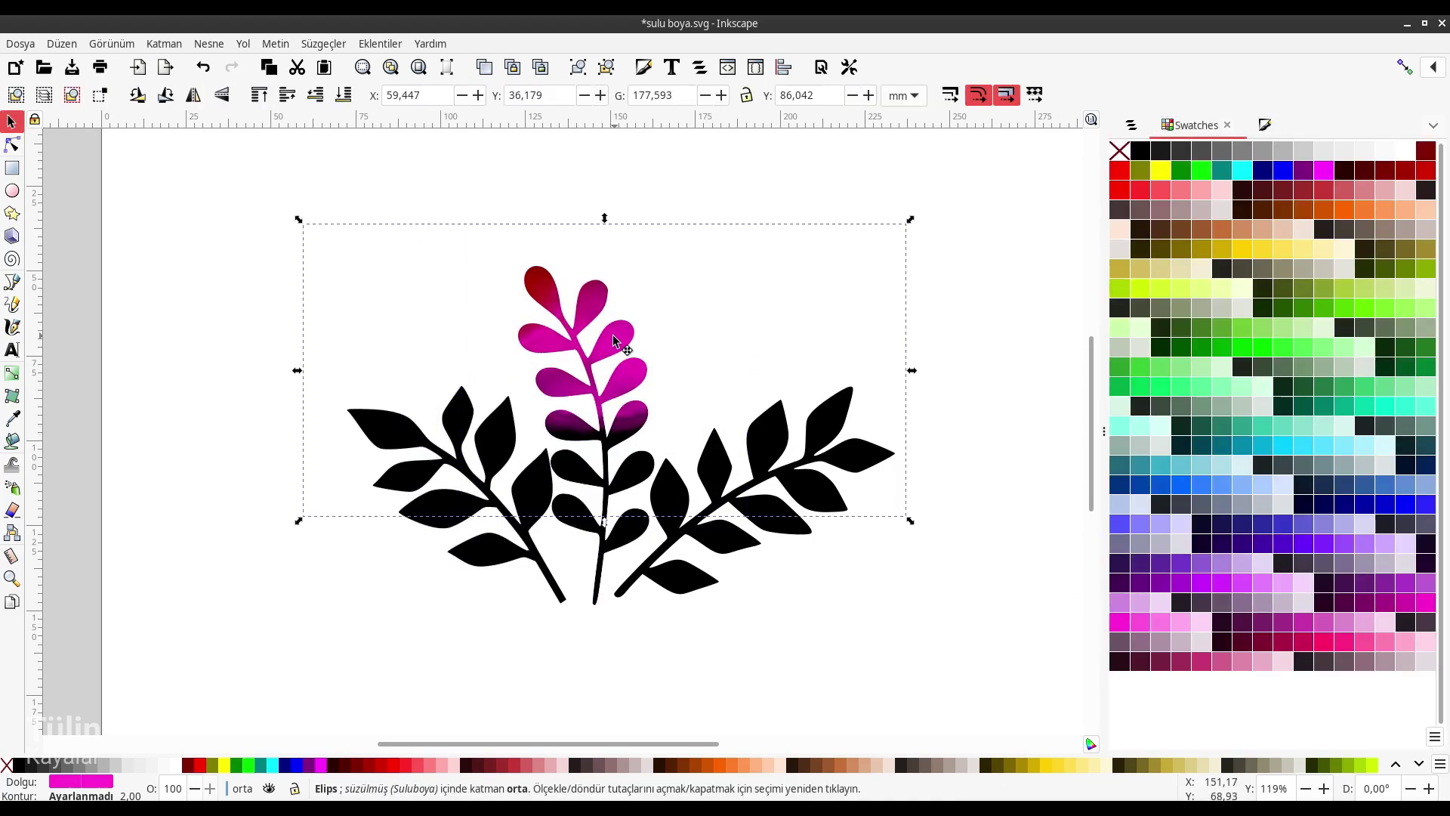
{"action": "mouse_move", "coordinate": [614, 341]}
{"action": "left_mouse_down"}
{"action": "mouse_move", "coordinate": [600, 450]}
{"action": "mouse_move", "coordinate": [626, 540]}
{"action": "left_mouse_up"}
{"action": "left_click", "coordinate": [1406, 172]}
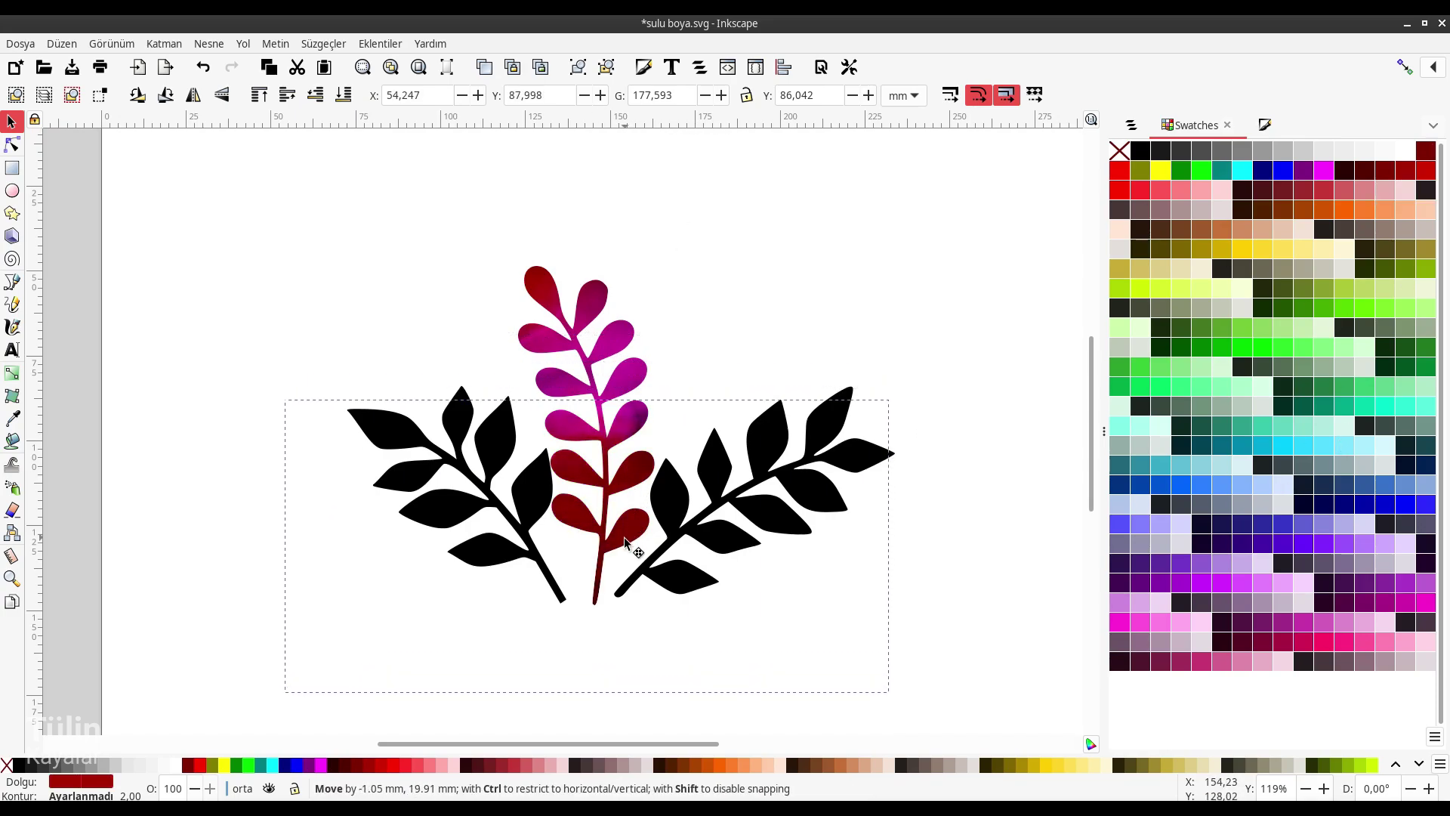
{"action": "left_click", "coordinate": [1242, 445]}
{"action": "left_click_drag", "start_coordinate": [586, 707], "coordinate": [589, 689]}
{"action": "left_click_drag", "start_coordinate": [604, 596], "coordinate": [610, 574]}
Step: Reshape the cyan blob around the stem with the Node tool, then deselect
{"action": "left_click", "coordinate": [610, 574]}
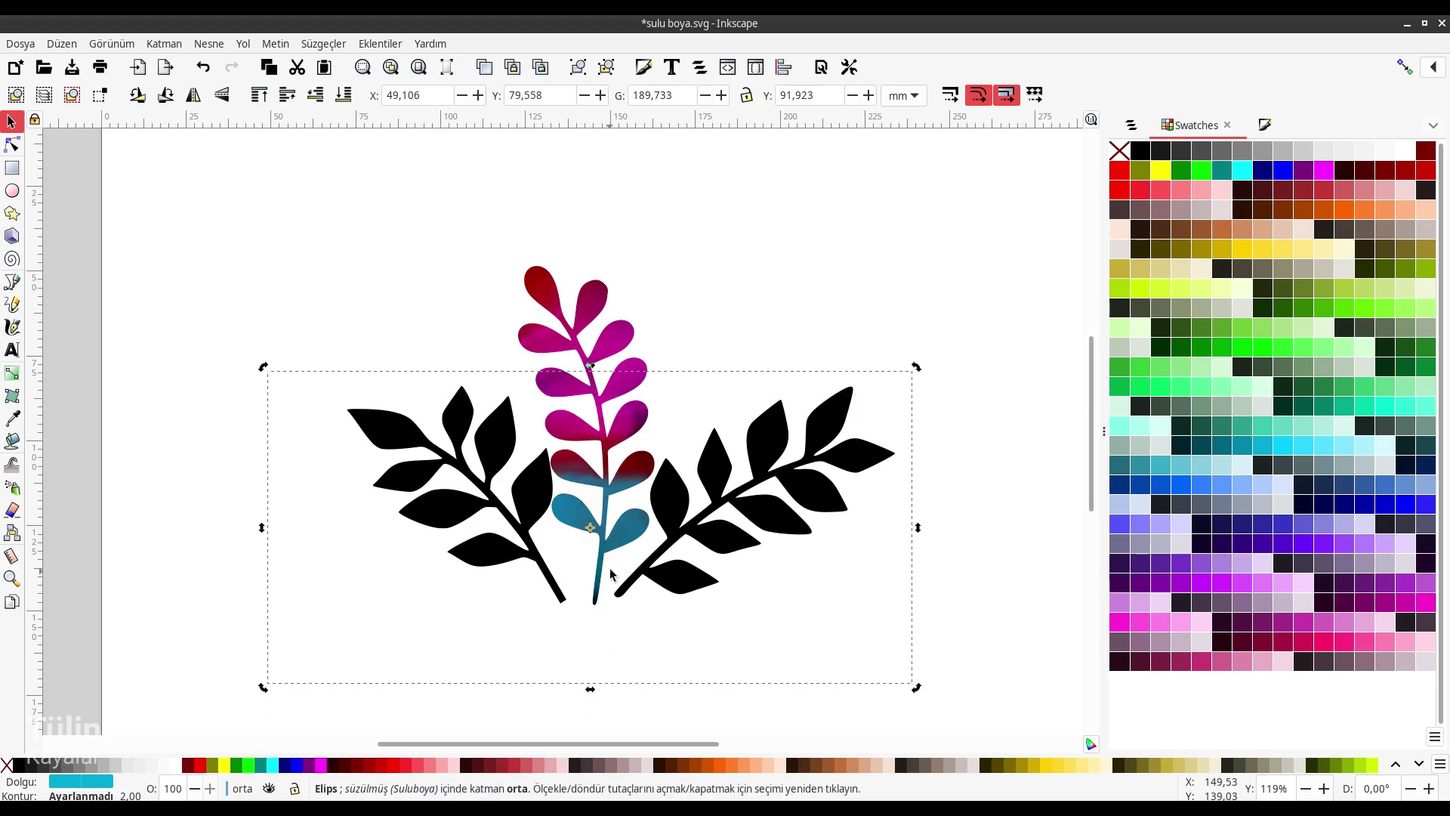
{"action": "left_click", "coordinate": [12, 145]}
{"action": "left_click_drag", "start_coordinate": [399, 527], "coordinate": [504, 527]}
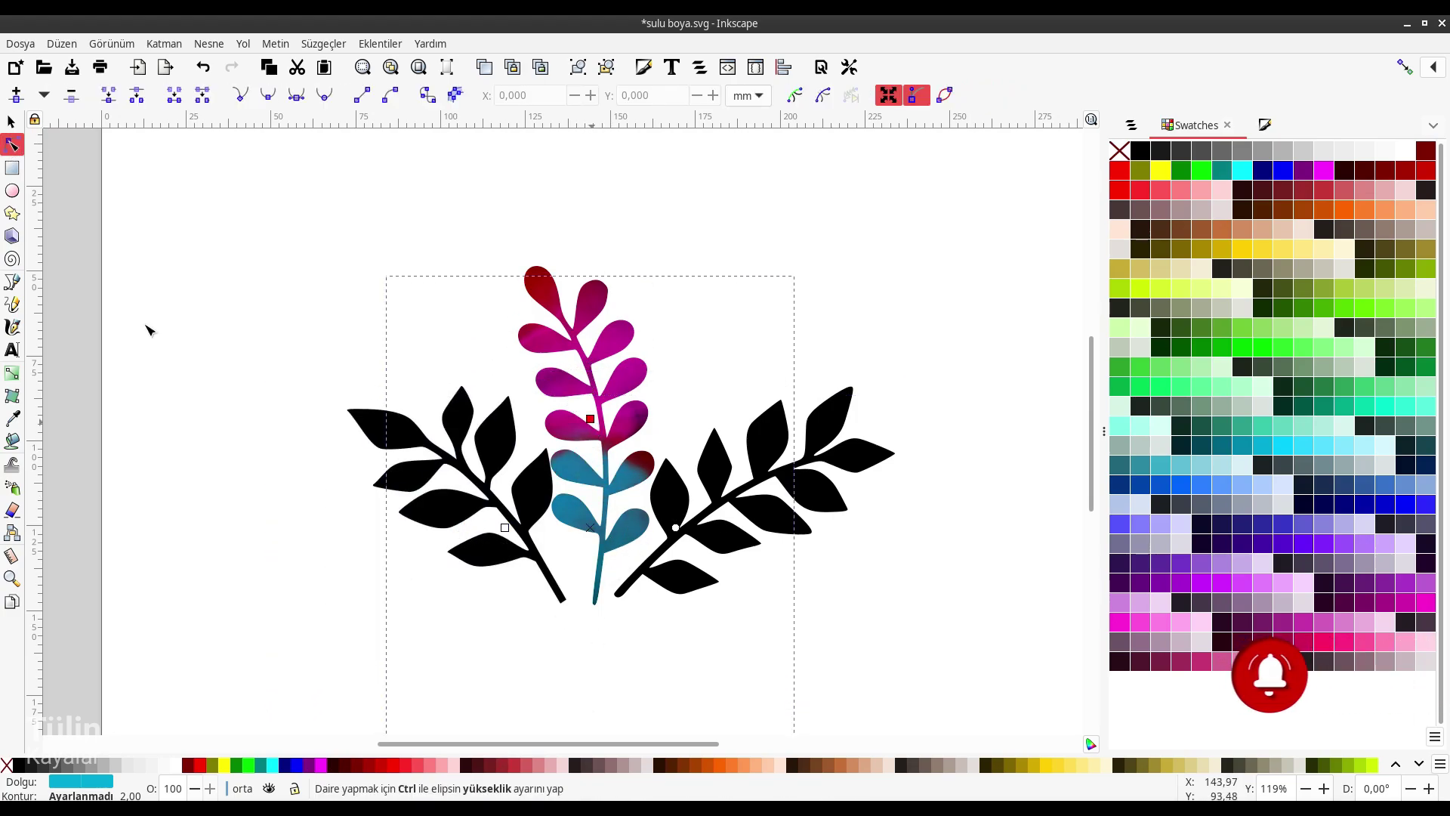
{"action": "key", "text": "s"}
{"action": "key", "text": "ctrl+z"}
{"action": "key", "text": "Escape"}
Step: Make the right branch a clip group and draw a circle over it
{"action": "key", "text": "ctrl+shift+l"}
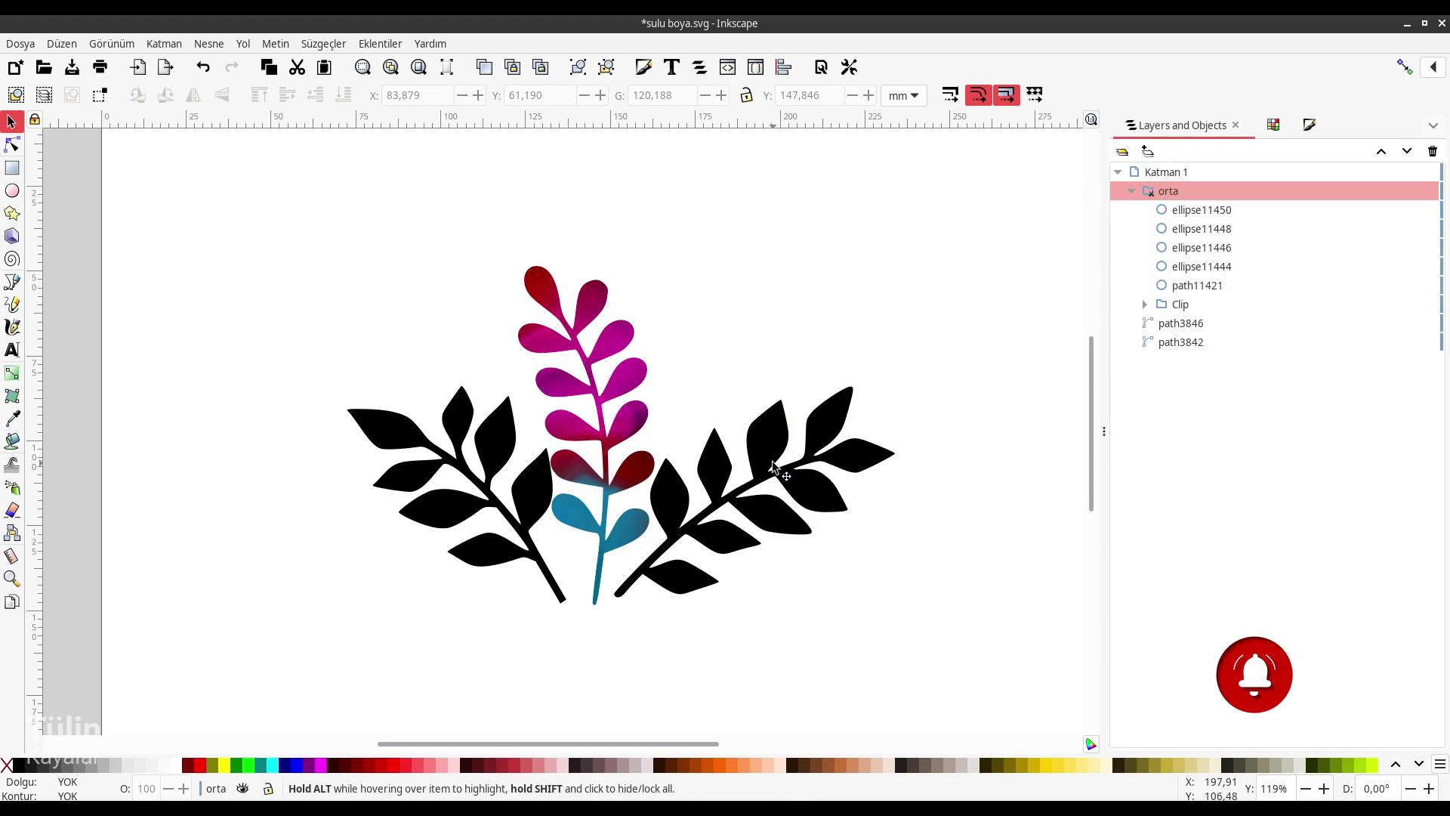
{"action": "right_click", "coordinate": [774, 466]}
{"action": "left_click", "coordinate": [807, 733]}
{"action": "type", "text": "sağ"}
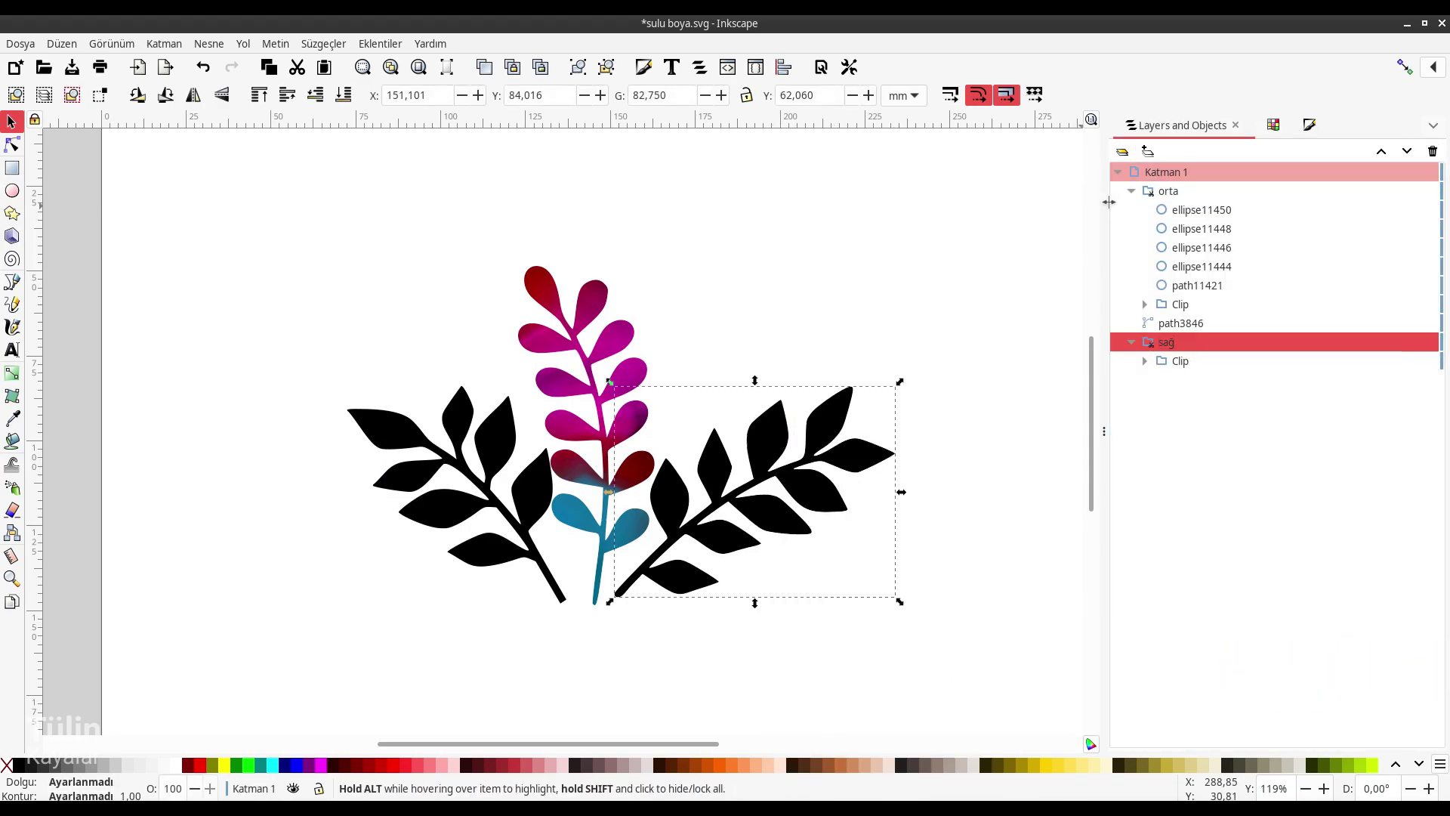
{"action": "key", "text": "e"}
{"action": "left_click_drag", "start_coordinate": [739, 338], "coordinate": [919, 544]}
{"action": "key", "text": "s"}
Step: Fill the circle dark red, apply Suluboya and set its displacement scale to about 45
{"action": "key", "text": "ctrl+shift+w"}
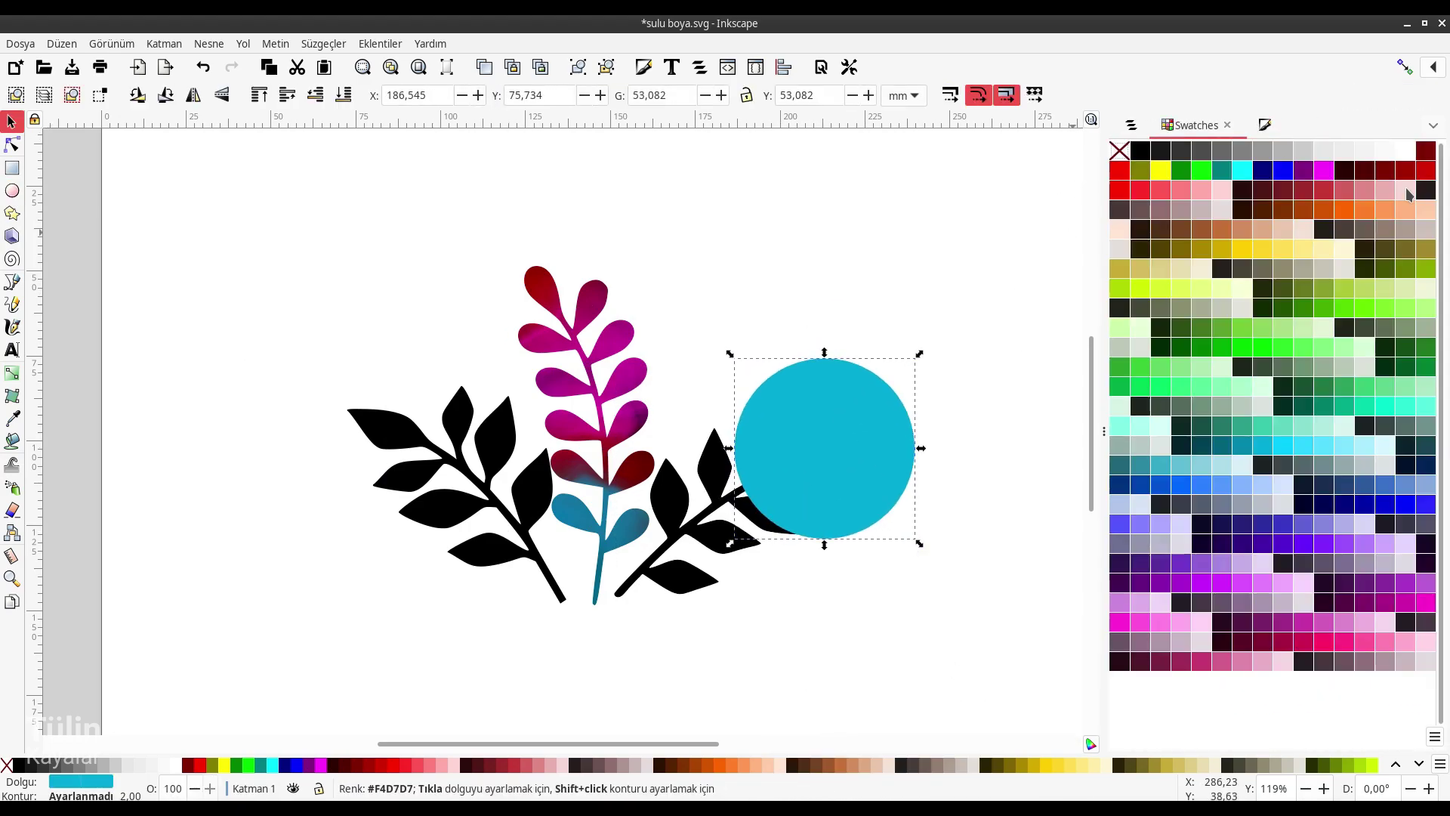
{"action": "left_click", "coordinate": [1425, 150]}
{"action": "left_click", "coordinate": [323, 43]}
{"action": "left_click", "coordinate": [601, 198]}
{"action": "key", "text": "ctrl+shift+l"}
{"action": "left_click", "coordinate": [323, 43]}
{"action": "left_click", "coordinate": [389, 486]}
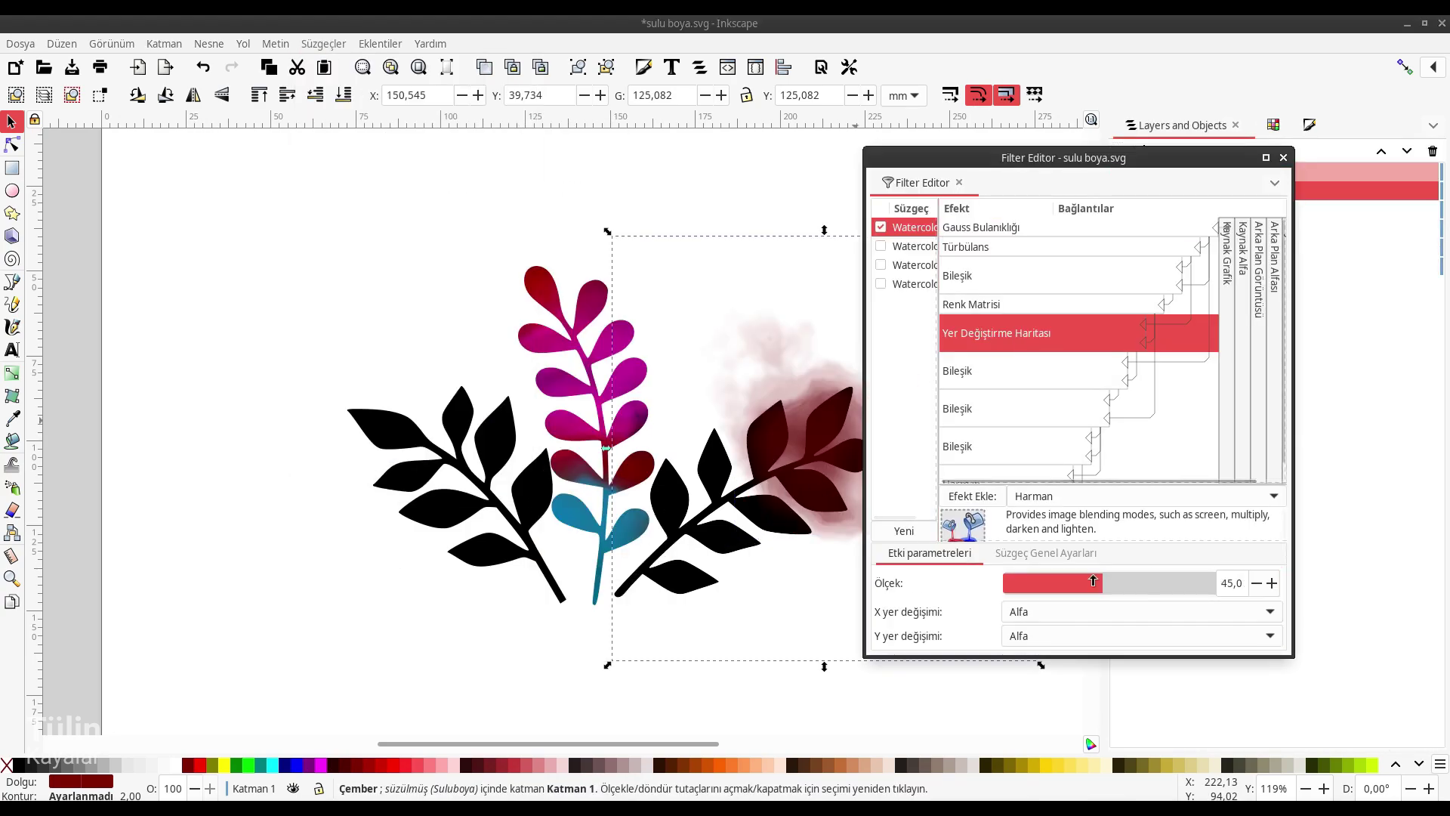
{"action": "left_click_drag", "start_coordinate": [1093, 581], "coordinate": [1049, 591]}
{"action": "left_click", "coordinate": [980, 227]}
{"action": "left_click", "coordinate": [1283, 157]}
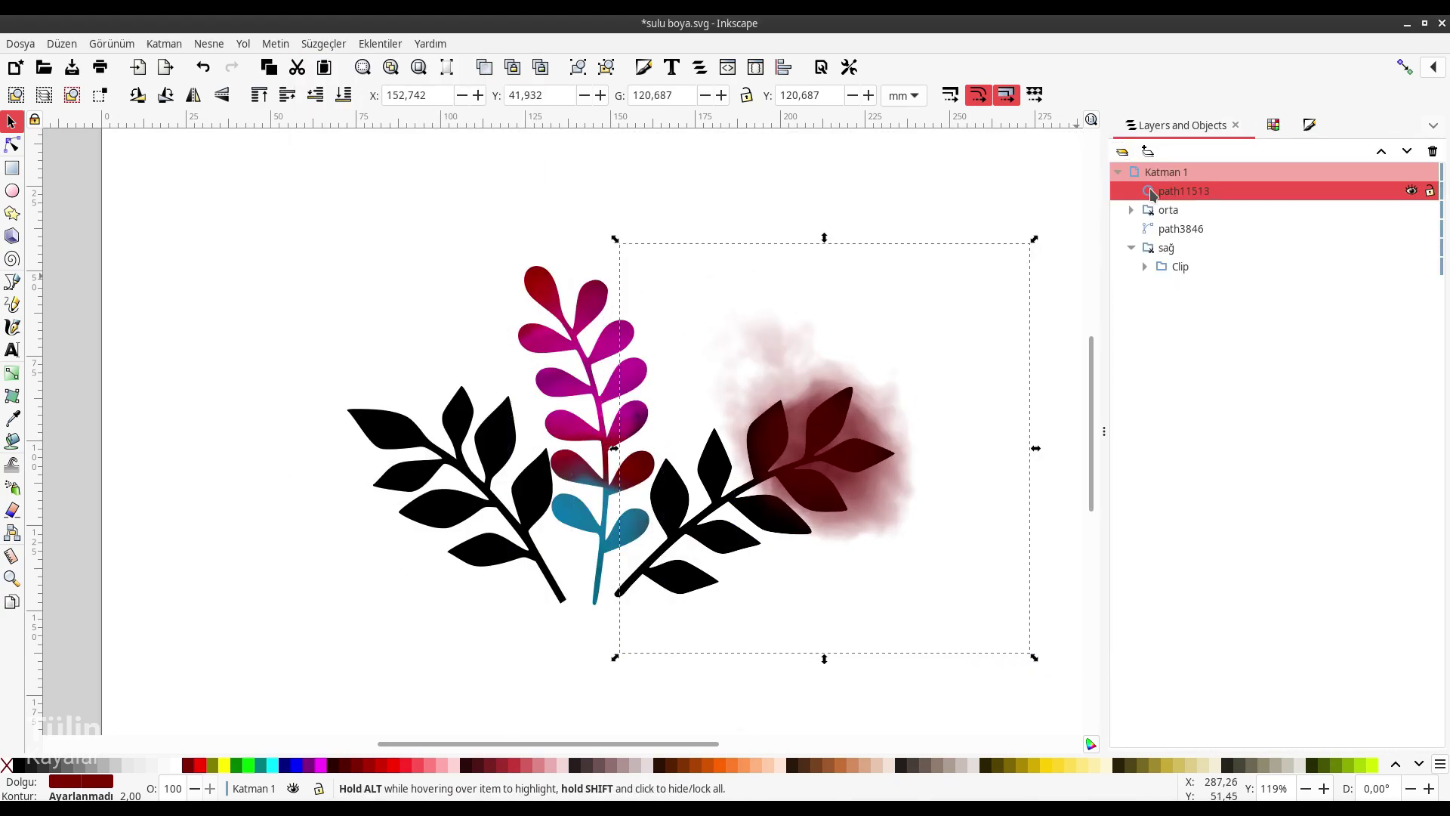
Step: Move the blob into the right clip group and recolour it saturated blue over the sprig
{"action": "left_click_drag", "start_coordinate": [1151, 194], "coordinate": [1169, 259]}
{"action": "key", "text": "n"}
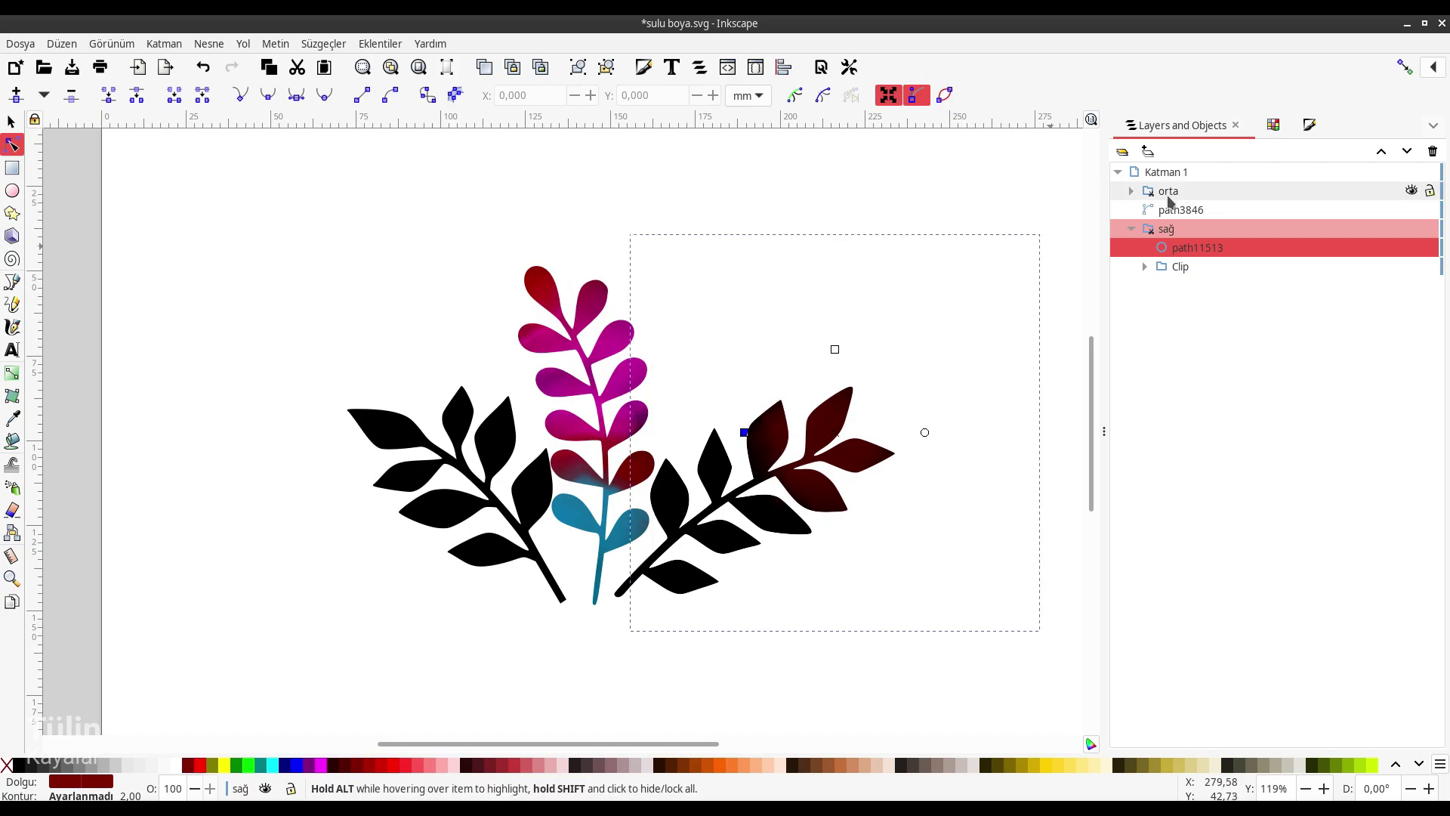
{"action": "key", "text": "ctrl+shift+f"}
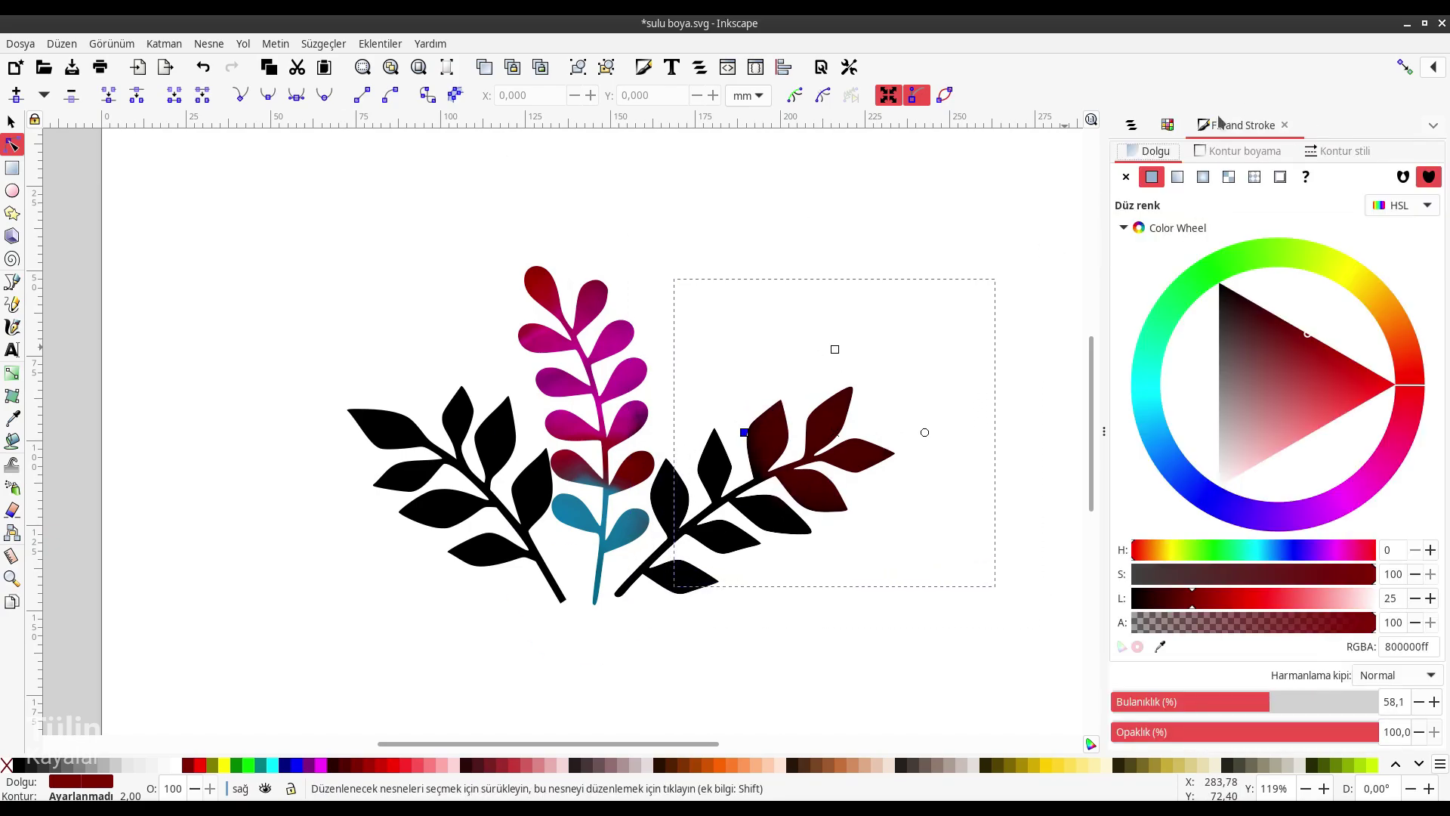
{"action": "key", "text": "ctrl+shift+w"}
{"action": "key", "text": "s"}
{"action": "left_click", "coordinate": [861, 402]}
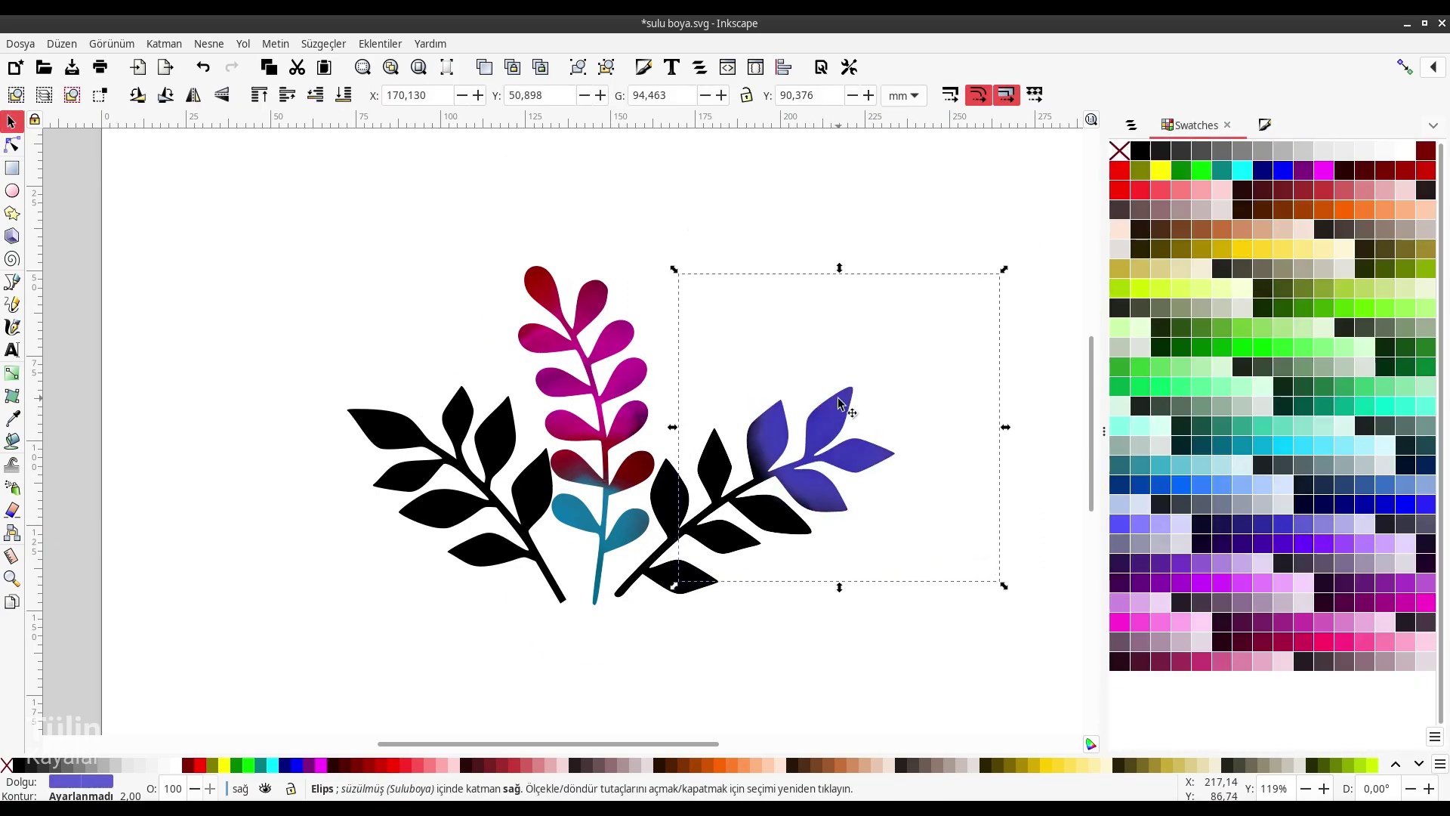
{"action": "mouse_move", "coordinate": [861, 402]}
{"action": "left_mouse_down"}
{"action": "mouse_move", "coordinate": [794, 481]}
{"action": "mouse_move", "coordinate": [795, 514]}
{"action": "mouse_move", "coordinate": [712, 452]}
{"action": "left_mouse_up"}
{"action": "left_click", "coordinate": [1400, 505]}
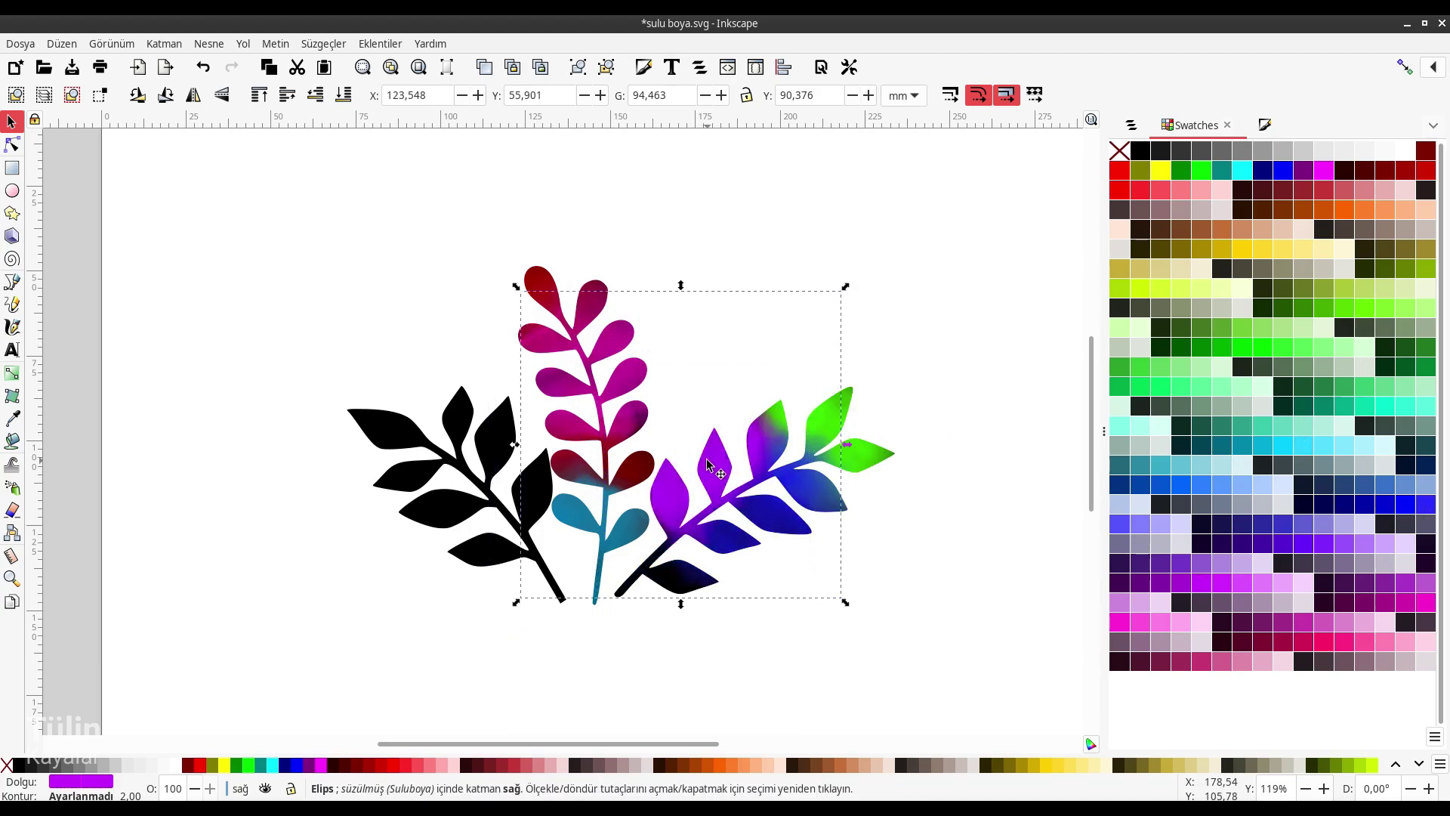
{"action": "left_click", "coordinate": [418, 442]}
{"action": "key", "text": "ctrl+shift+l"}
Step: Make the black left sprig a clip group and rename it 'sol'
{"action": "right_click", "coordinate": [418, 442]}
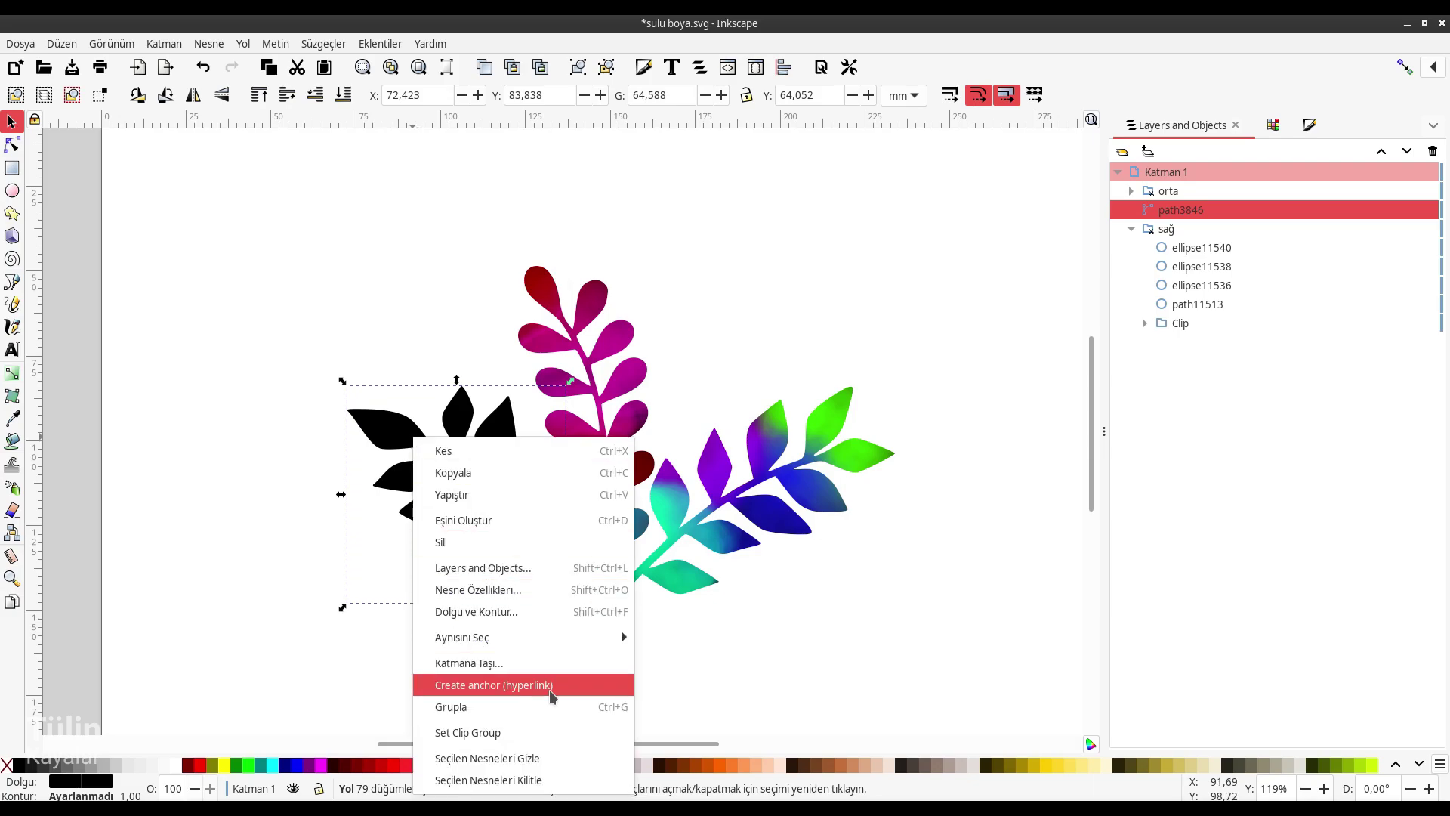
{"action": "left_click", "coordinate": [515, 731]}
{"action": "double_click", "coordinate": [1183, 210]}
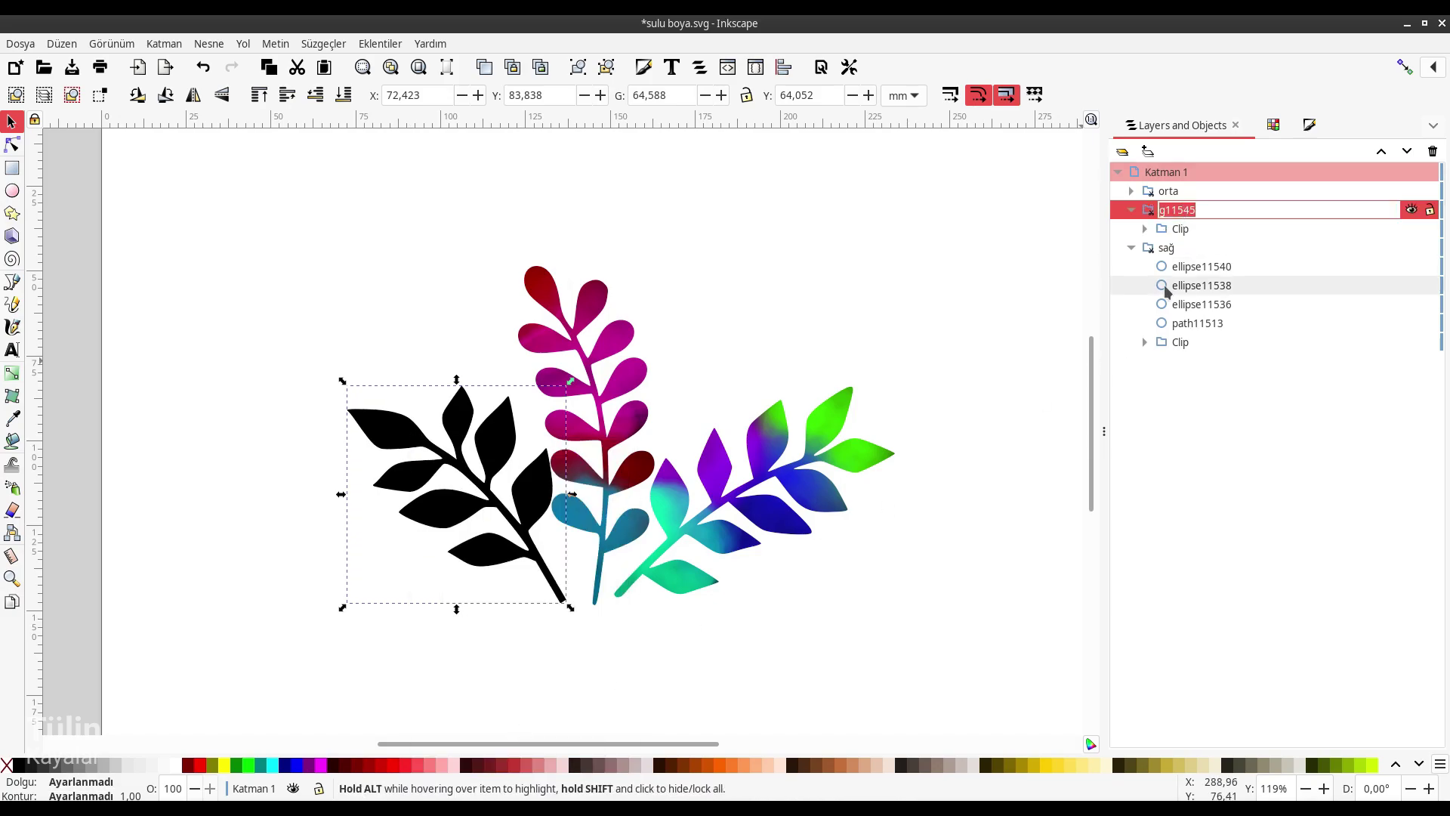
{"action": "type", "text": "sol"}
{"action": "key", "text": "Return"}
{"action": "left_click", "coordinate": [1131, 247]}
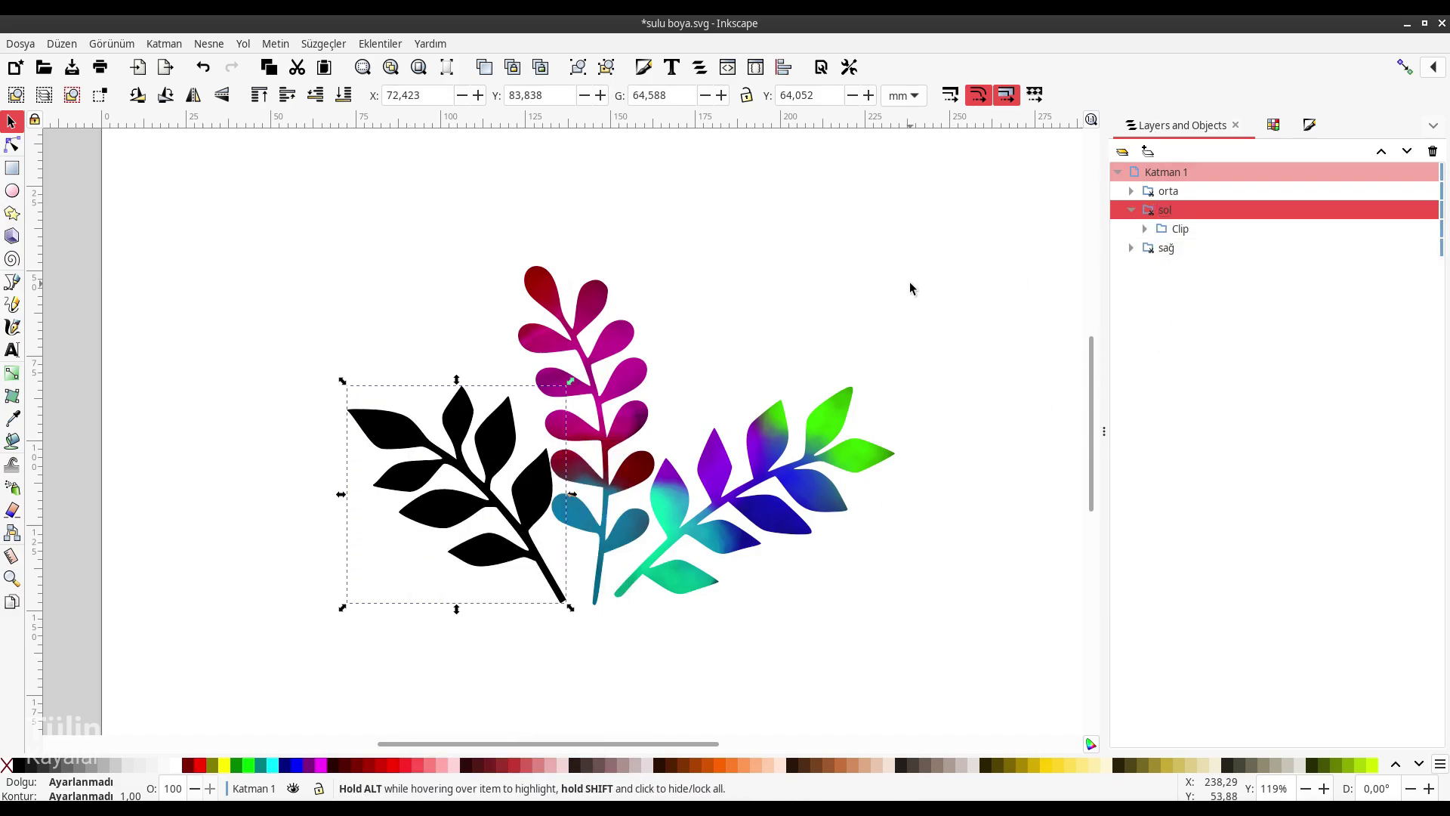
{"action": "left_click", "coordinate": [805, 225]}
Step: Draw a small circle by the left sprig, apply the watercolour filter and raise its displacement scale
{"action": "left_click", "coordinate": [12, 191]}
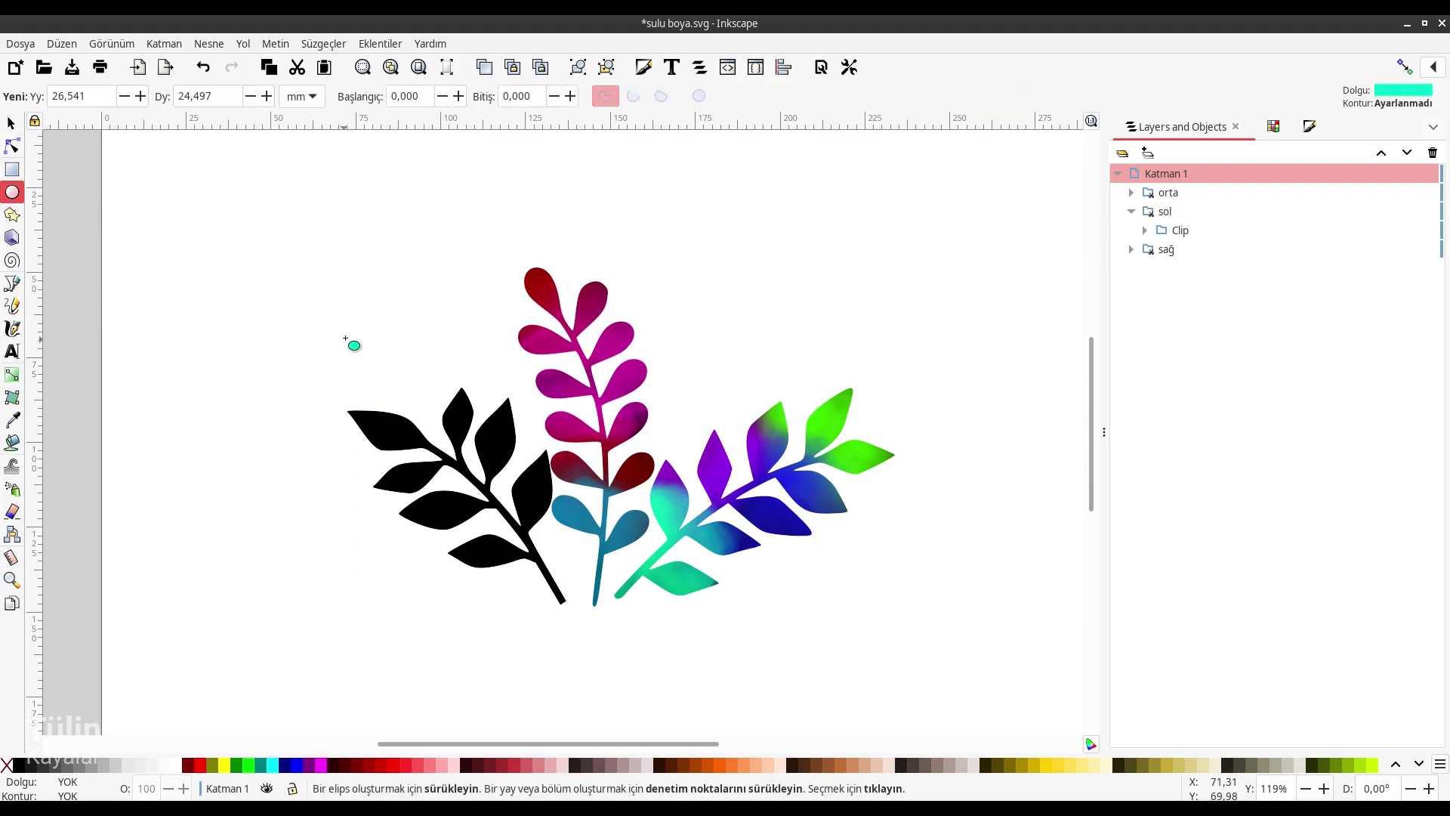
{"action": "mouse_move", "coordinate": [349, 340]}
{"action": "left_mouse_down"}
{"action": "mouse_move", "coordinate": [420, 382]}
{"action": "mouse_move", "coordinate": [432, 455]}
{"action": "left_mouse_up"}
{"action": "key", "text": "s"}
{"action": "left_click", "coordinate": [323, 43]}
{"action": "left_click", "coordinate": [588, 571]}
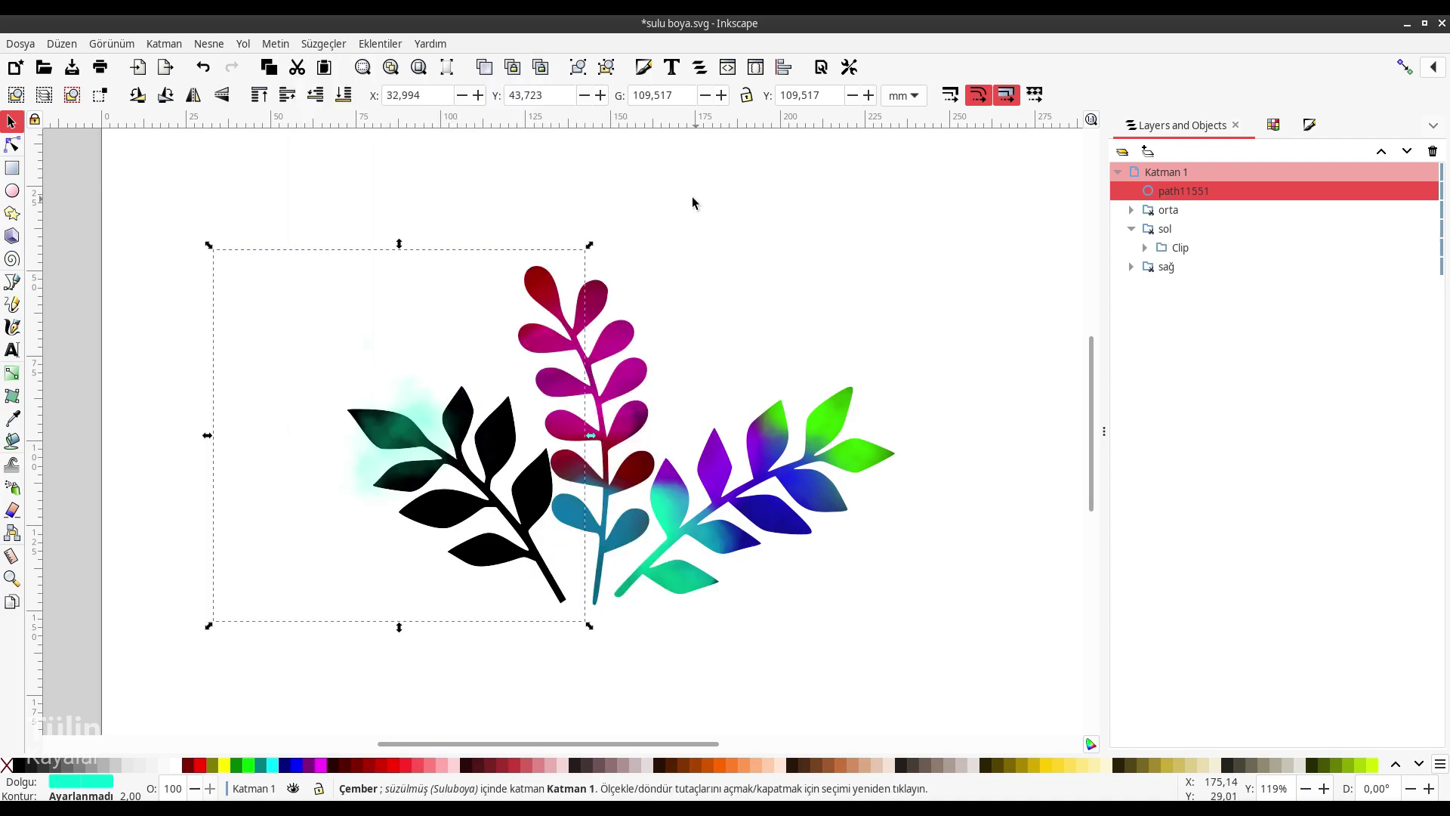
{"action": "key", "text": "ctrl+shift+f"}
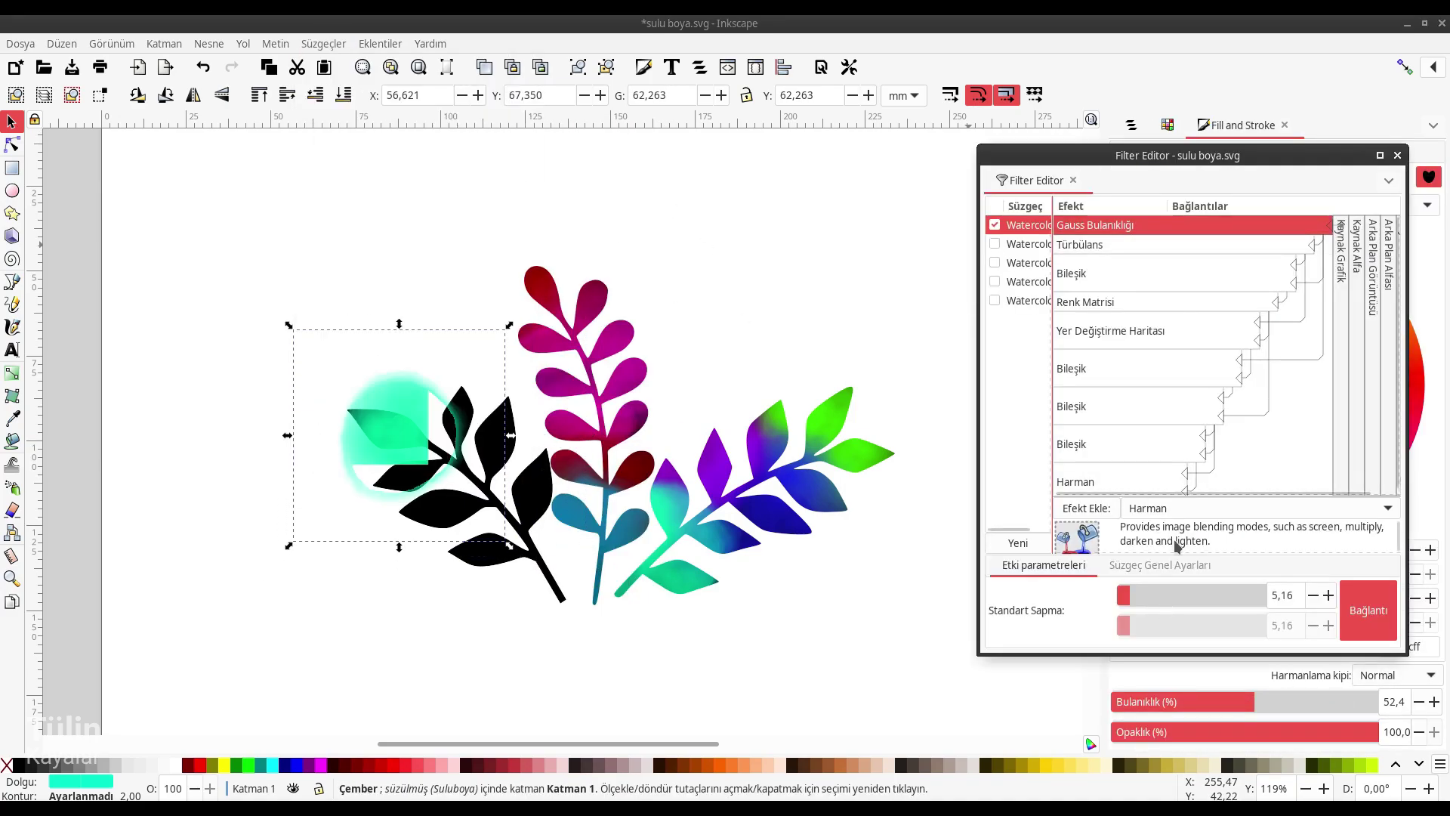
{"action": "left_click", "coordinate": [1110, 330]}
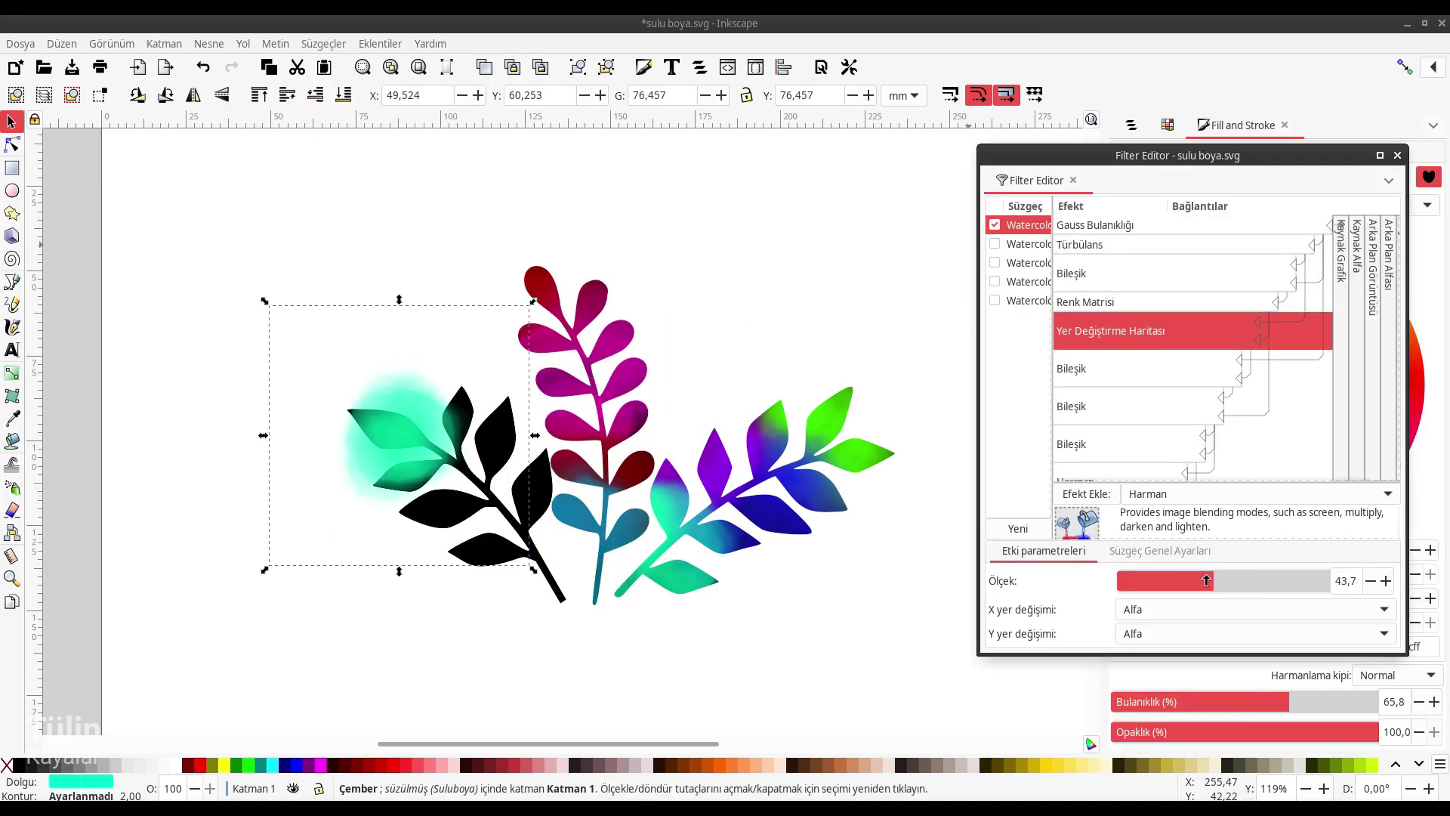
{"action": "left_click_drag", "start_coordinate": [1238, 581], "coordinate": [1200, 581]}
{"action": "key", "text": "ctrl+shift+f"}
Step: Put the blob inside the sol clip group, recolour it light blue and position it
{"action": "key", "text": "ctrl+shift+l"}
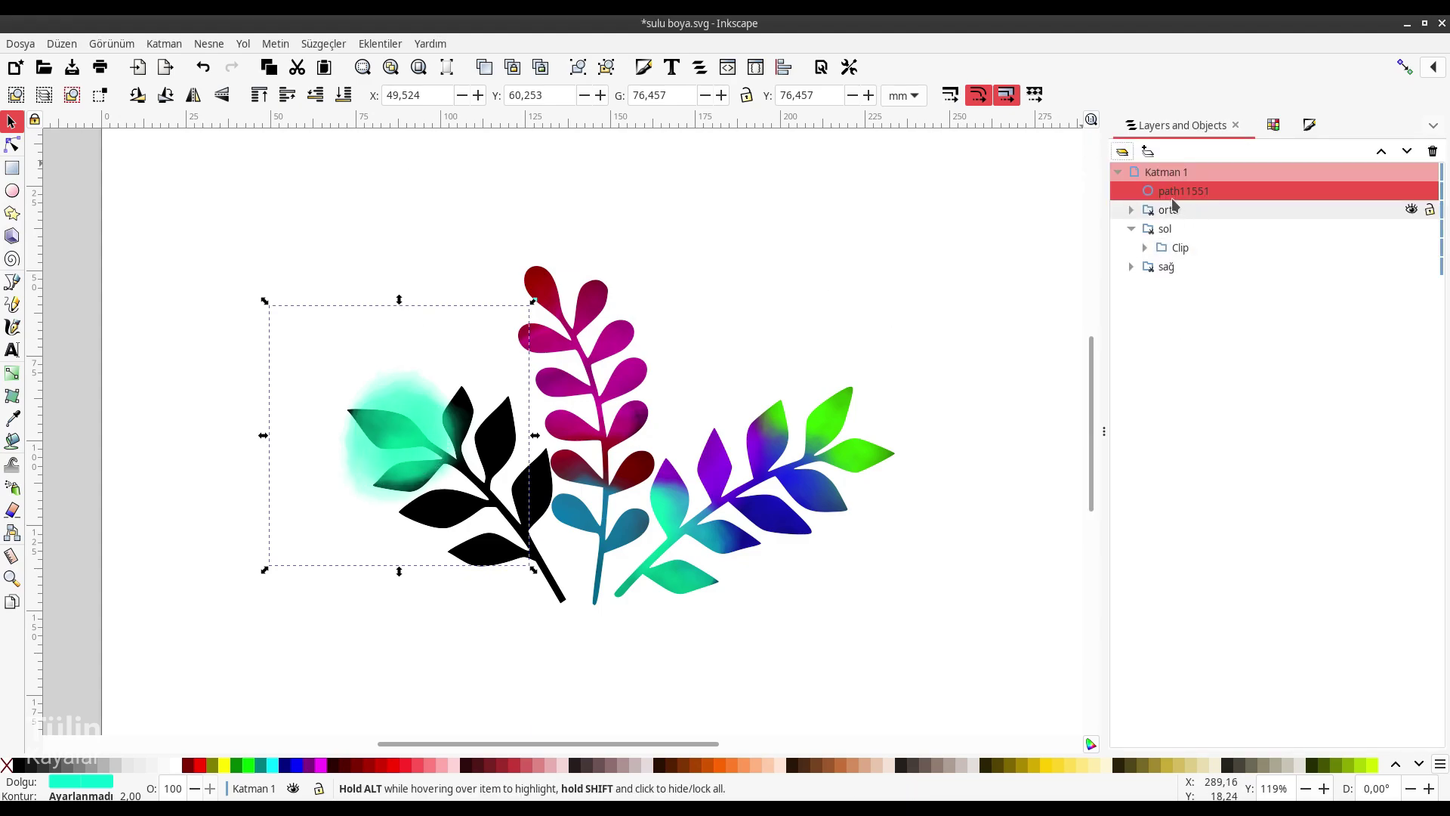
{"action": "mouse_move", "coordinate": [400, 434]}
{"action": "left_mouse_down"}
{"action": "mouse_move", "coordinate": [475, 423]}
{"action": "mouse_move", "coordinate": [434, 521]}
{"action": "left_mouse_up"}
{"action": "key", "text": "ctrl+shift+w"}
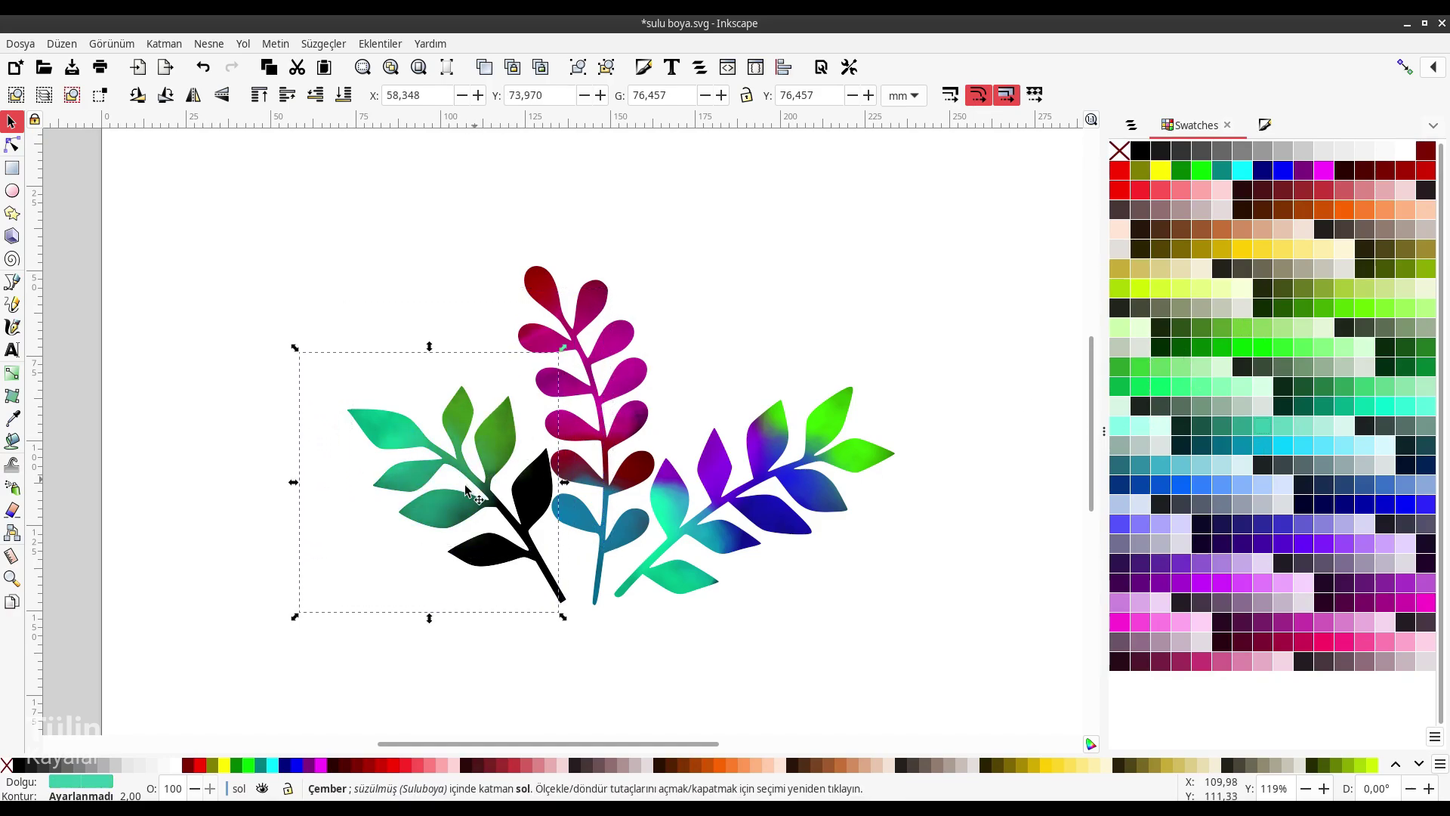
{"action": "left_click_drag", "start_coordinate": [343, 510], "coordinate": [437, 516]}
{"action": "left_click", "coordinate": [1259, 491]}
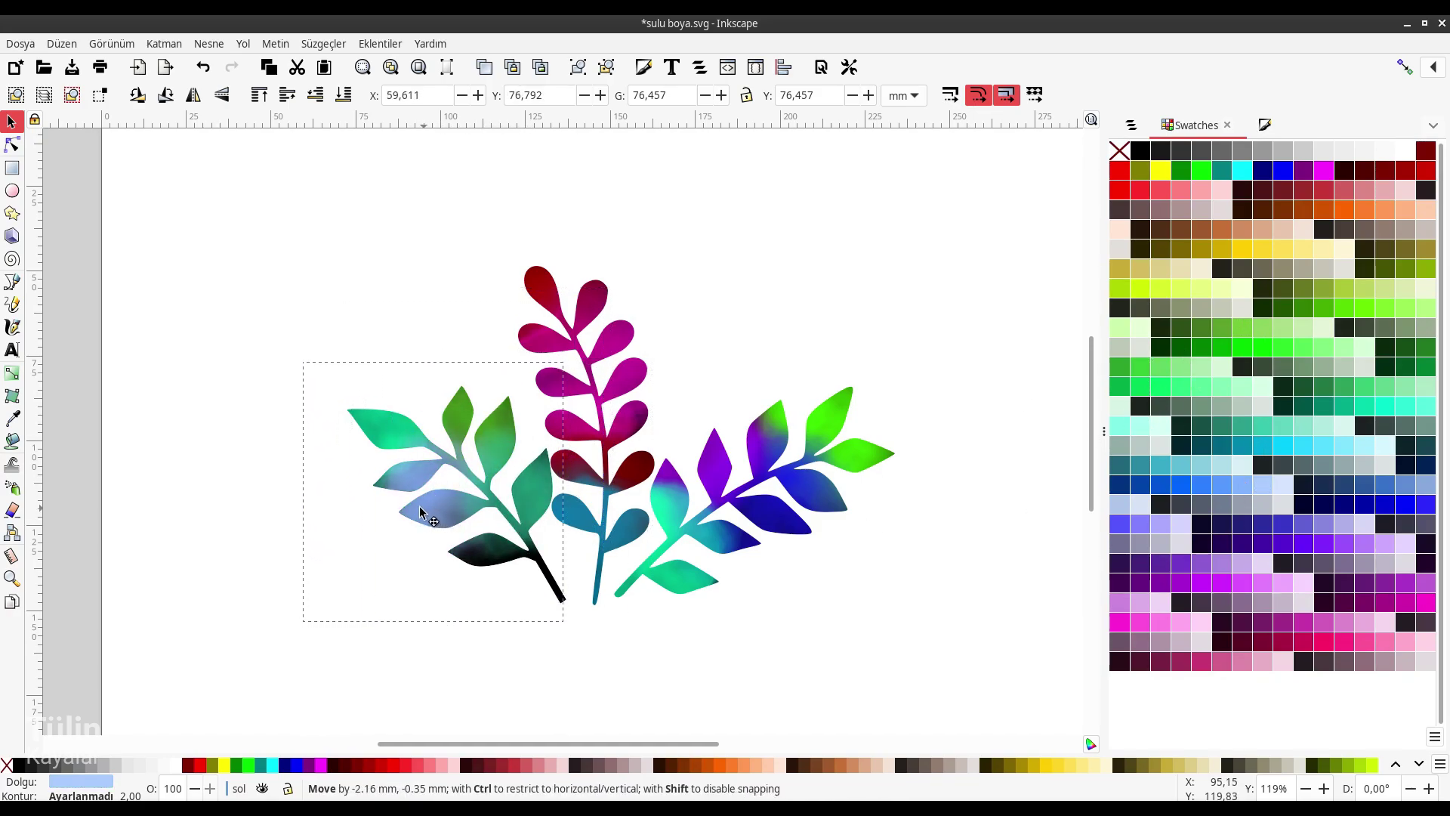
{"action": "left_click_drag", "start_coordinate": [533, 493], "coordinate": [514, 587]}
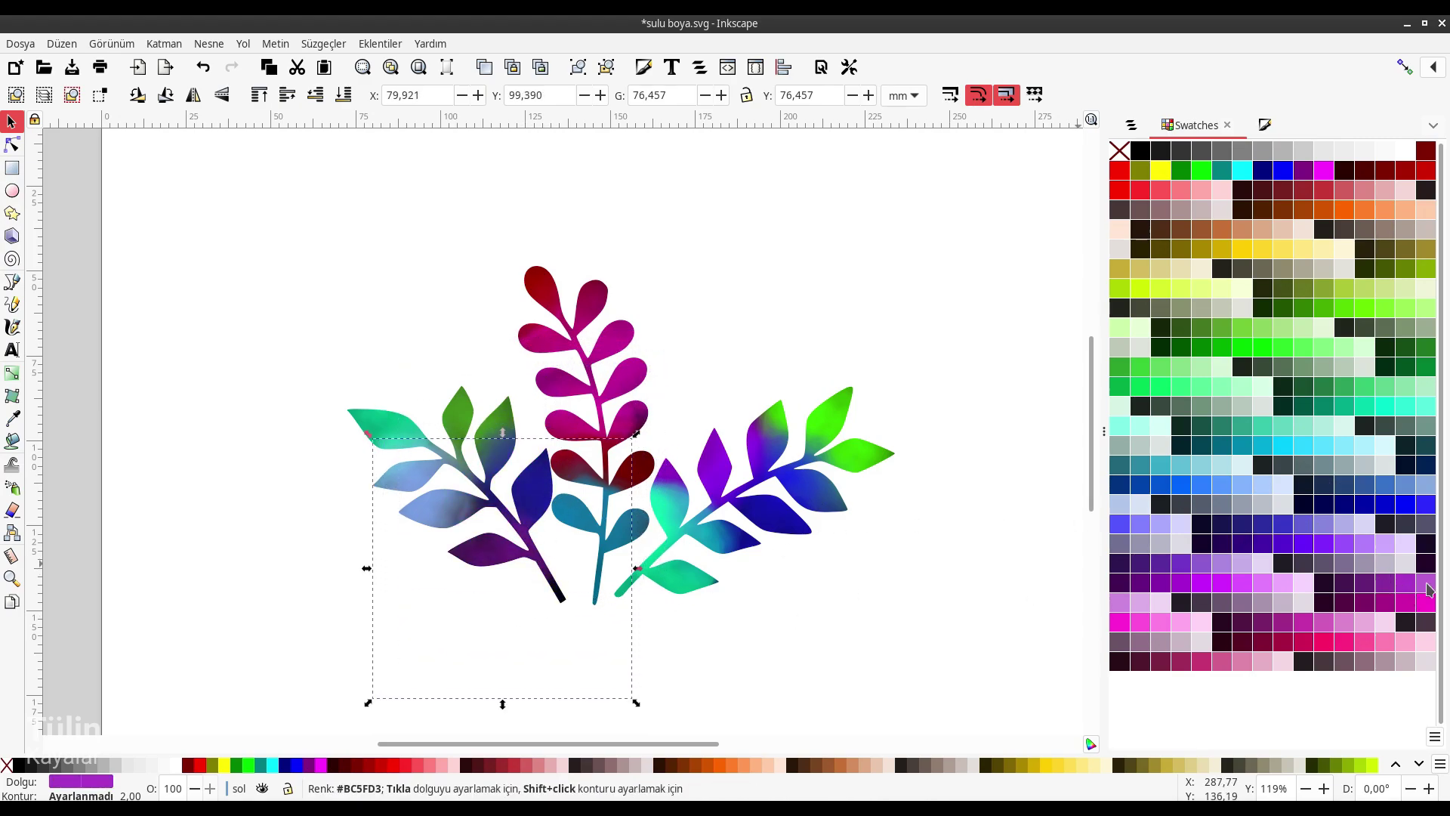
Step: Select all three sprigs and group them
{"action": "key", "text": "Escape"}
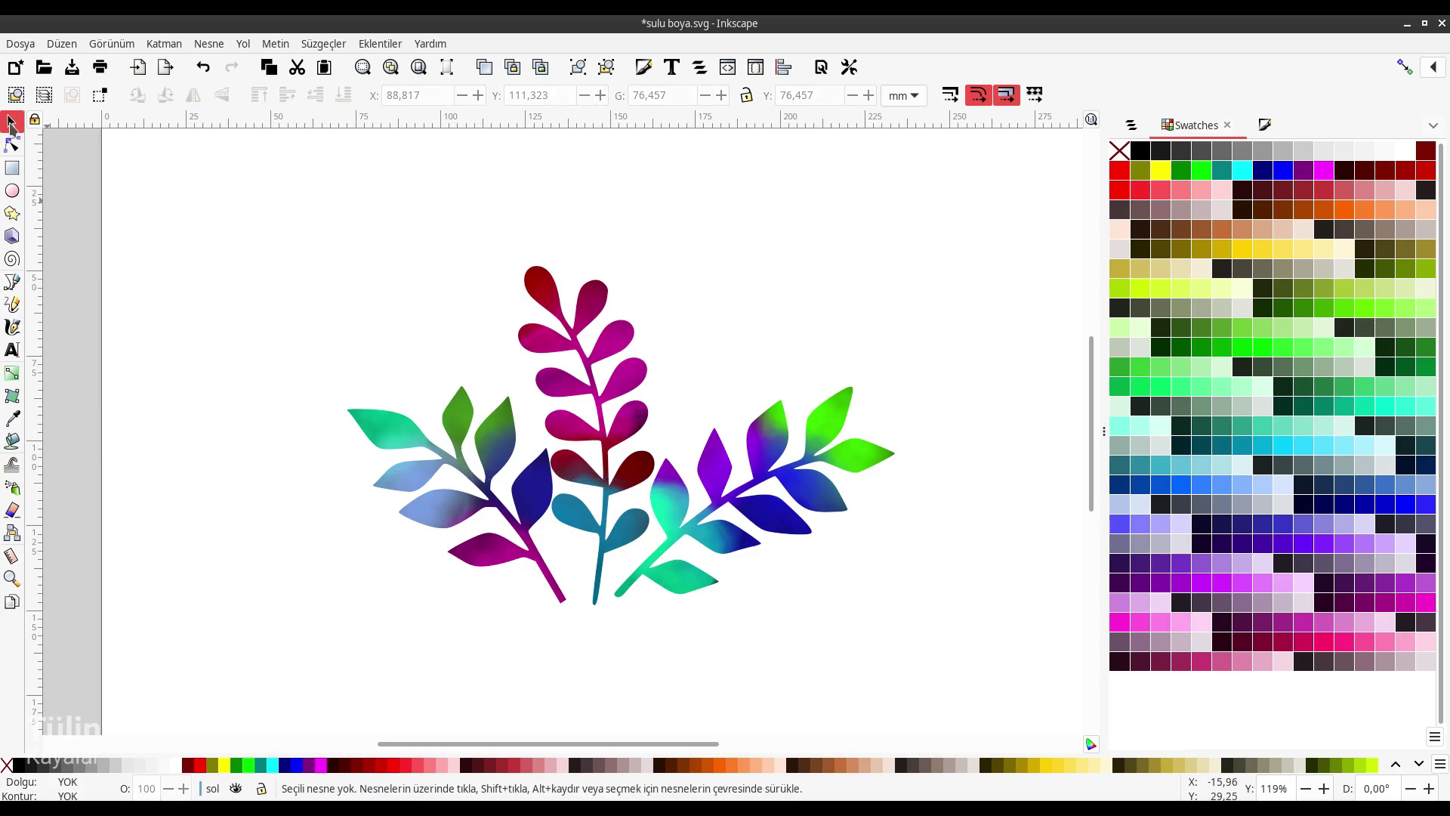
{"action": "key", "text": "ctrl+shift+l"}
{"action": "key", "text": "5"}
{"action": "key", "text": "ctrl+a"}
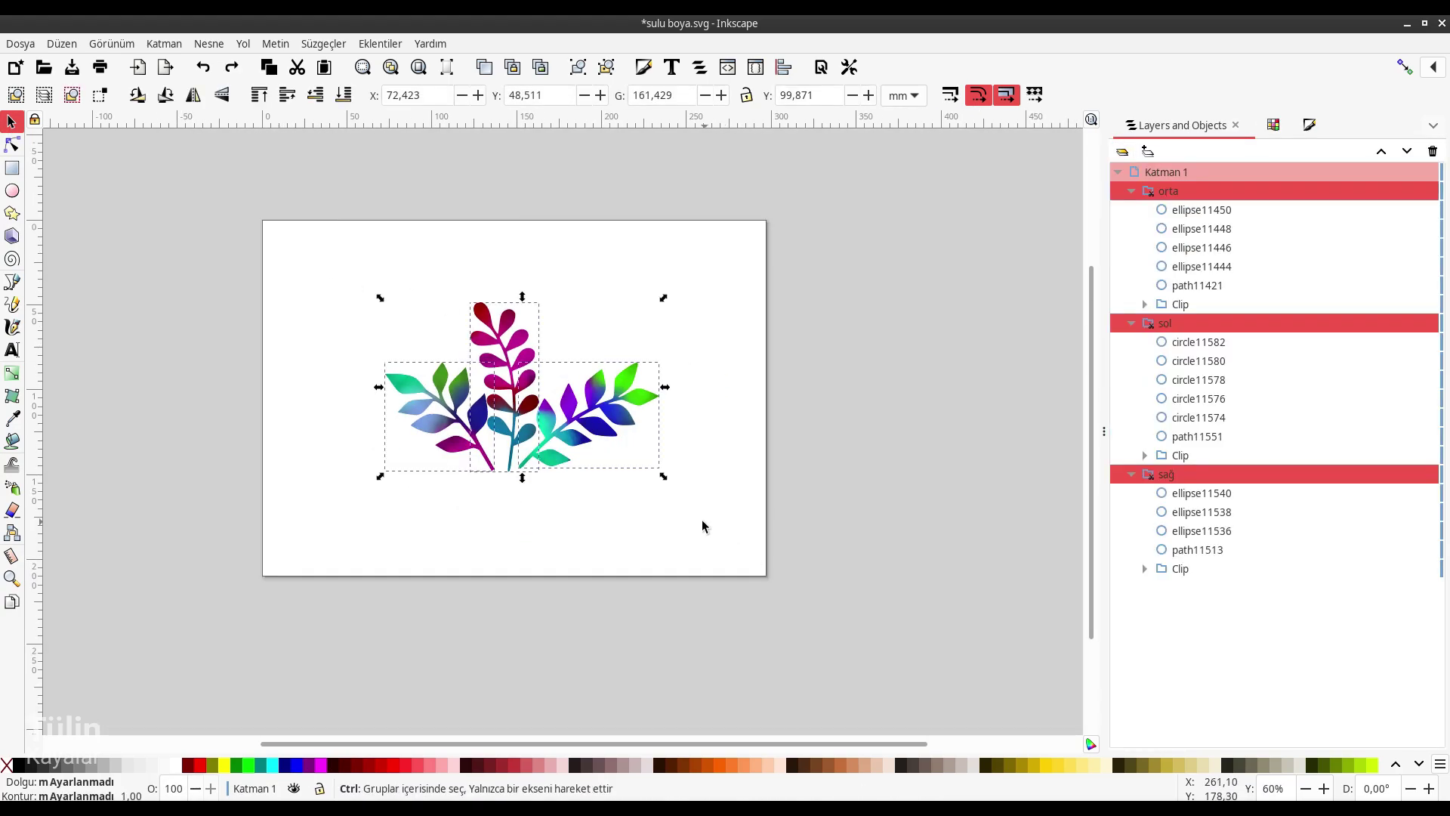
{"action": "key", "text": "ctrl+g"}
{"action": "key", "text": "3"}
Step: Draw a large circle over the sprigs, fill it bright green and apply the watercolour filter
{"action": "key", "text": "e"}
{"action": "key", "text": "5"}
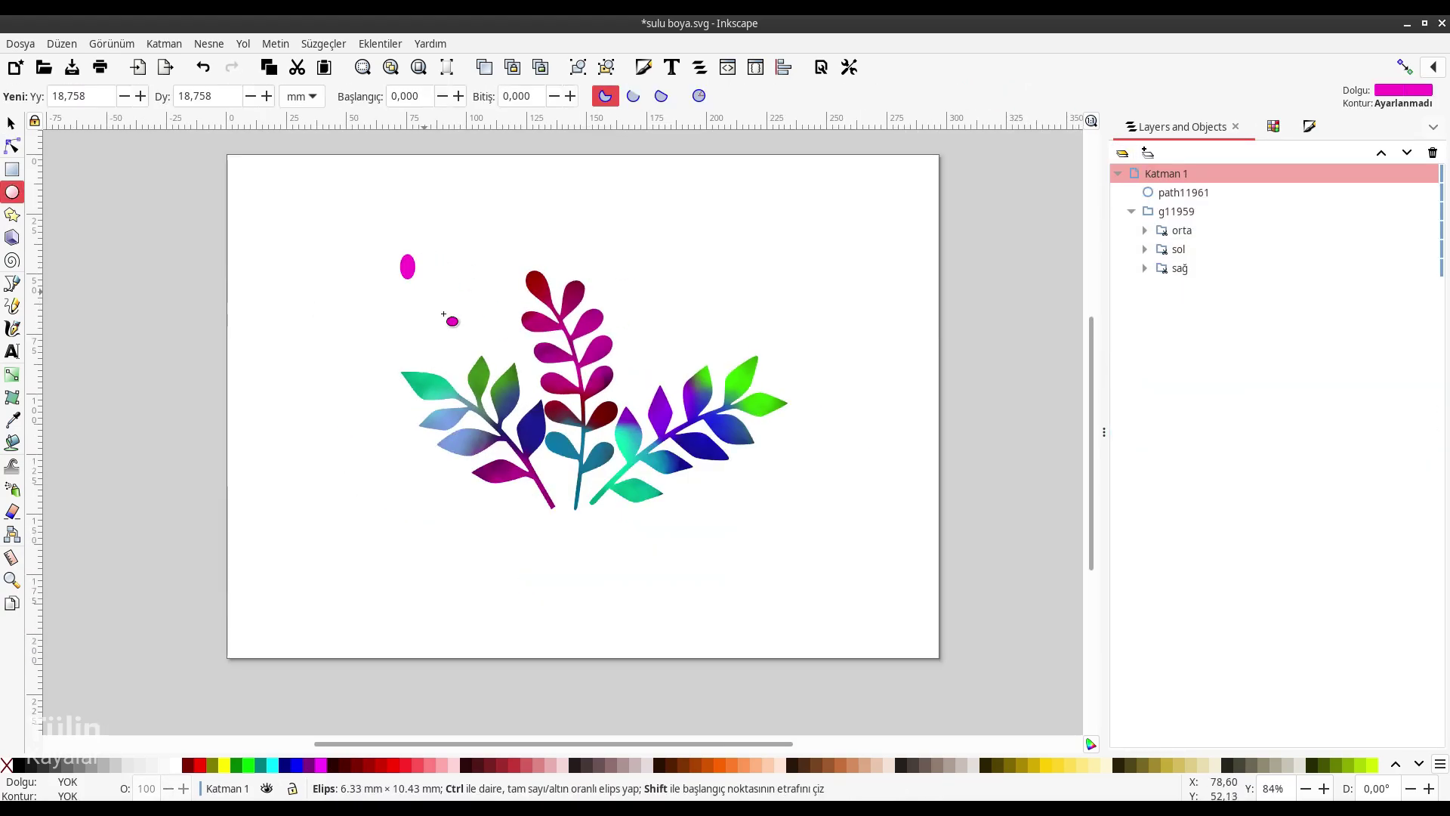
{"action": "left_click_drag", "start_coordinate": [416, 265], "coordinate": [735, 574]}
{"action": "key", "text": "s"}
{"action": "left_click_drag", "start_coordinate": [703, 390], "coordinate": [651, 341]}
{"action": "key", "text": "ctrl+shift+w"}
{"action": "left_click", "coordinate": [1239, 387]}
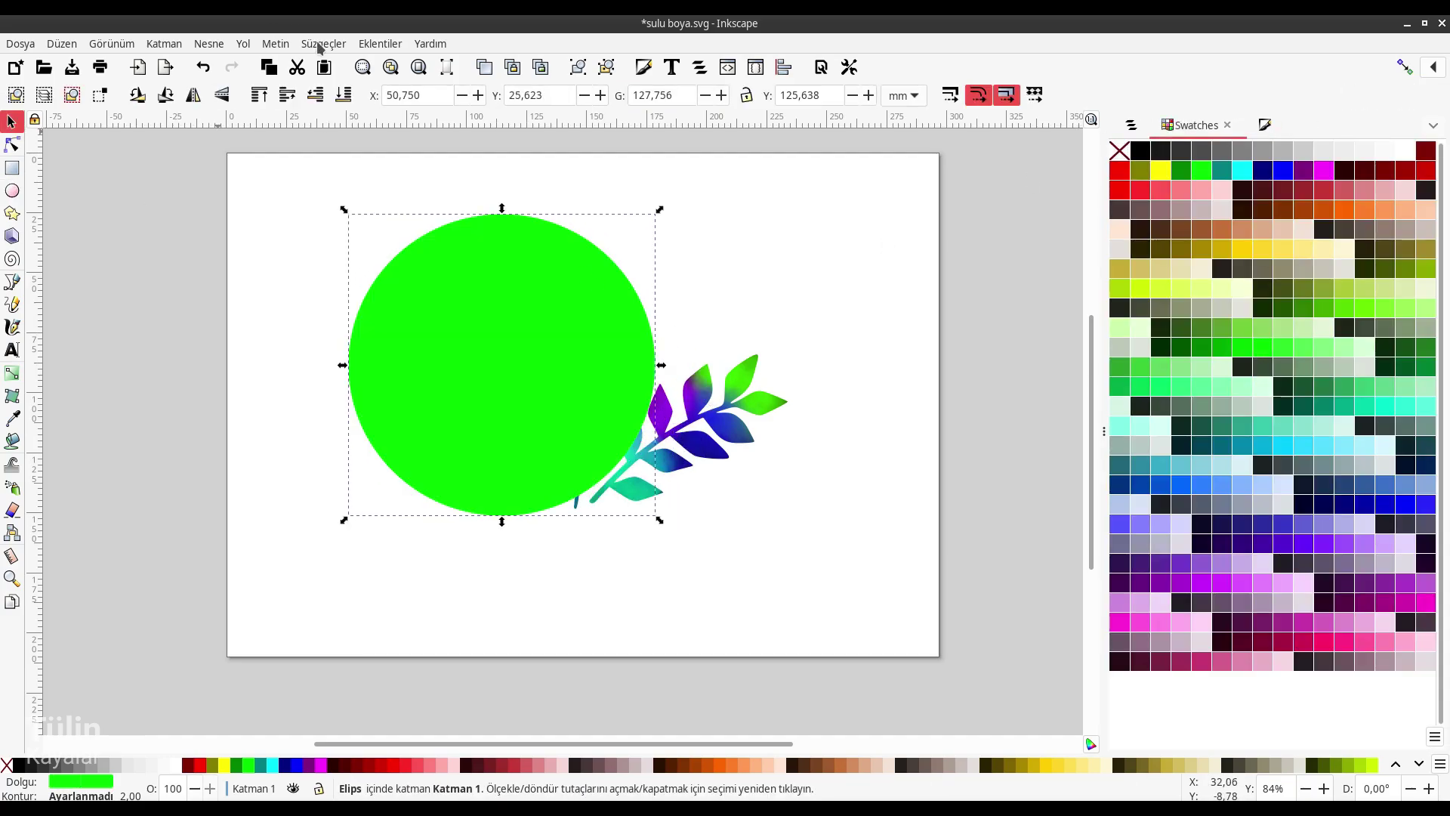
{"action": "left_click", "coordinate": [323, 43]}
{"action": "left_click", "coordinate": [646, 440]}
{"action": "key", "text": "ctrl+shift+f"}
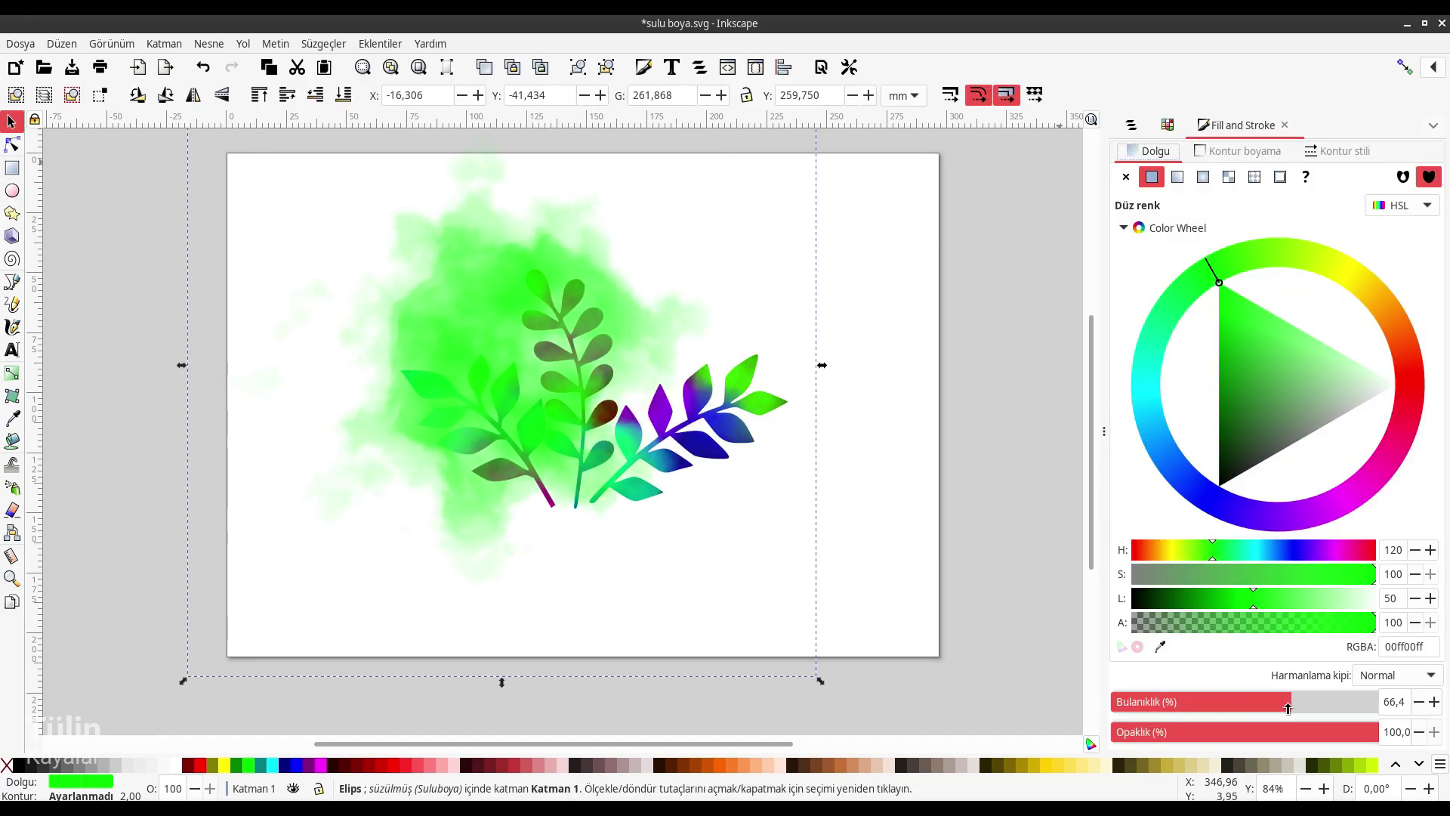
Step: Increase the green wash's blur and add an orange-yellow wash on the right side
{"action": "left_click", "coordinate": [323, 43]}
{"action": "left_click", "coordinate": [366, 466]}
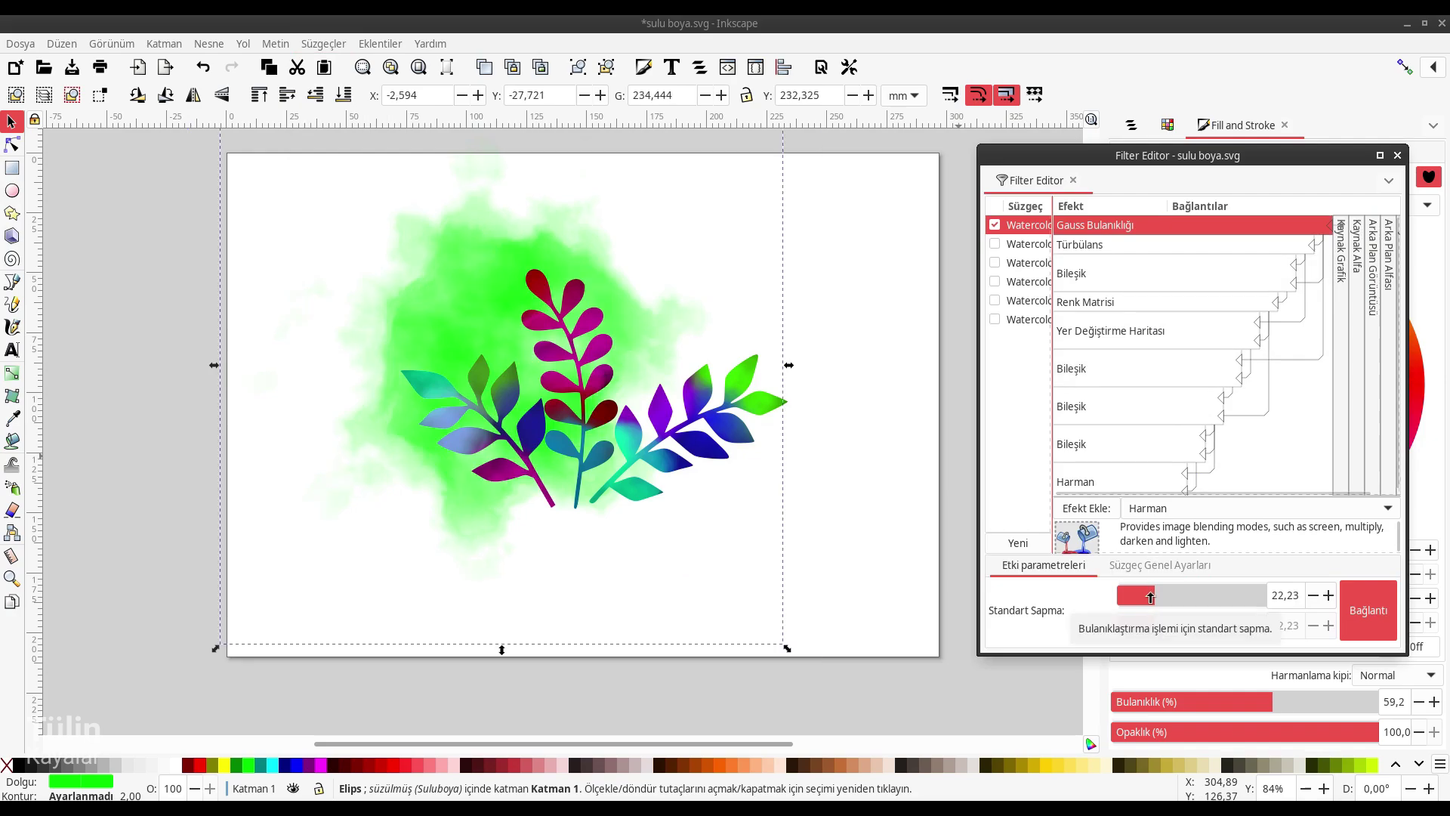
{"action": "left_click_drag", "start_coordinate": [1155, 595], "coordinate": [1176, 595]}
{"action": "left_click_drag", "start_coordinate": [496, 355], "coordinate": [695, 355]}
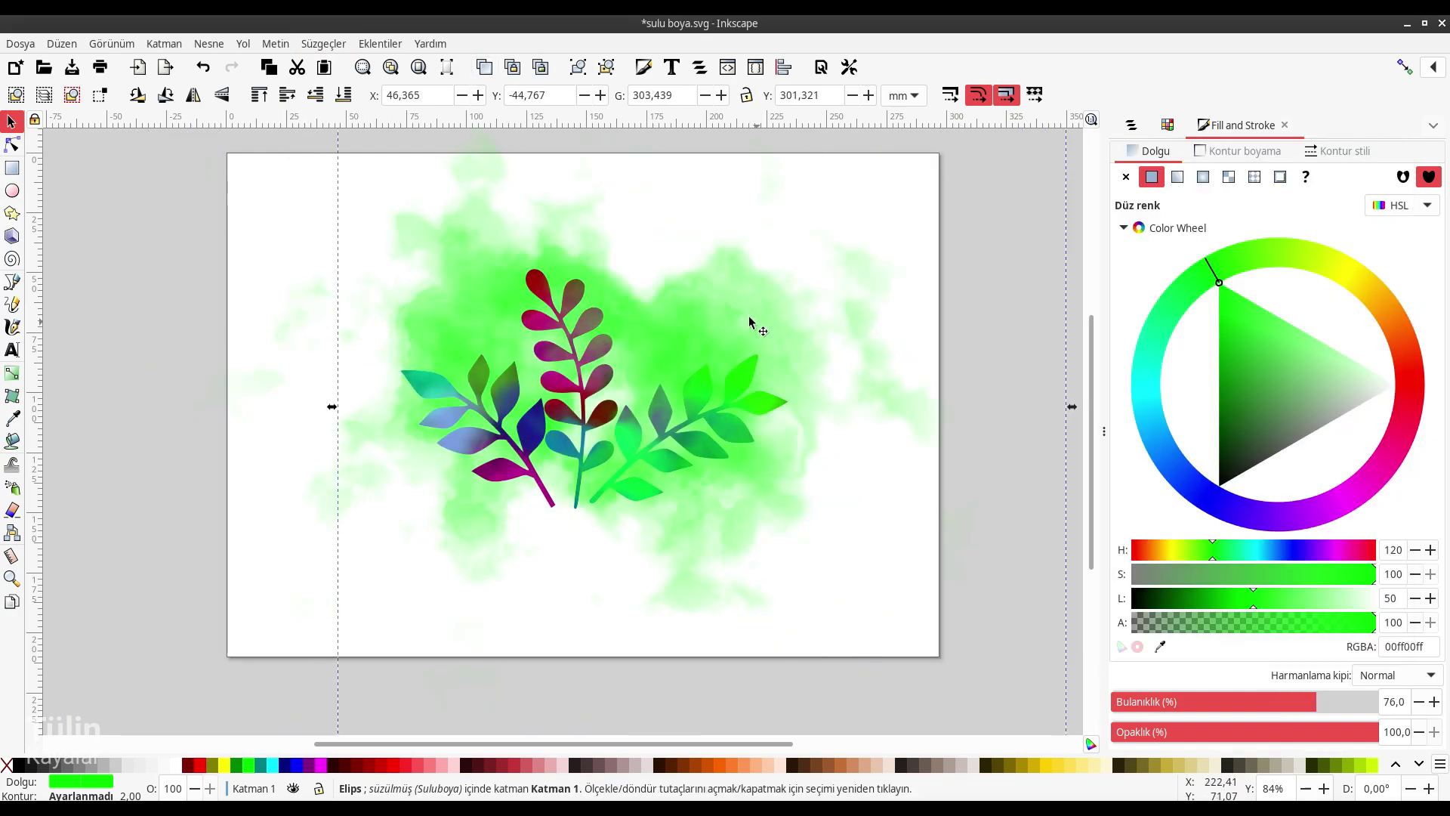
{"action": "left_click", "coordinate": [1166, 125]}
{"action": "left_click", "coordinate": [1268, 253]}
{"action": "left_click", "coordinate": [483, 272]}
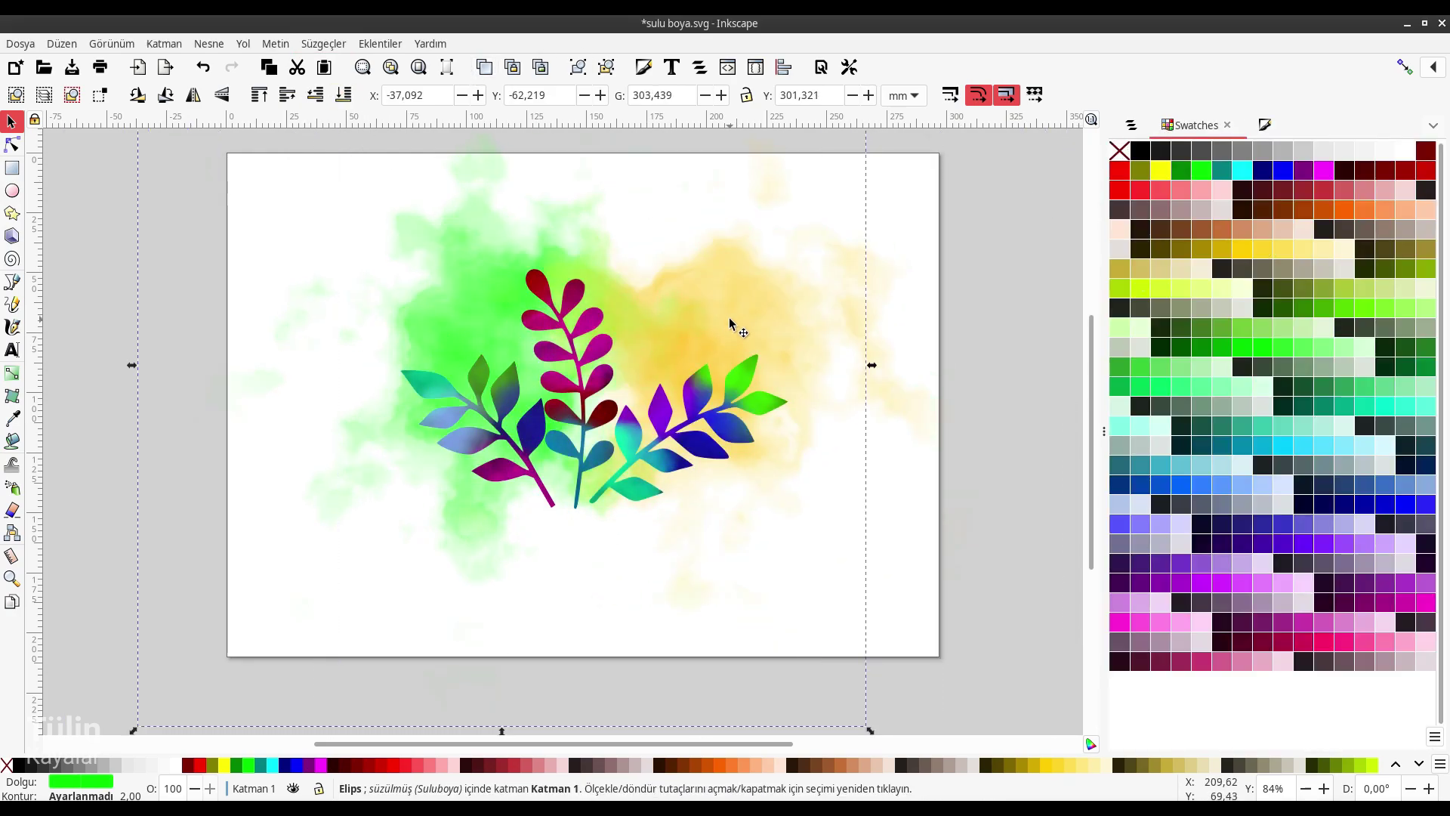
{"action": "left_click", "coordinate": [713, 381]}
{"action": "left_click", "coordinate": [323, 43]}
Step: Apply a live-previewed drop shadow to the sprig group and zoom in to inspect it
{"action": "left_click", "coordinate": [598, 239]}
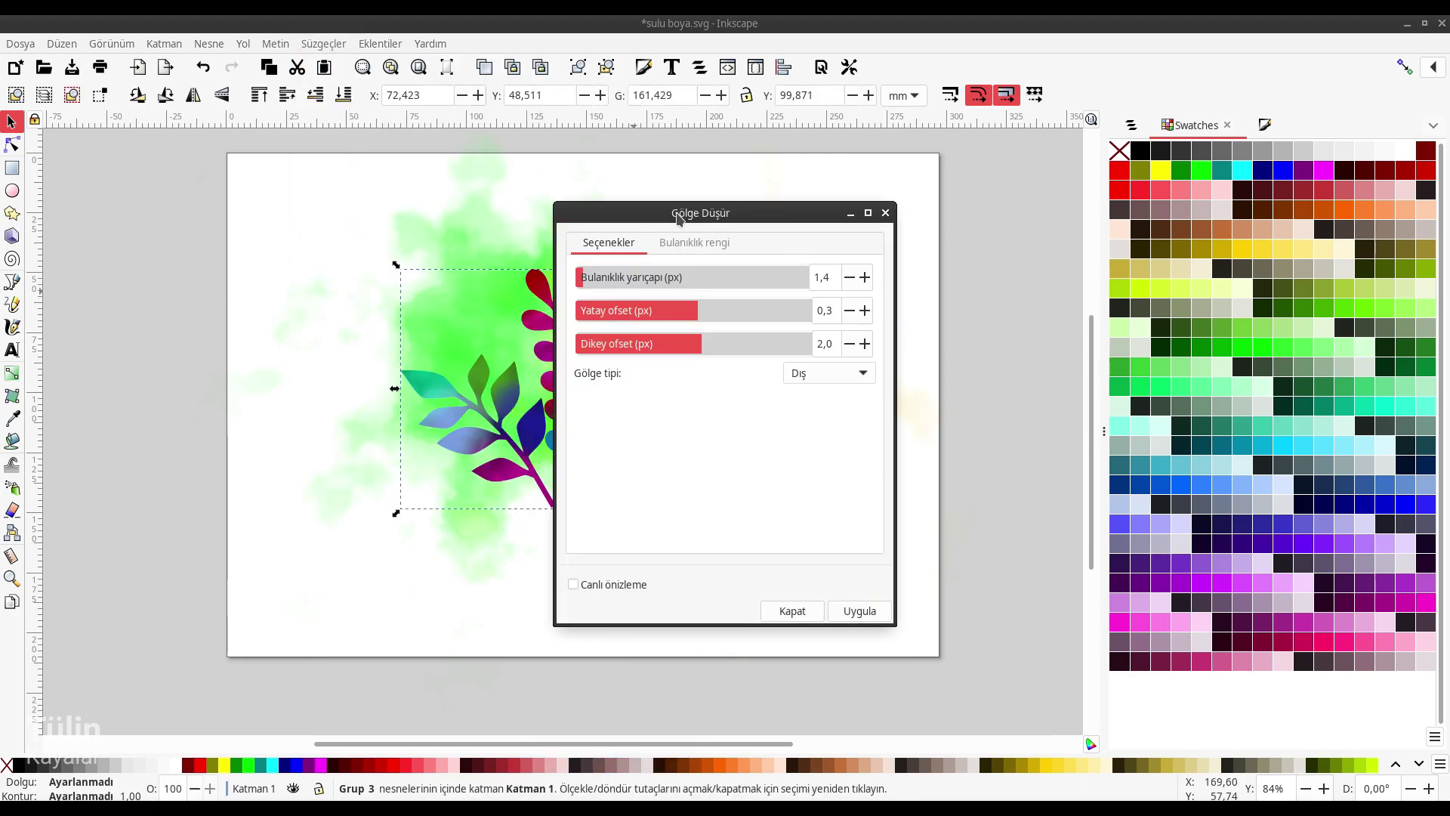
{"action": "left_click_drag", "start_coordinate": [679, 213], "coordinate": [881, 213]}
{"action": "left_click", "coordinate": [773, 584]}
{"action": "left_click", "coordinate": [997, 605]}
{"action": "key", "text": "F12"}
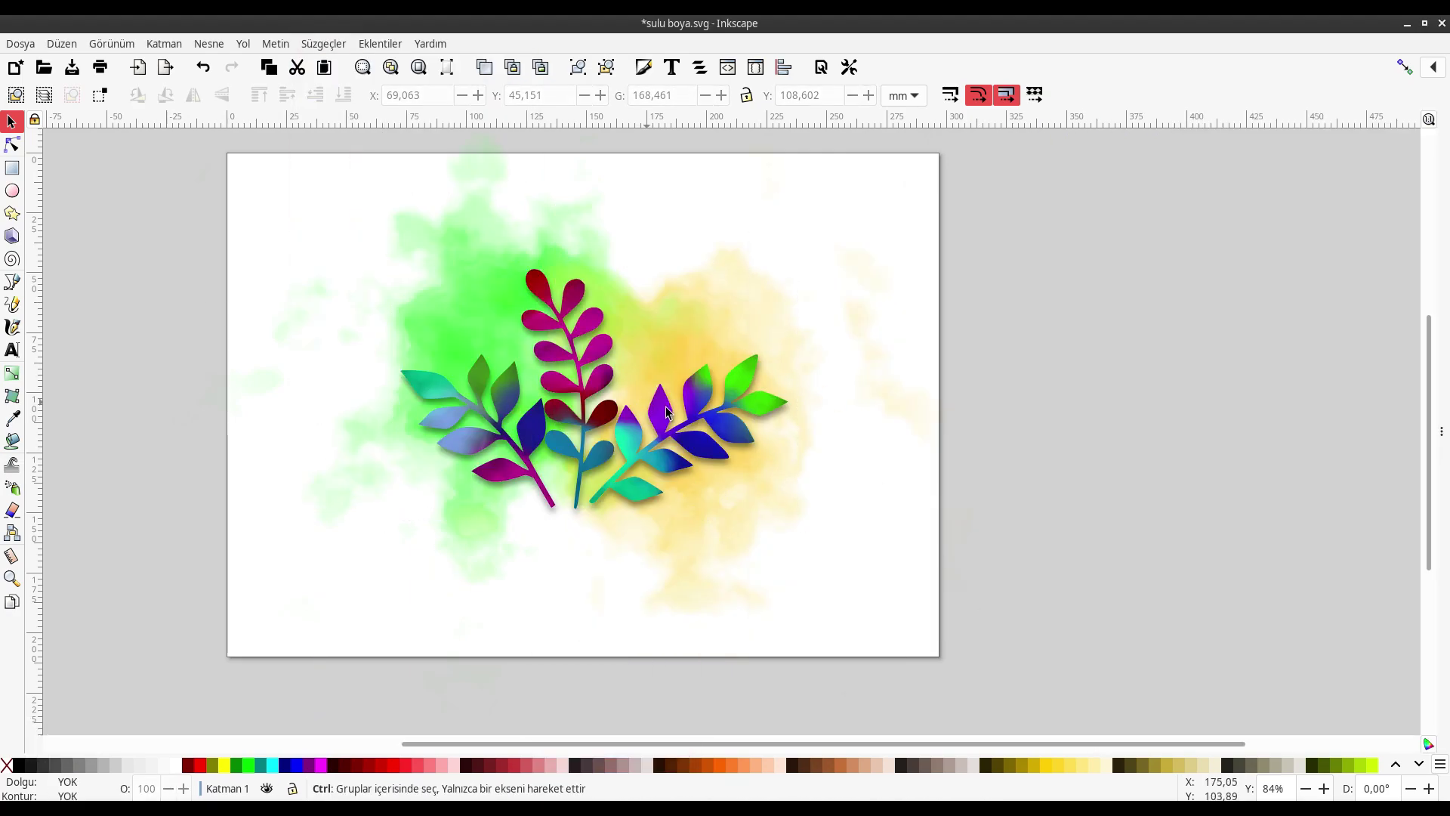
{"action": "scroll", "coordinate": [666, 412], "scroll_direction": "up", "scroll_amount": 2, "text": "ctrl"}
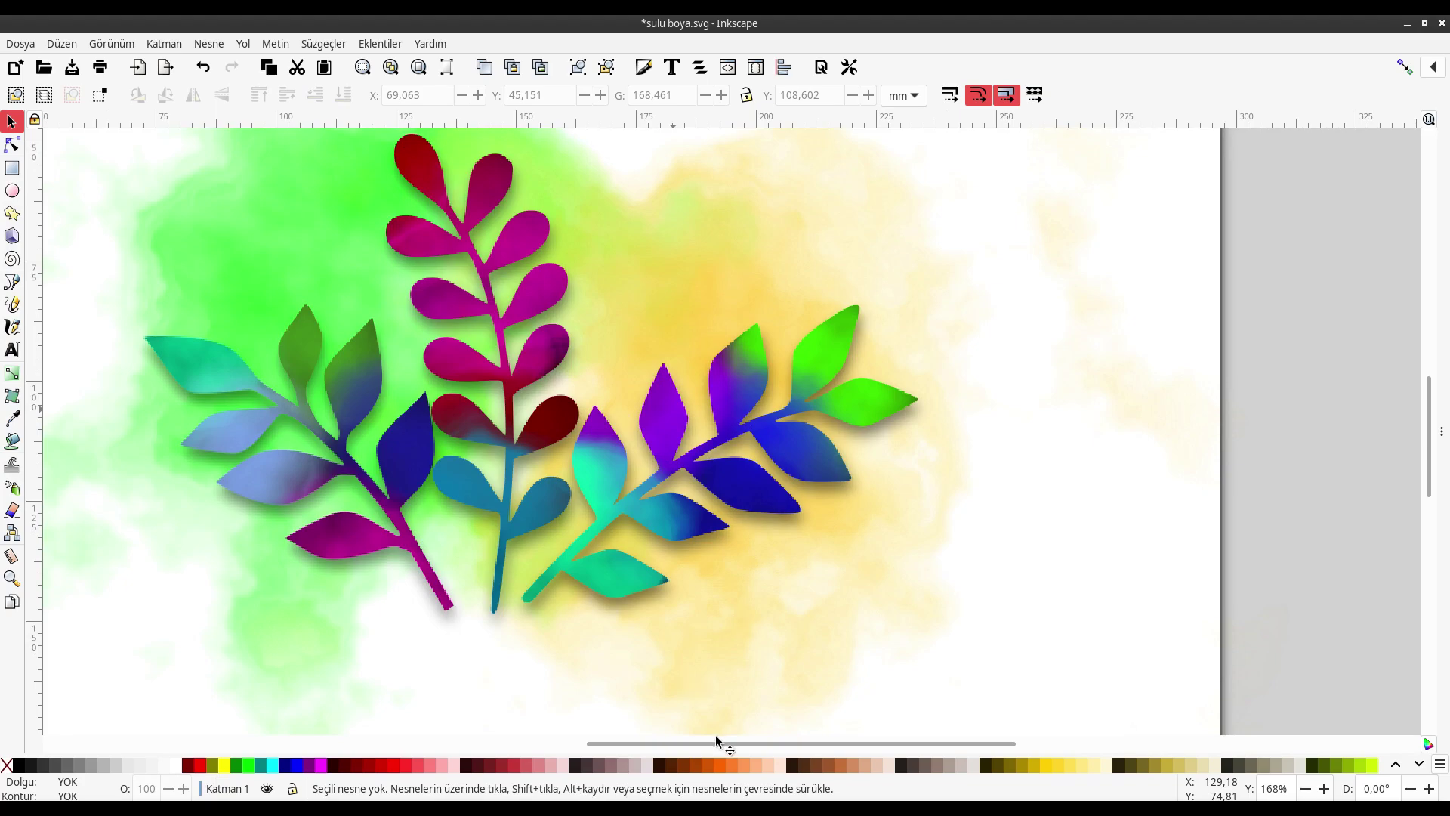
{"action": "left_click_drag", "start_coordinate": [708, 743], "coordinate": [645, 747]}
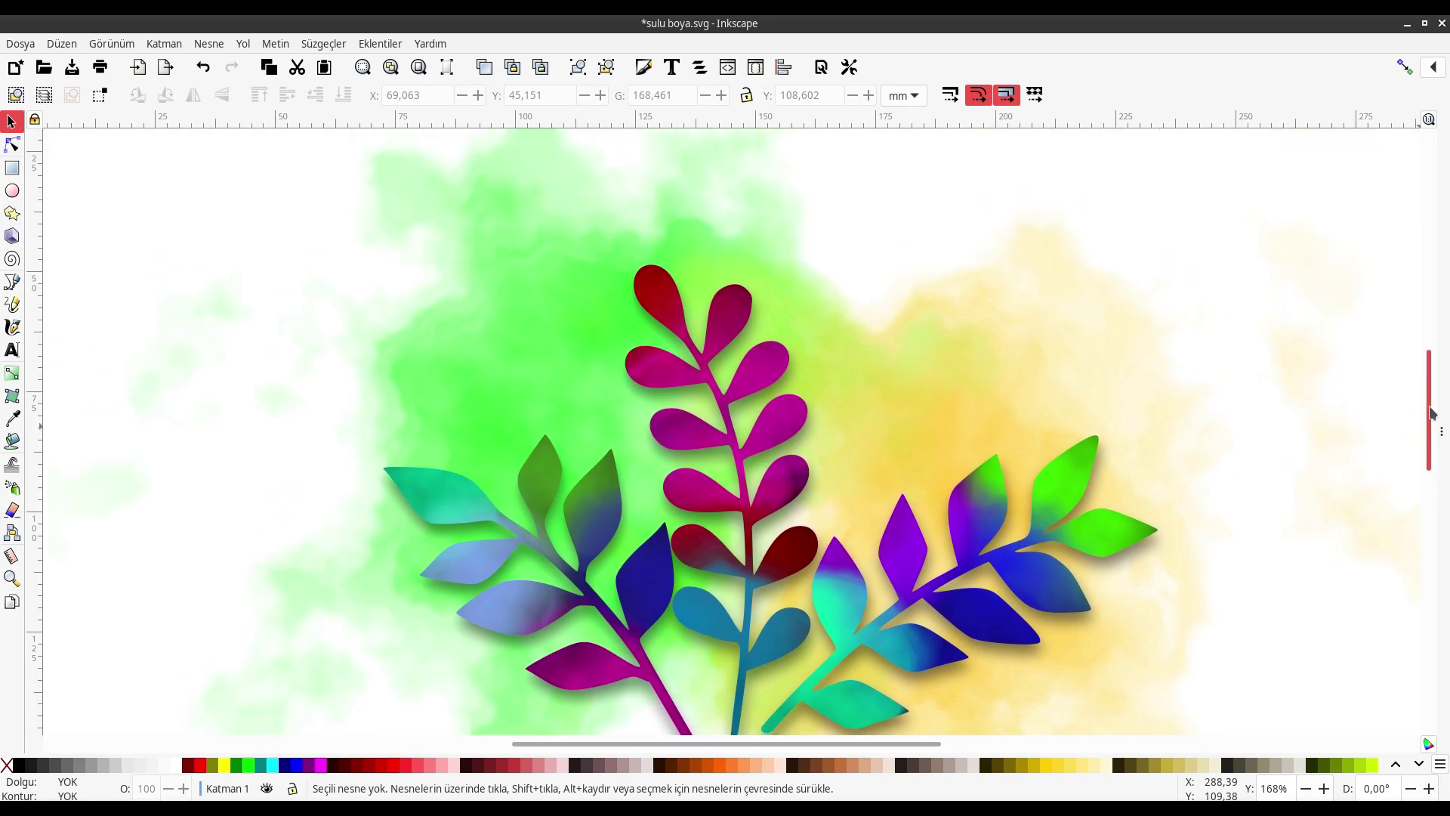
{"action": "left_click_drag", "start_coordinate": [1432, 434], "coordinate": [1432, 423]}
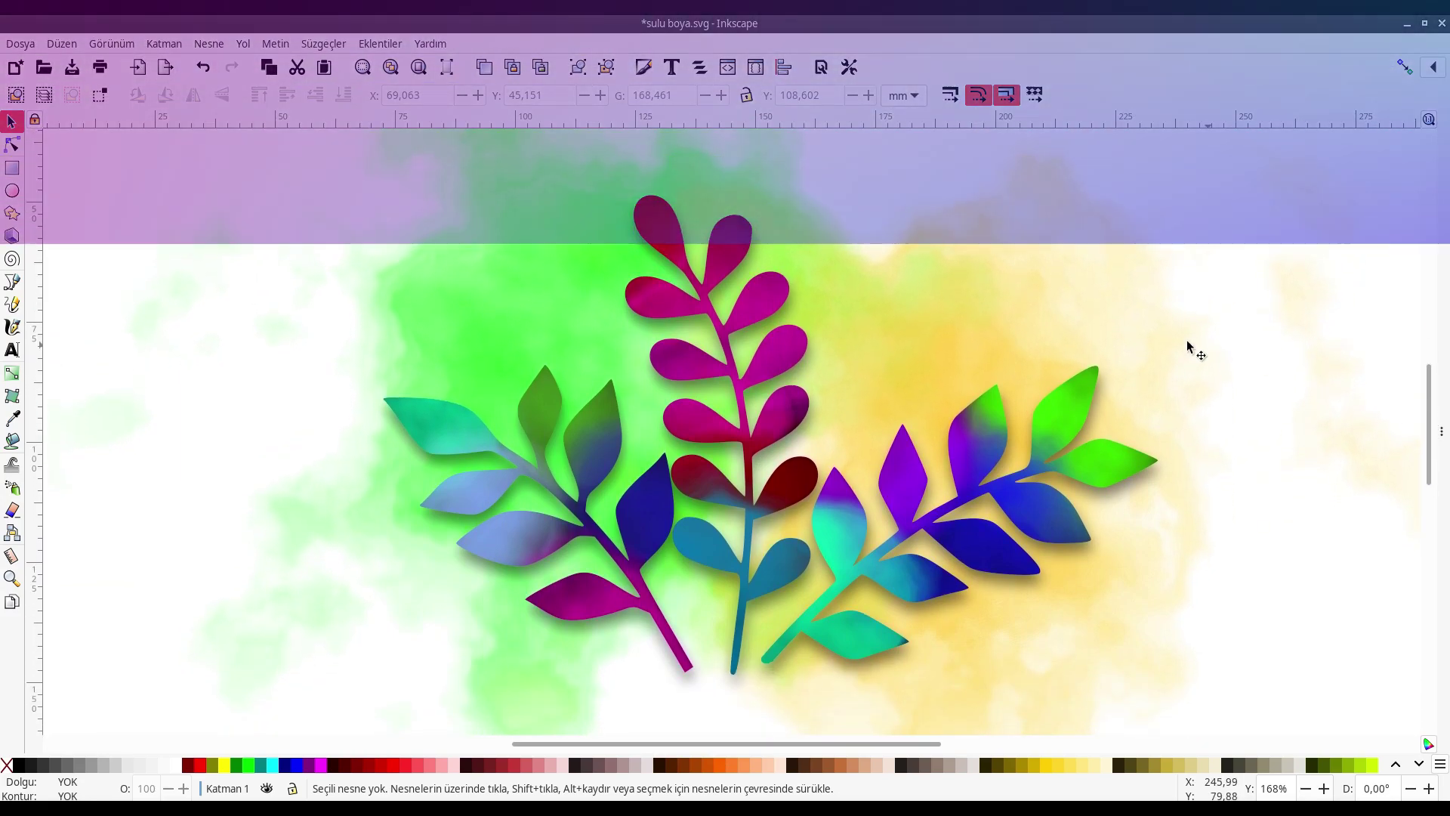